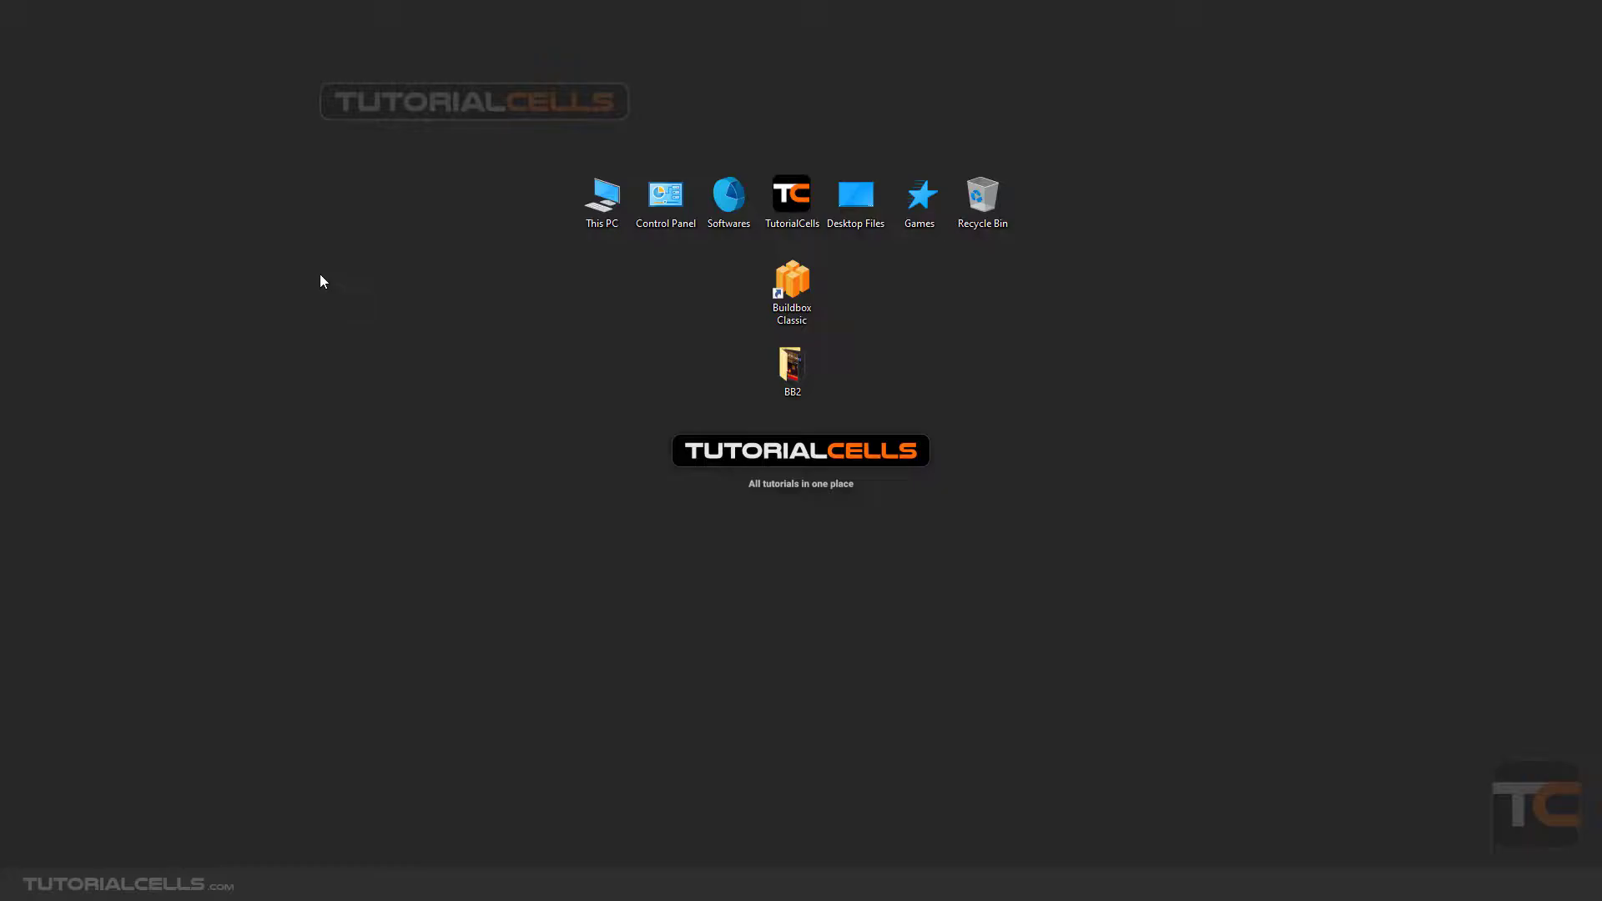
- Launch Buildbox Classic from its desktop shortcut to reach the Welcome to Buildbox screen
double_click(799, 290)
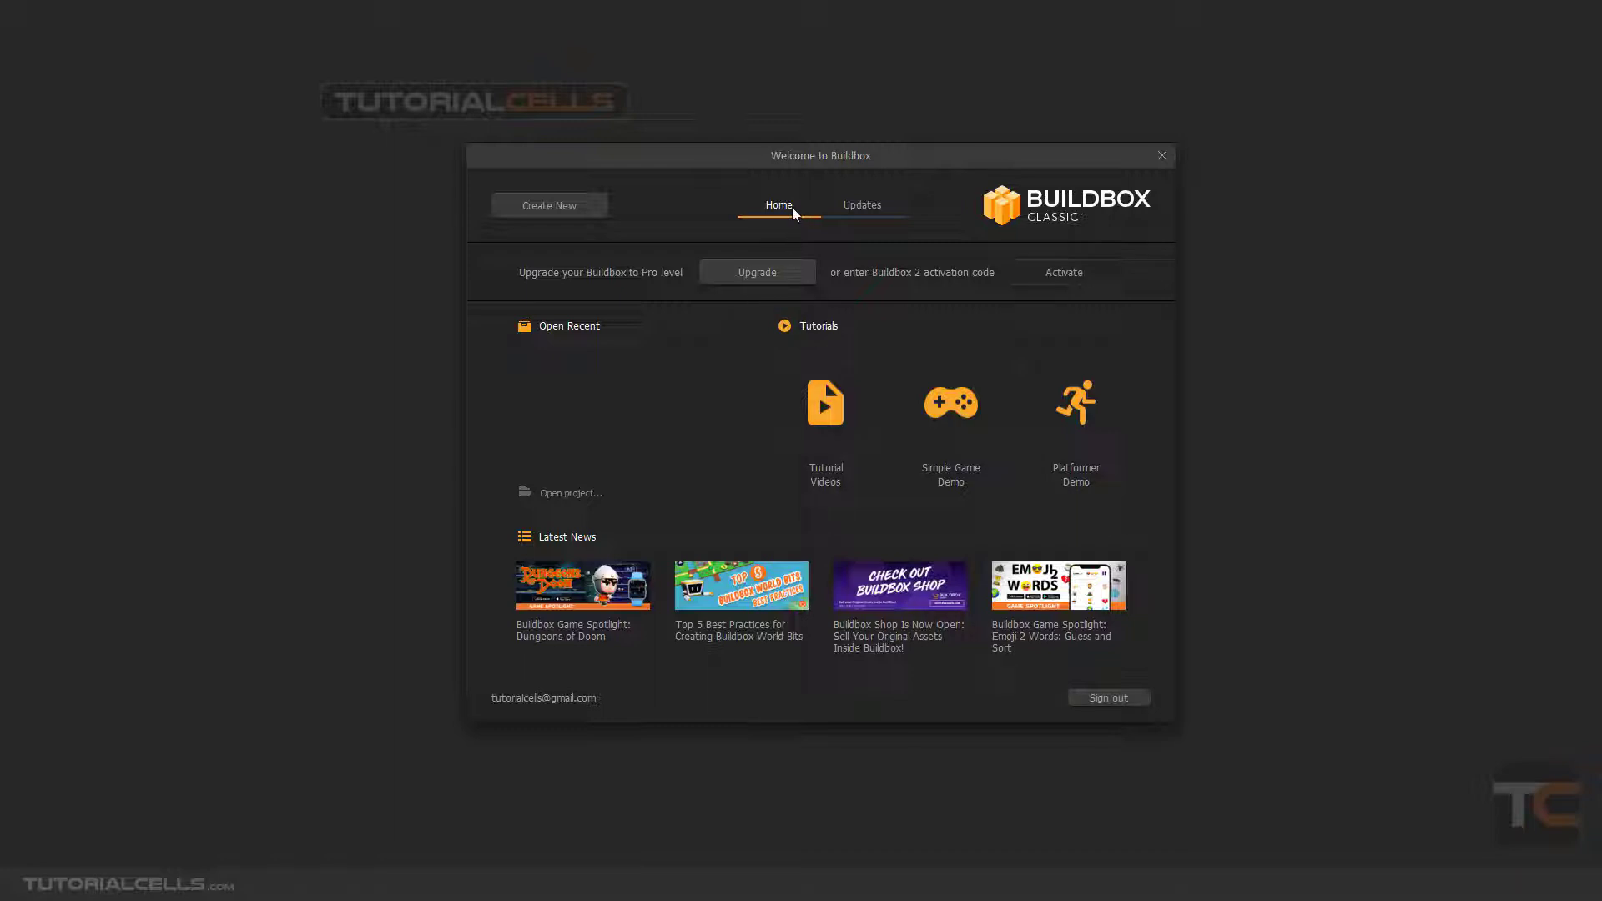
click(856, 212)
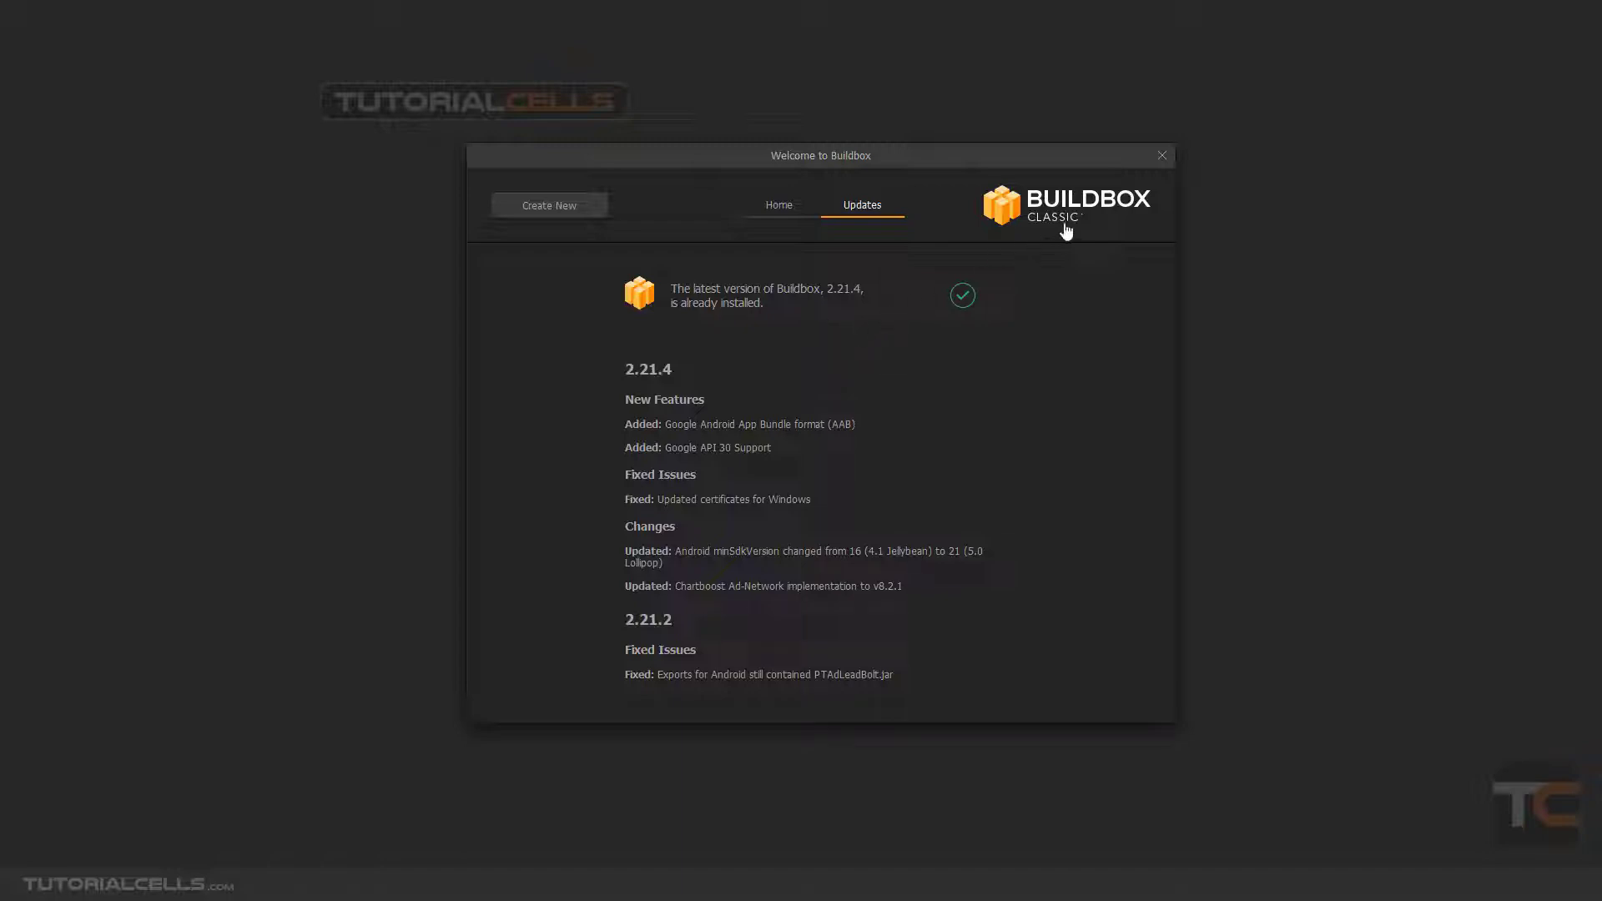
click(778, 209)
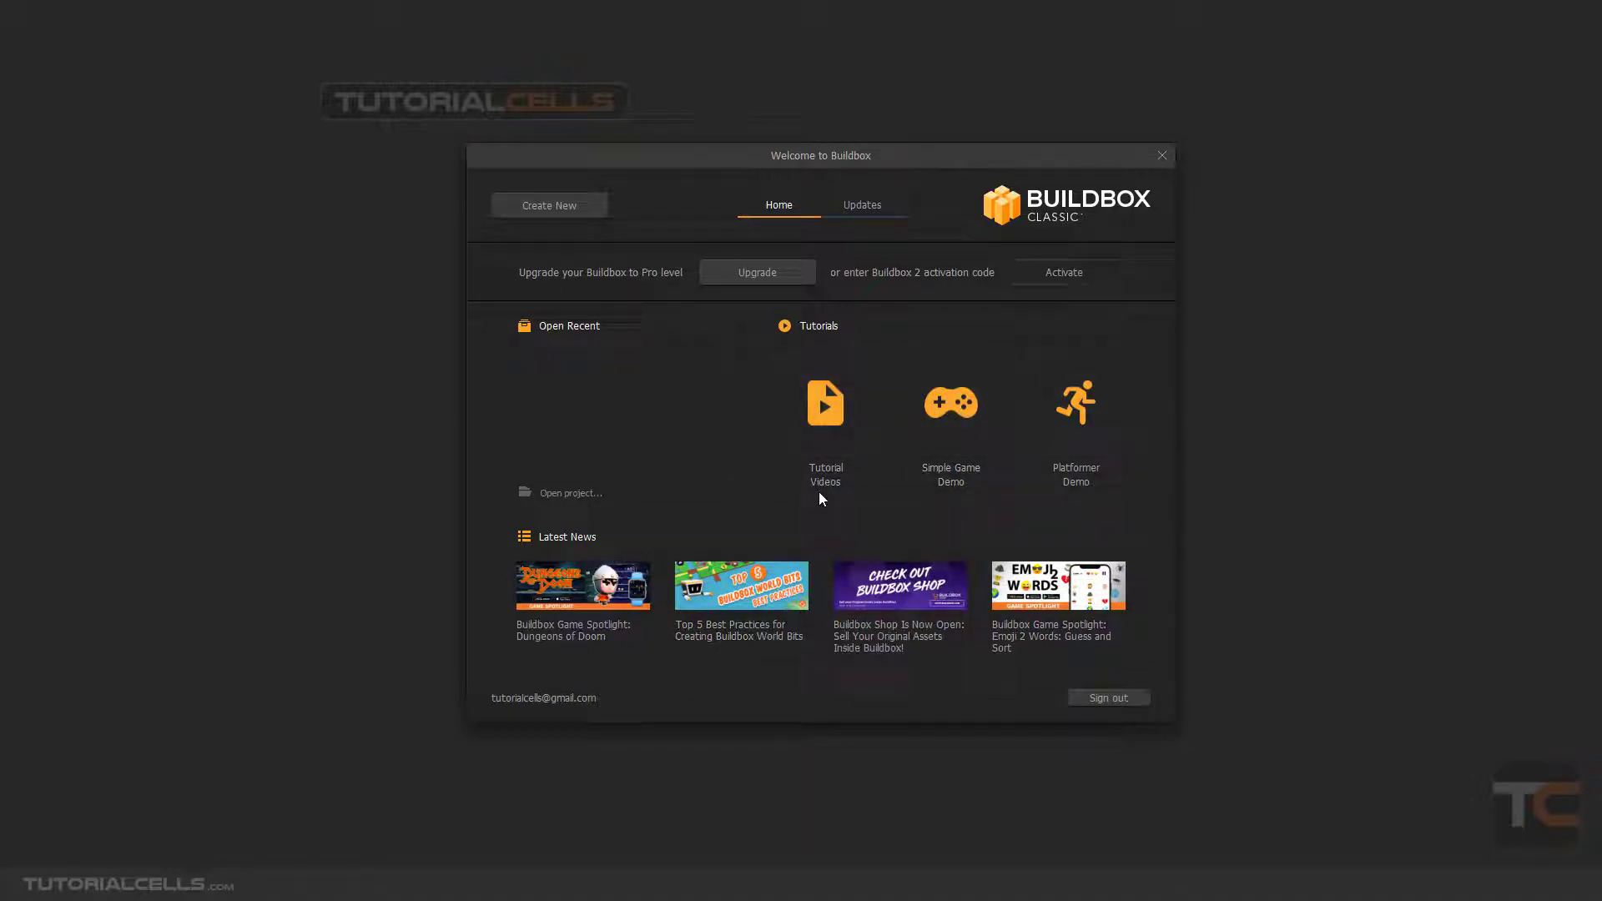
- Start a new project and name it tc1 instead of Untitled
click(550, 208)
drag(737, 105, 755, 97)
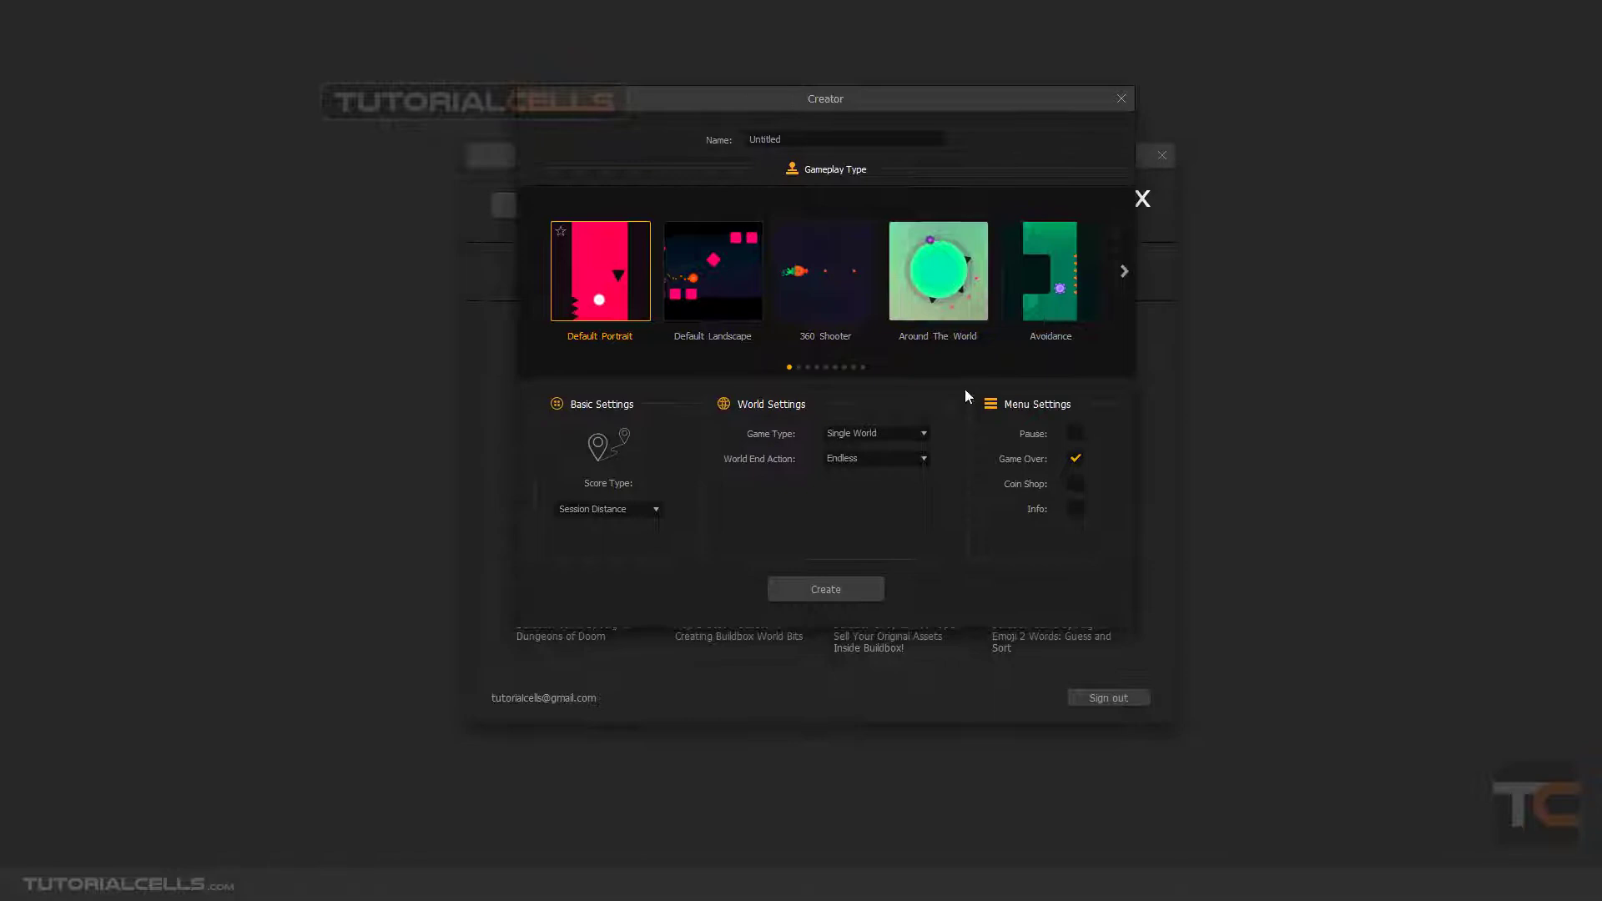
drag(781, 105, 759, 140)
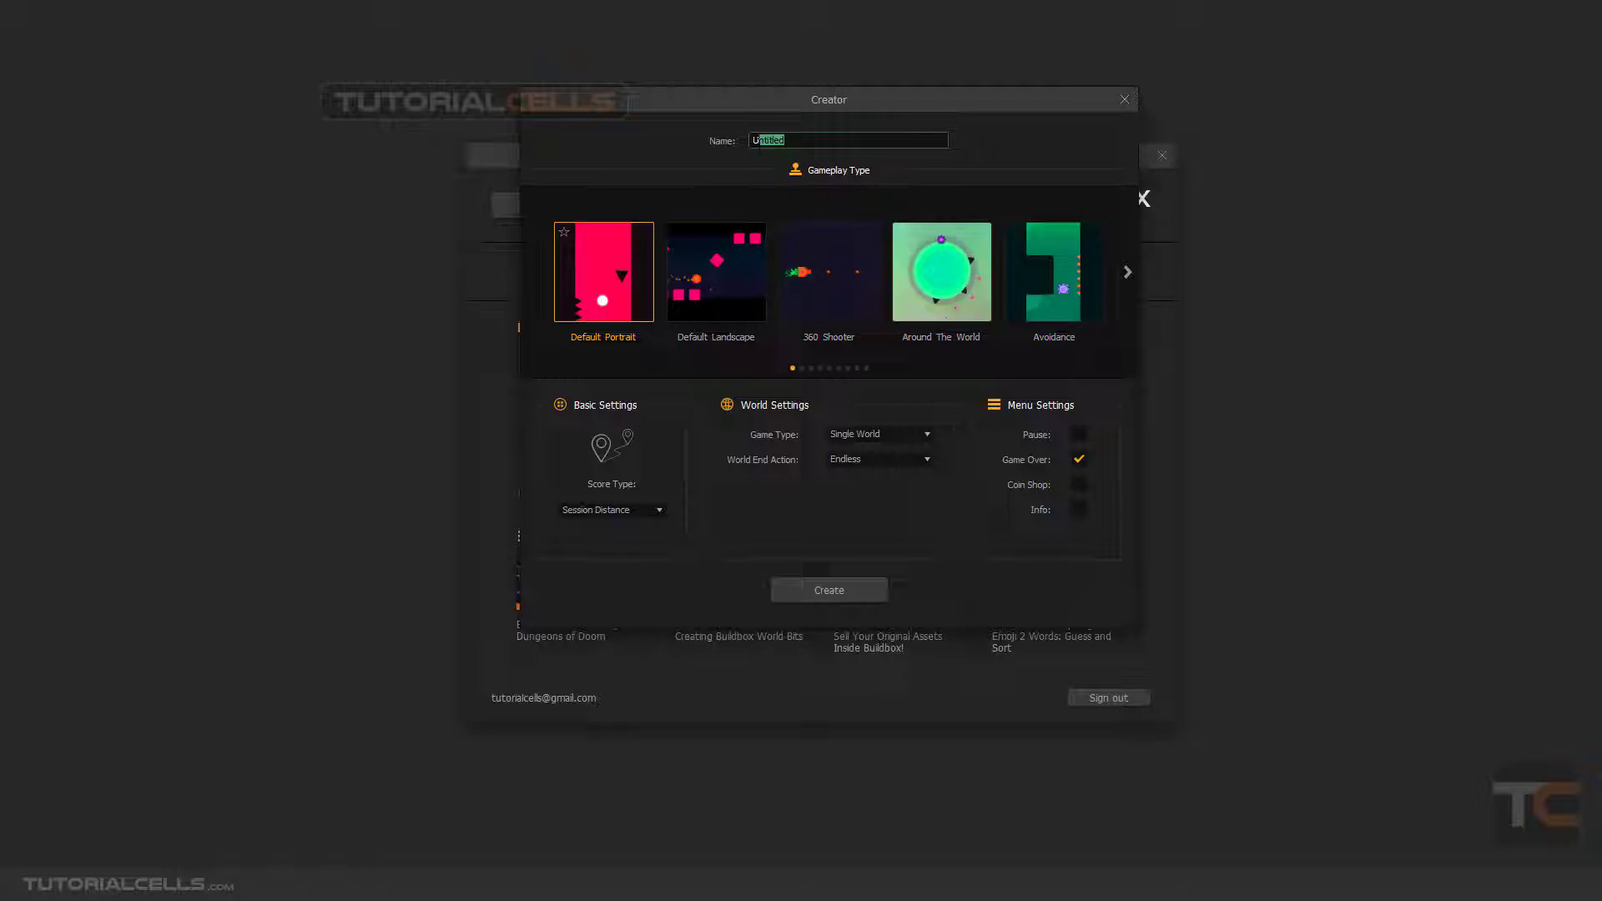
key(BackSpace)
key(BackSpace)
text(tc1)
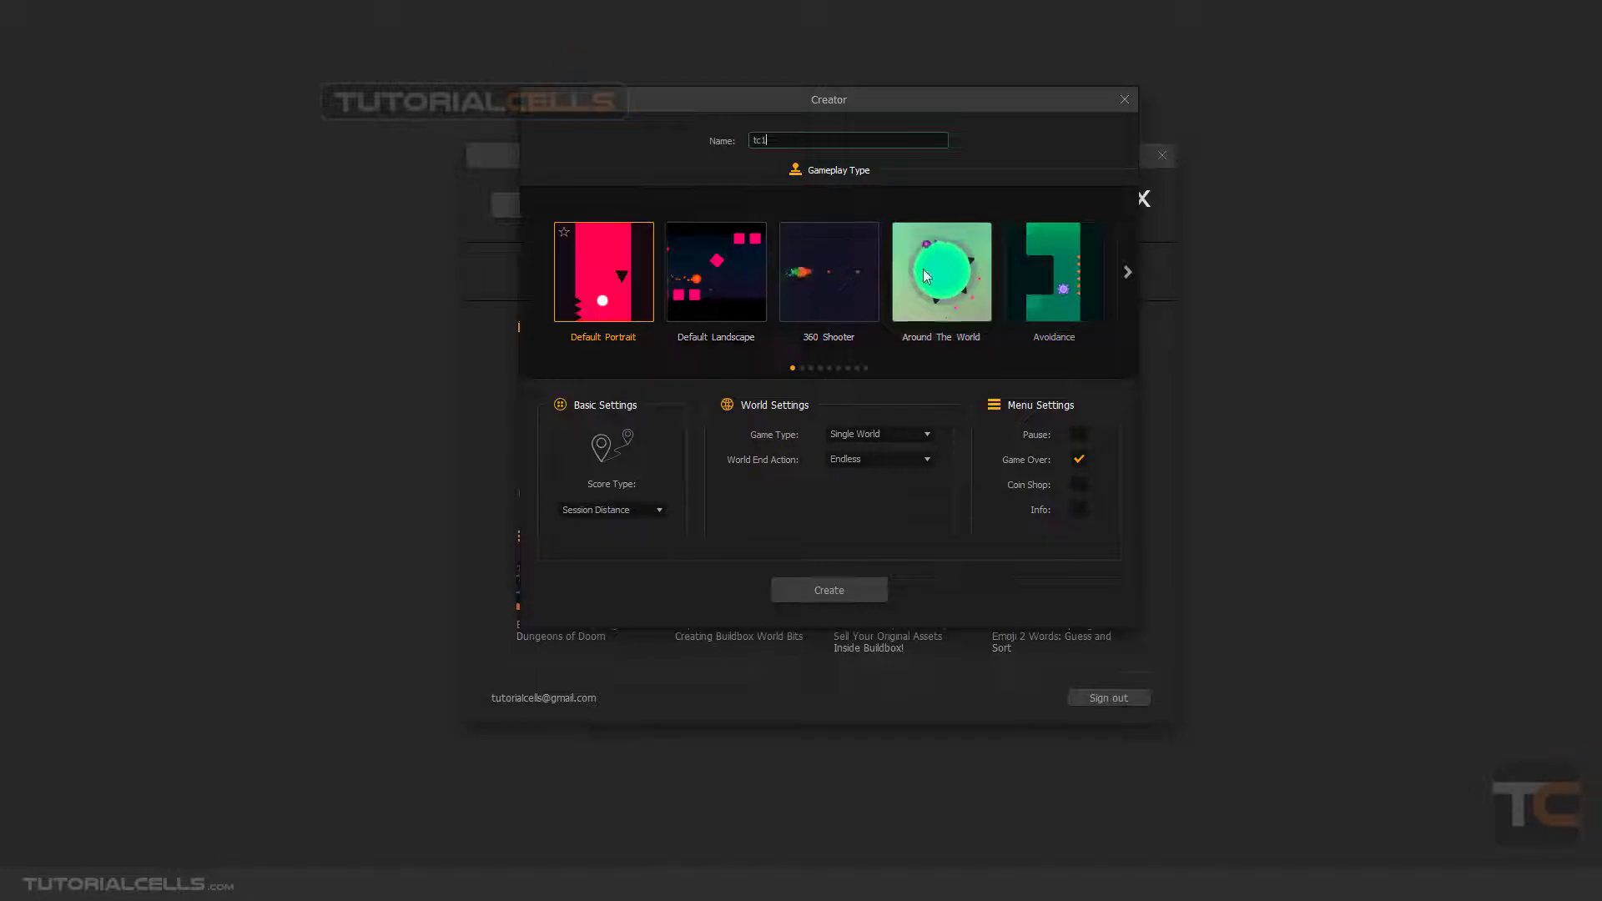
- Page through the Gameplay Type templates, then return to the page showing Side Shooter
click(1129, 274)
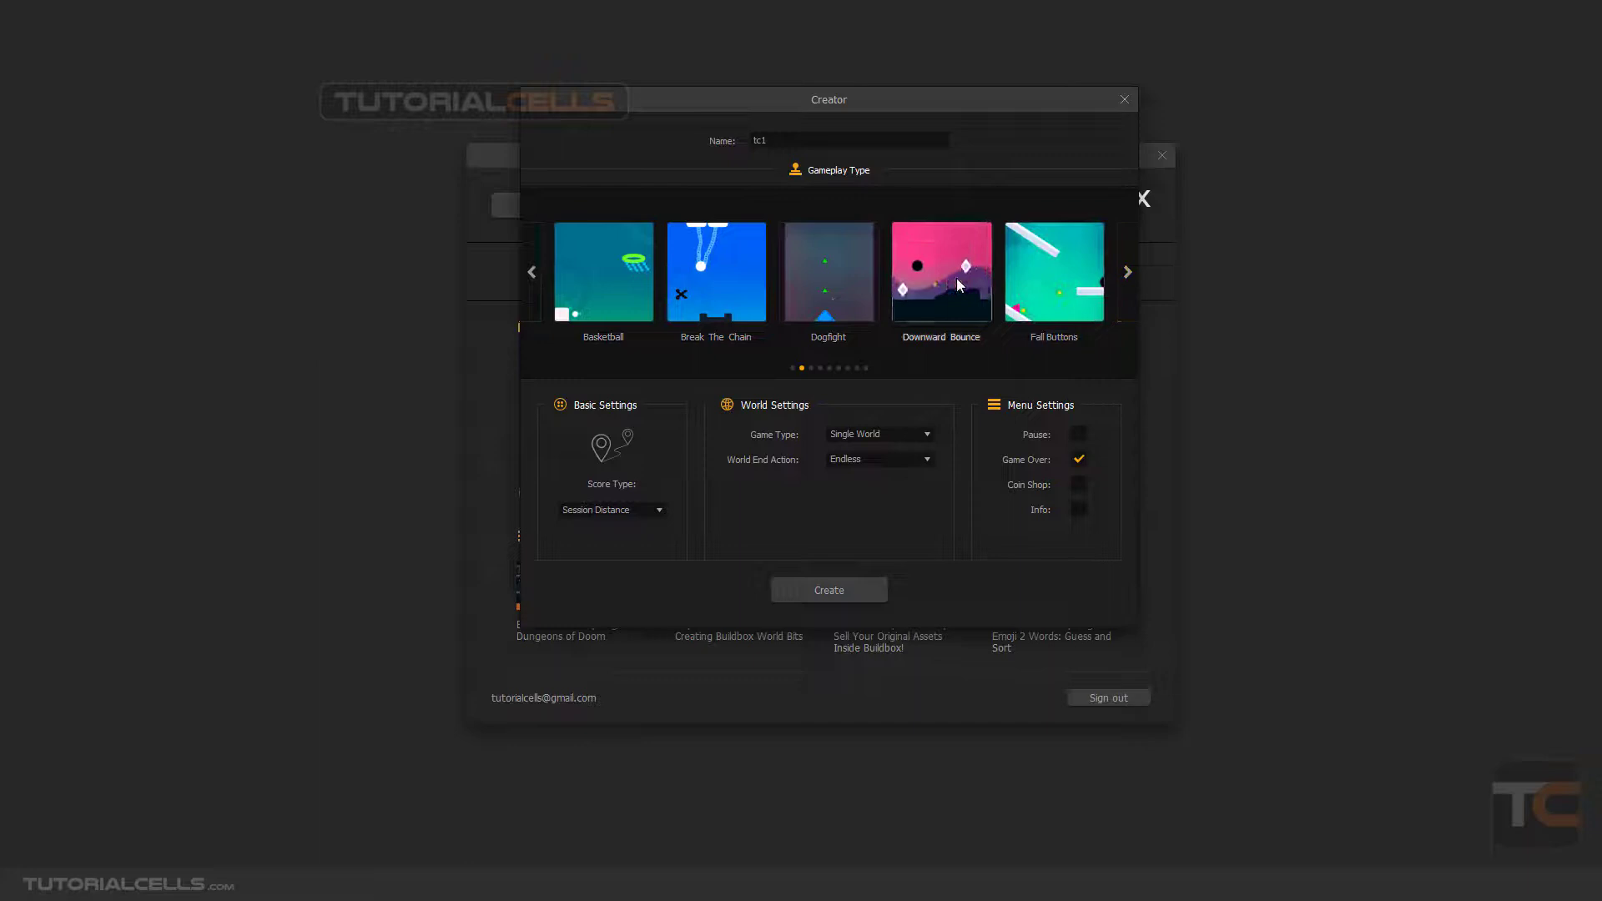
click(1127, 282)
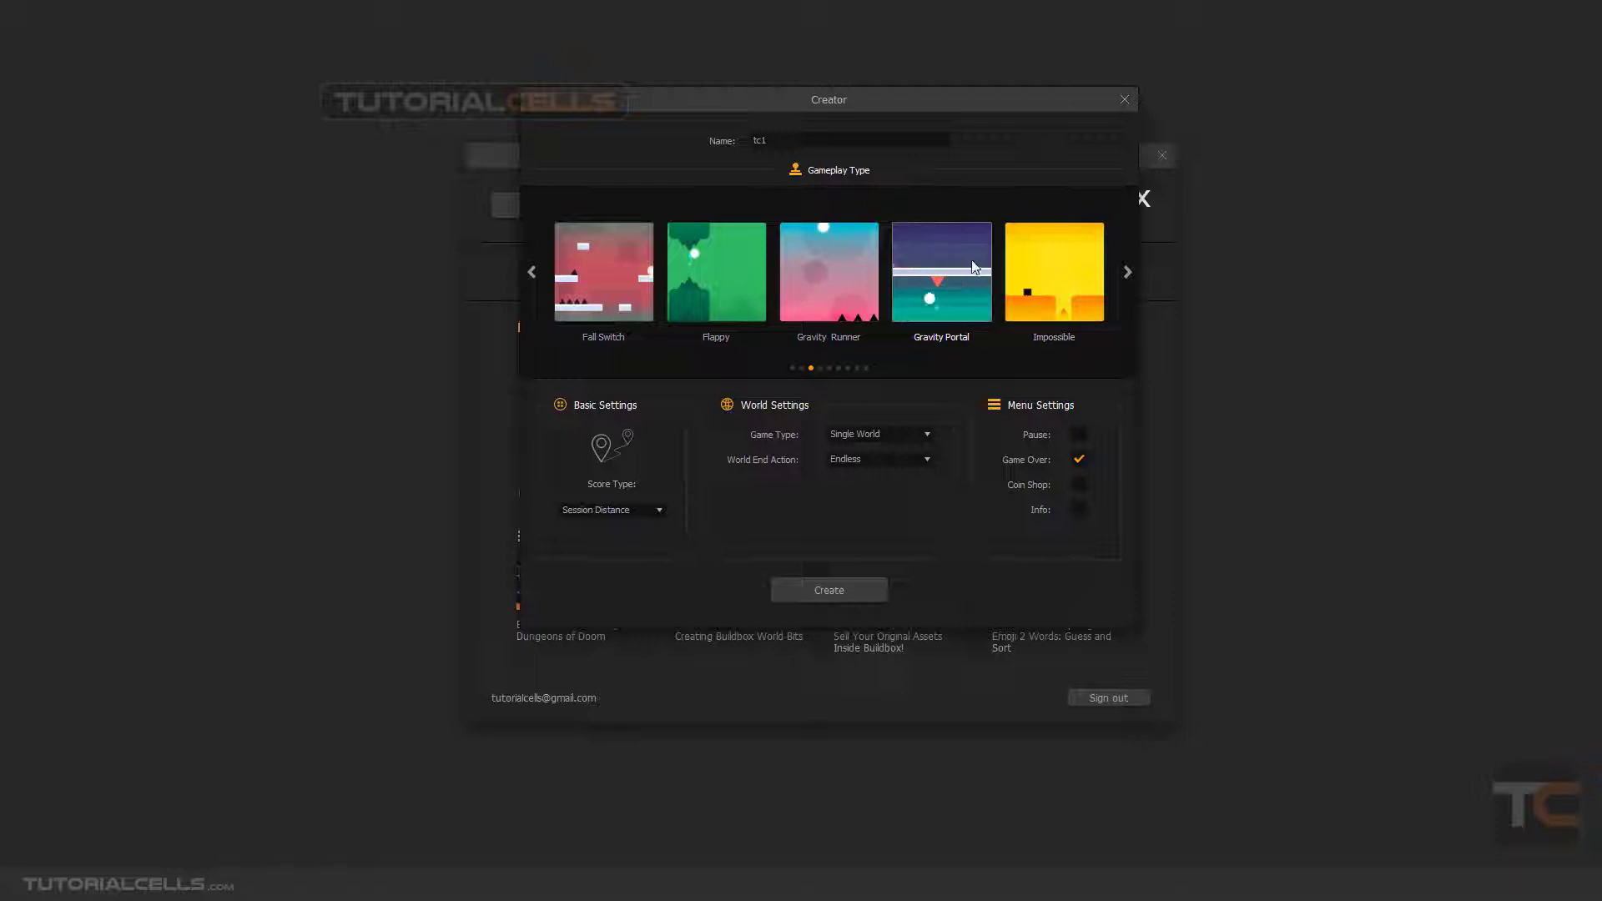
click(1128, 272)
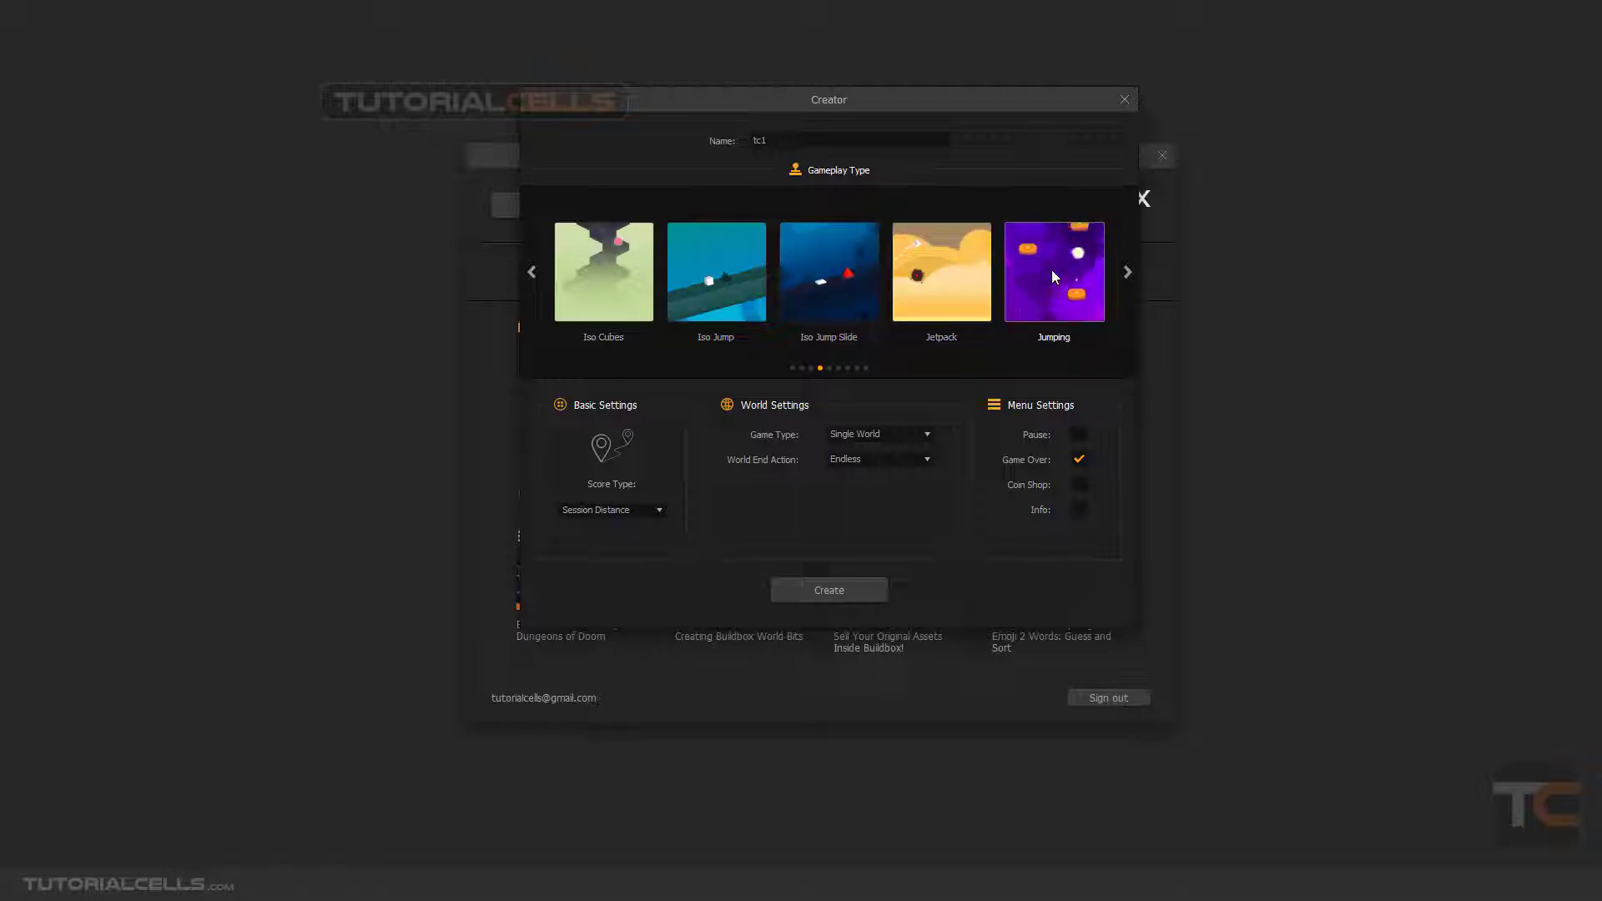
click(1128, 279)
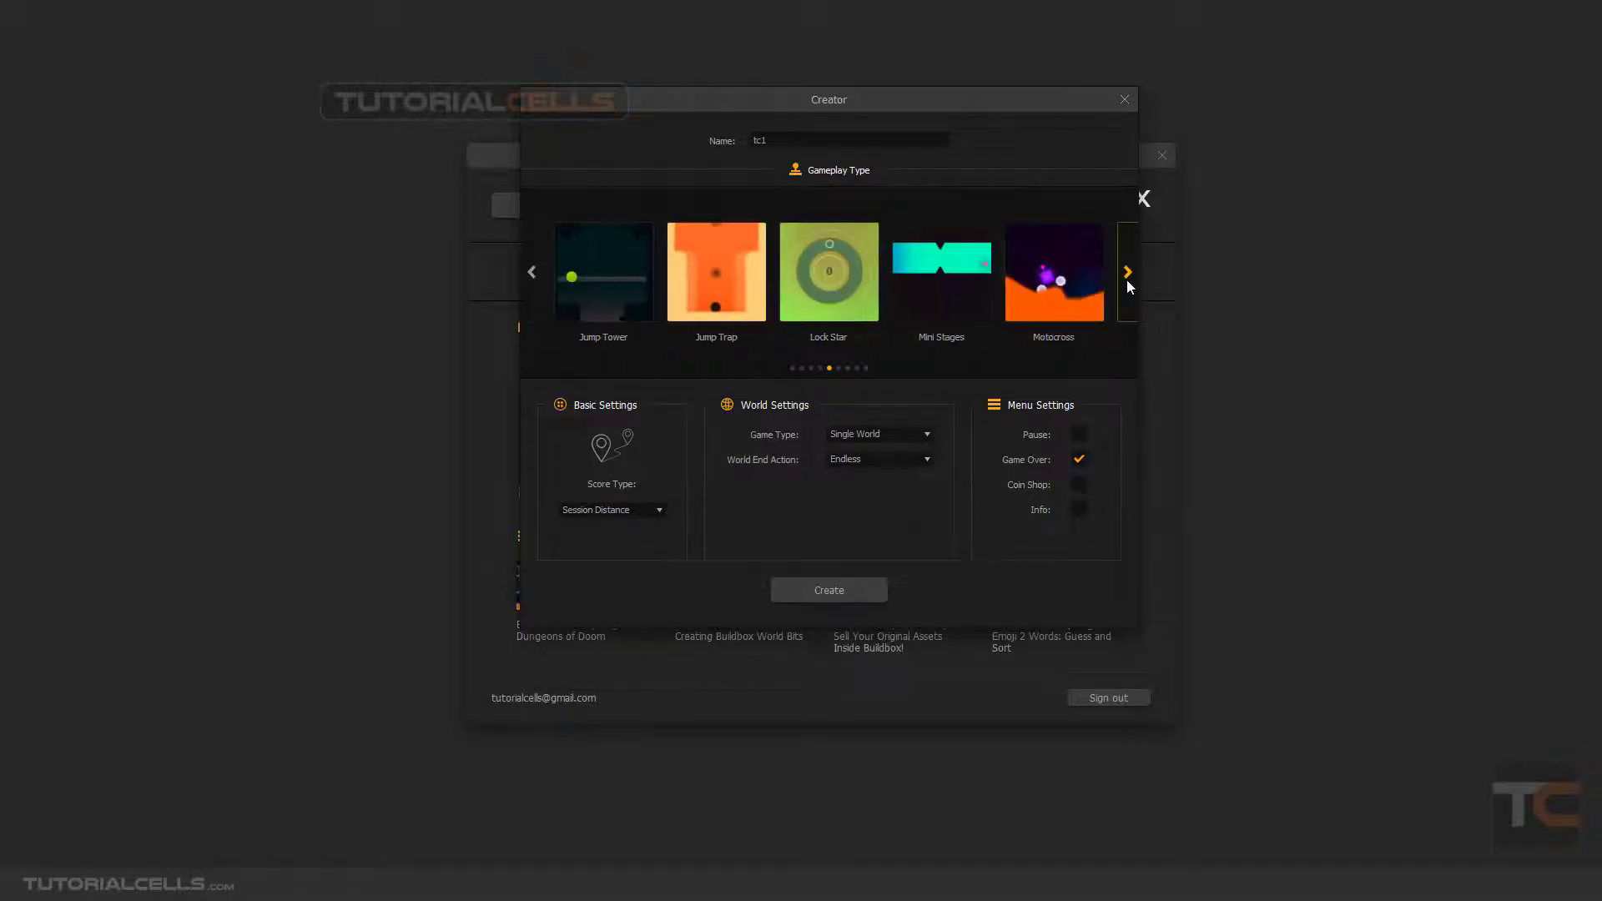
click(1127, 275)
click(1128, 276)
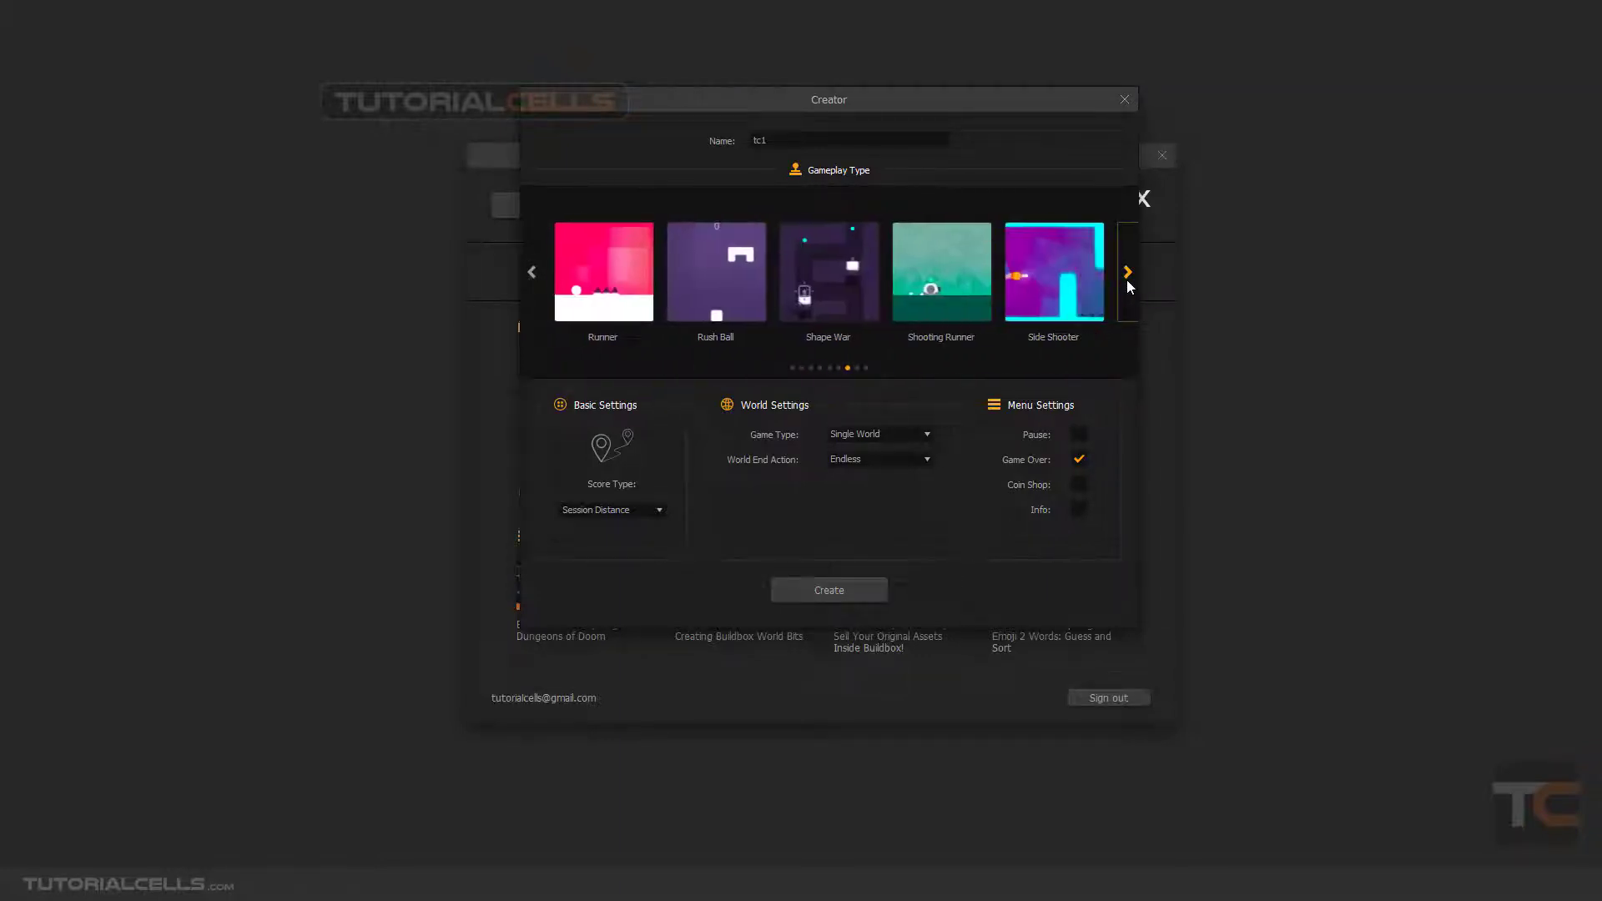
click(1128, 276)
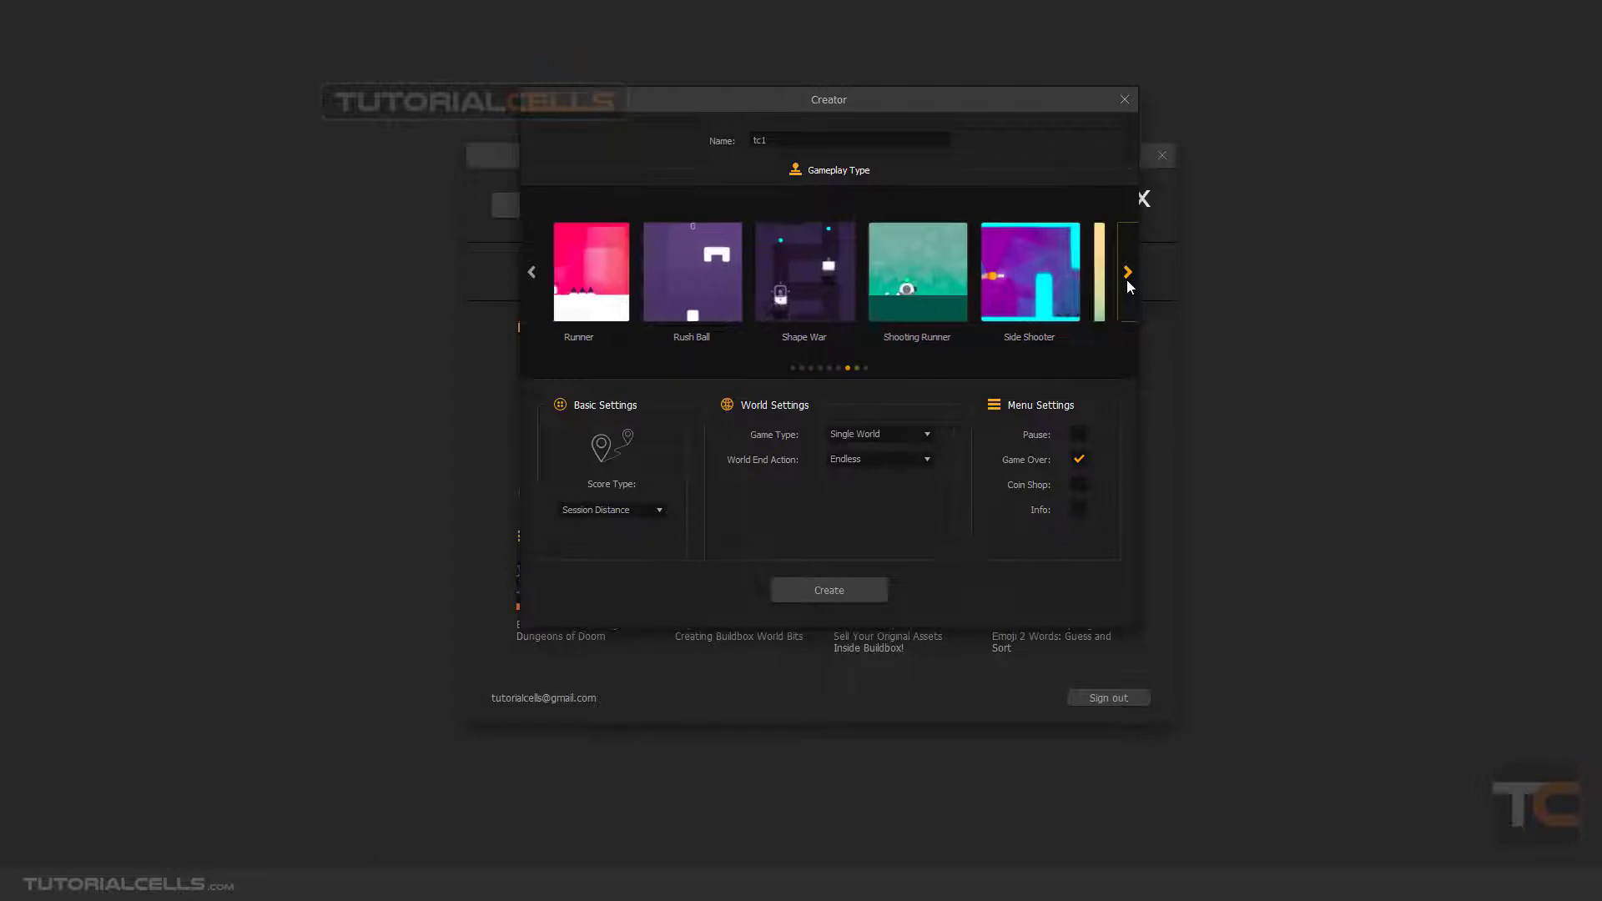
click(530, 273)
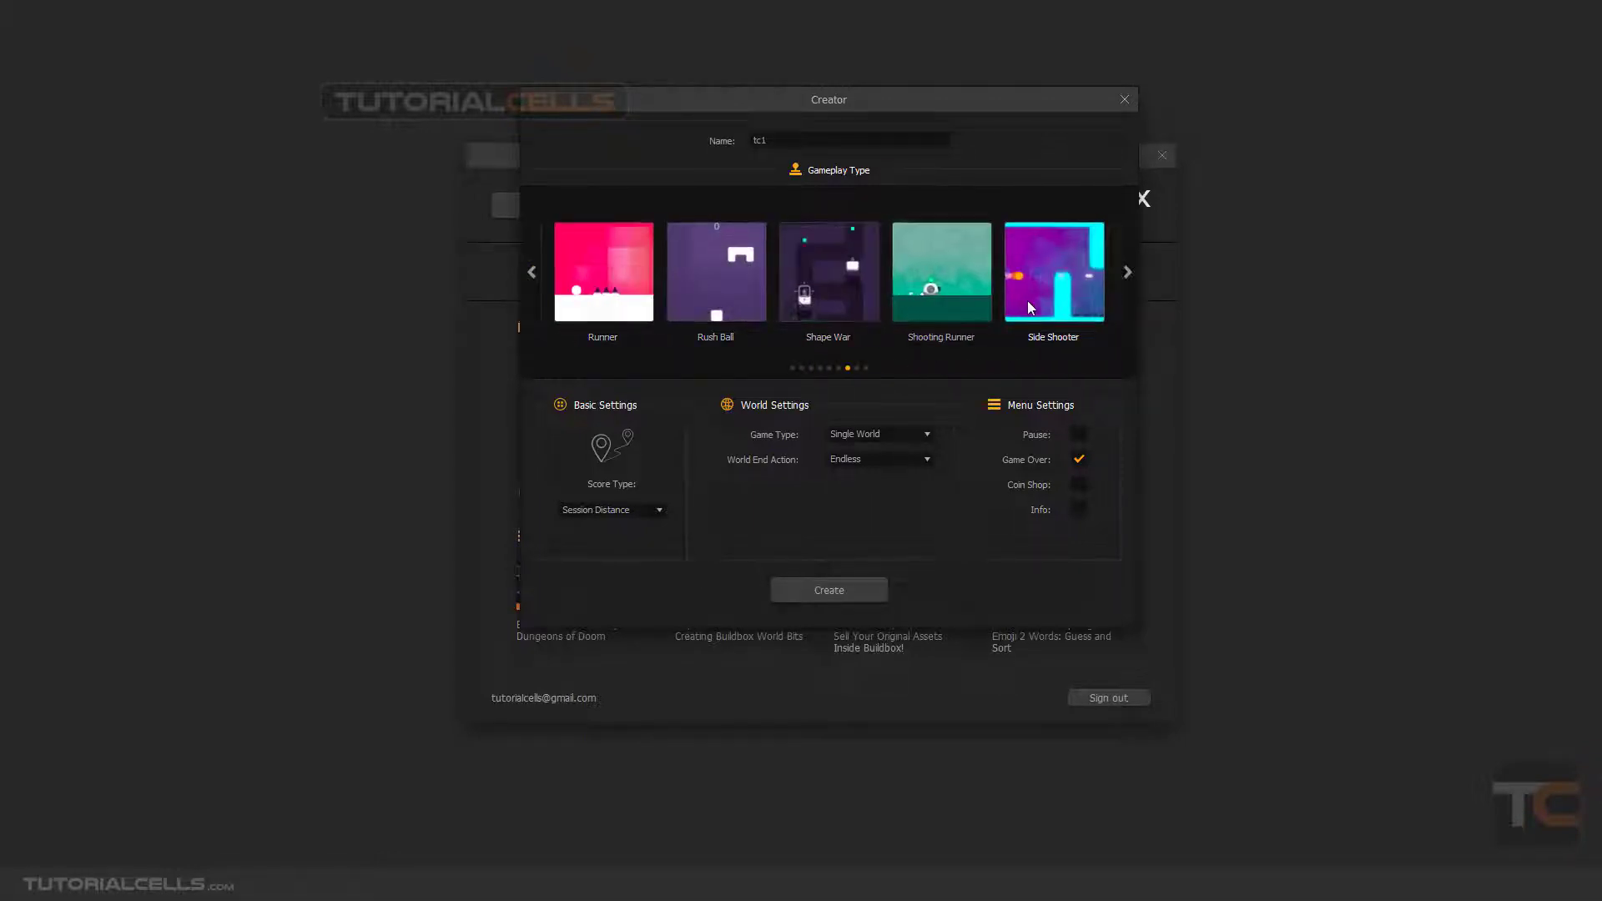
- Choose Side Shooter, keeping Session Distance score, Single World game type and Endless end action
click(1035, 311)
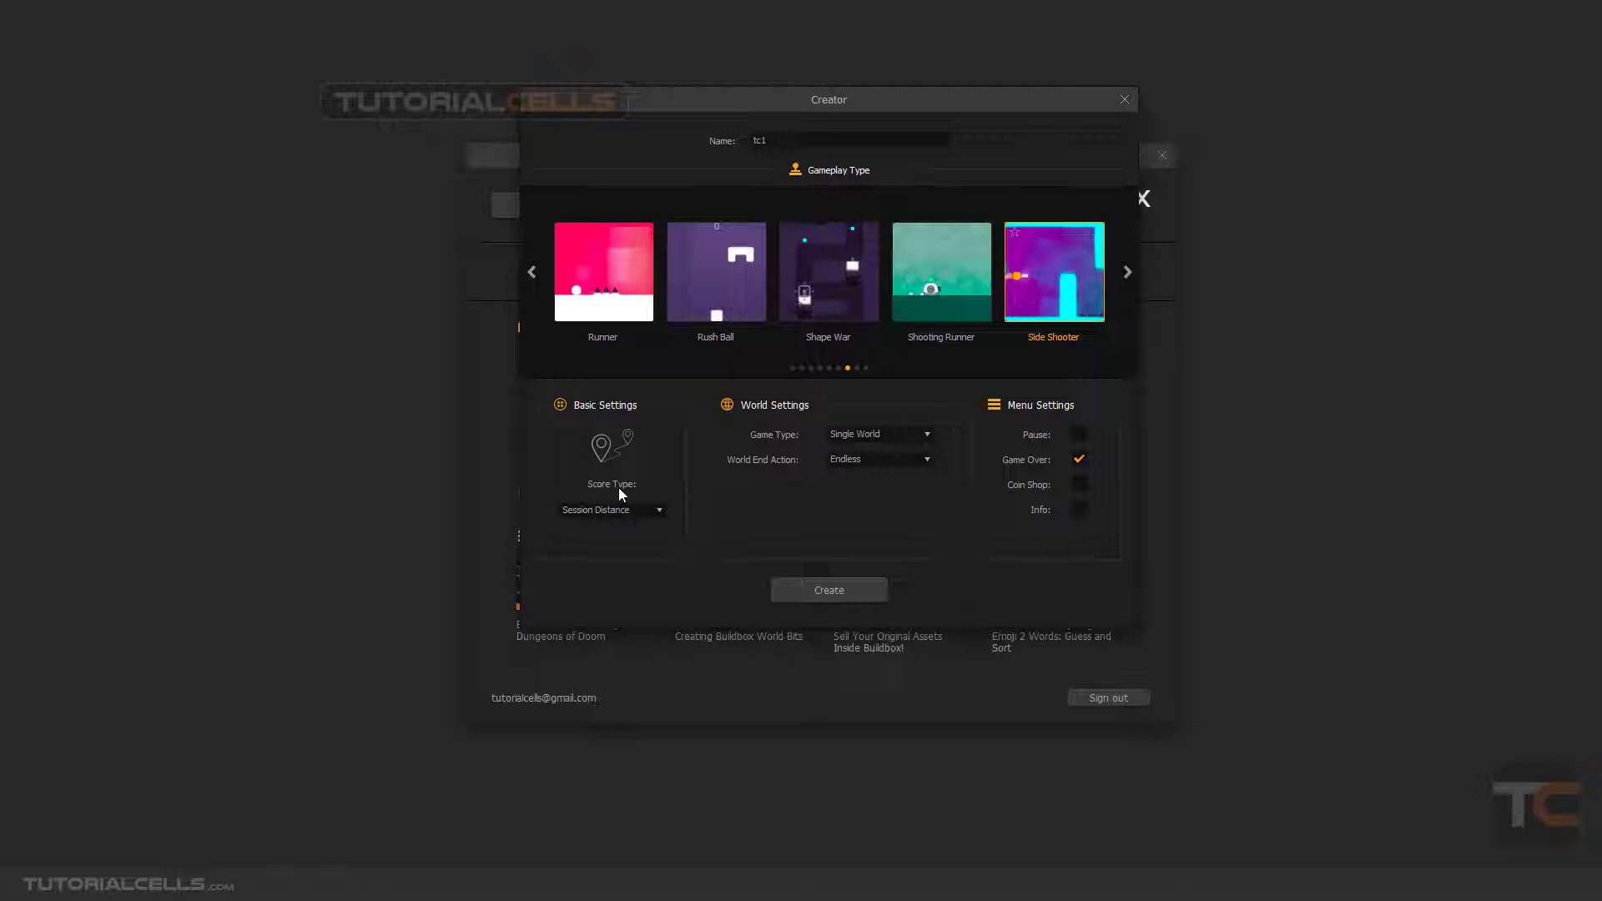
click(648, 510)
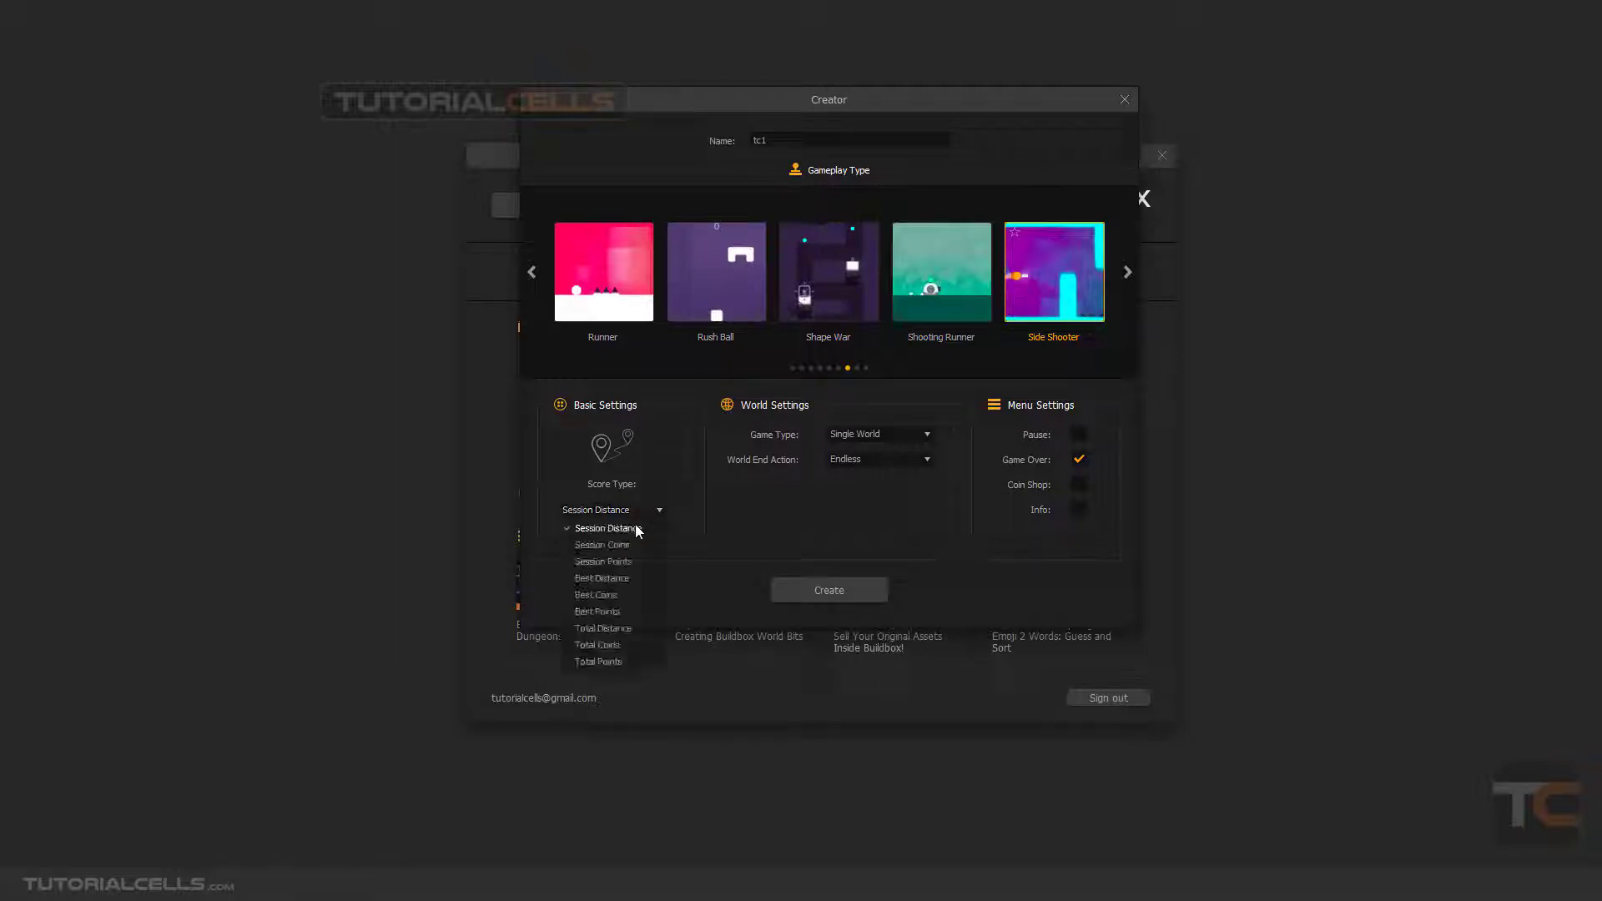
click(731, 530)
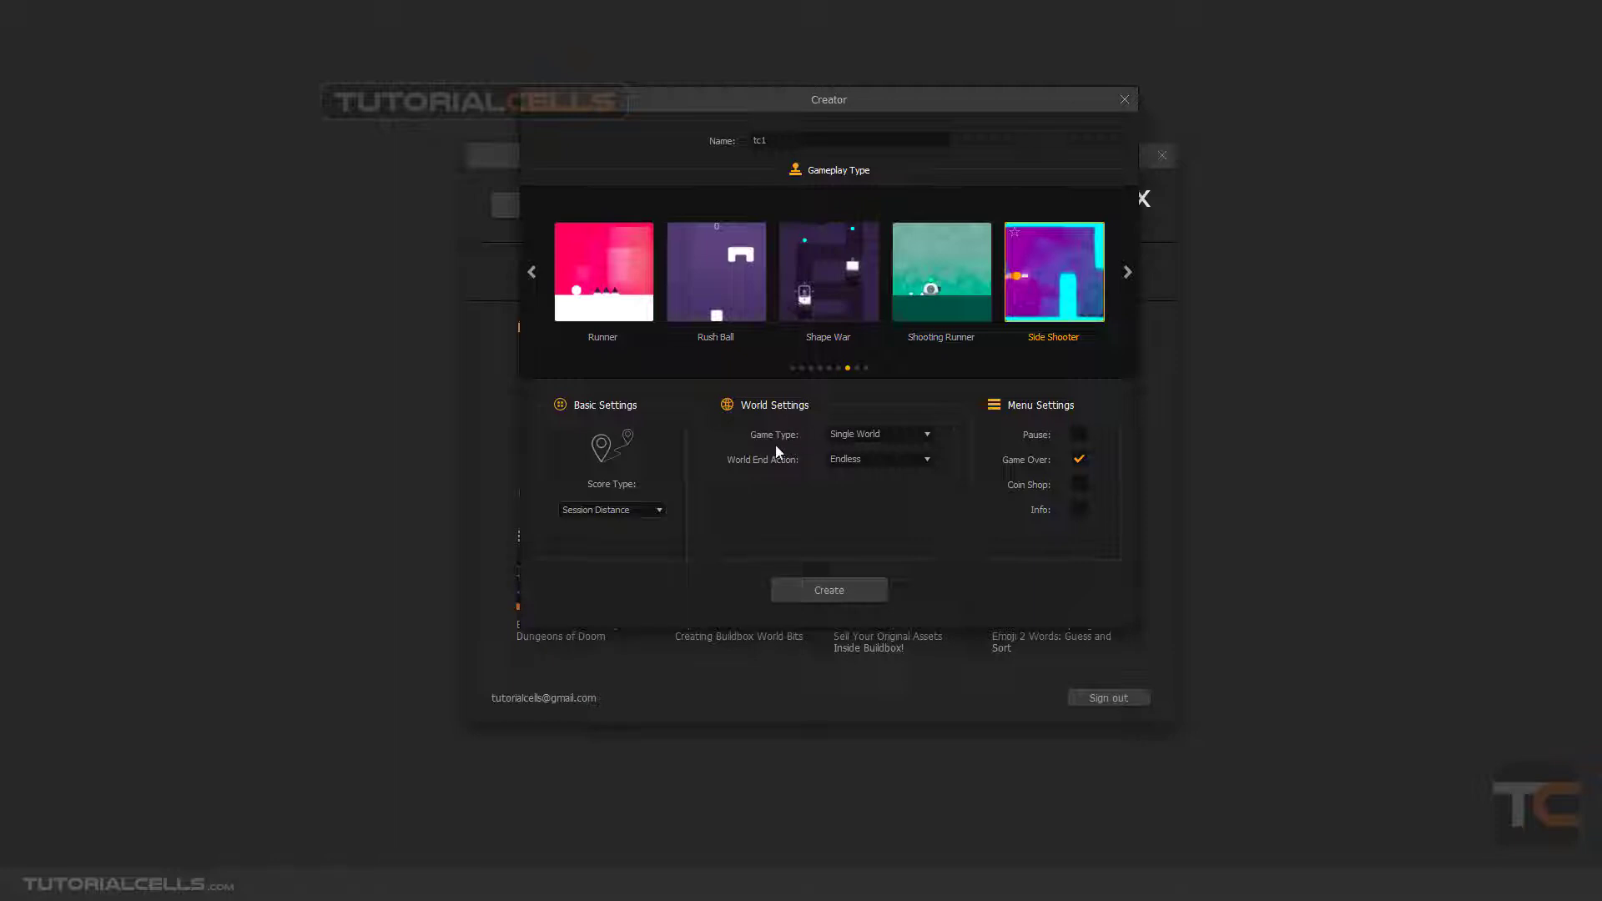
click(892, 443)
click(787, 501)
click(870, 464)
click(788, 494)
- Enable the Pause, Coin Shop and Info menus and create the tc1 project
click(1078, 485)
click(1080, 435)
click(1079, 510)
click(818, 588)
click(831, 589)
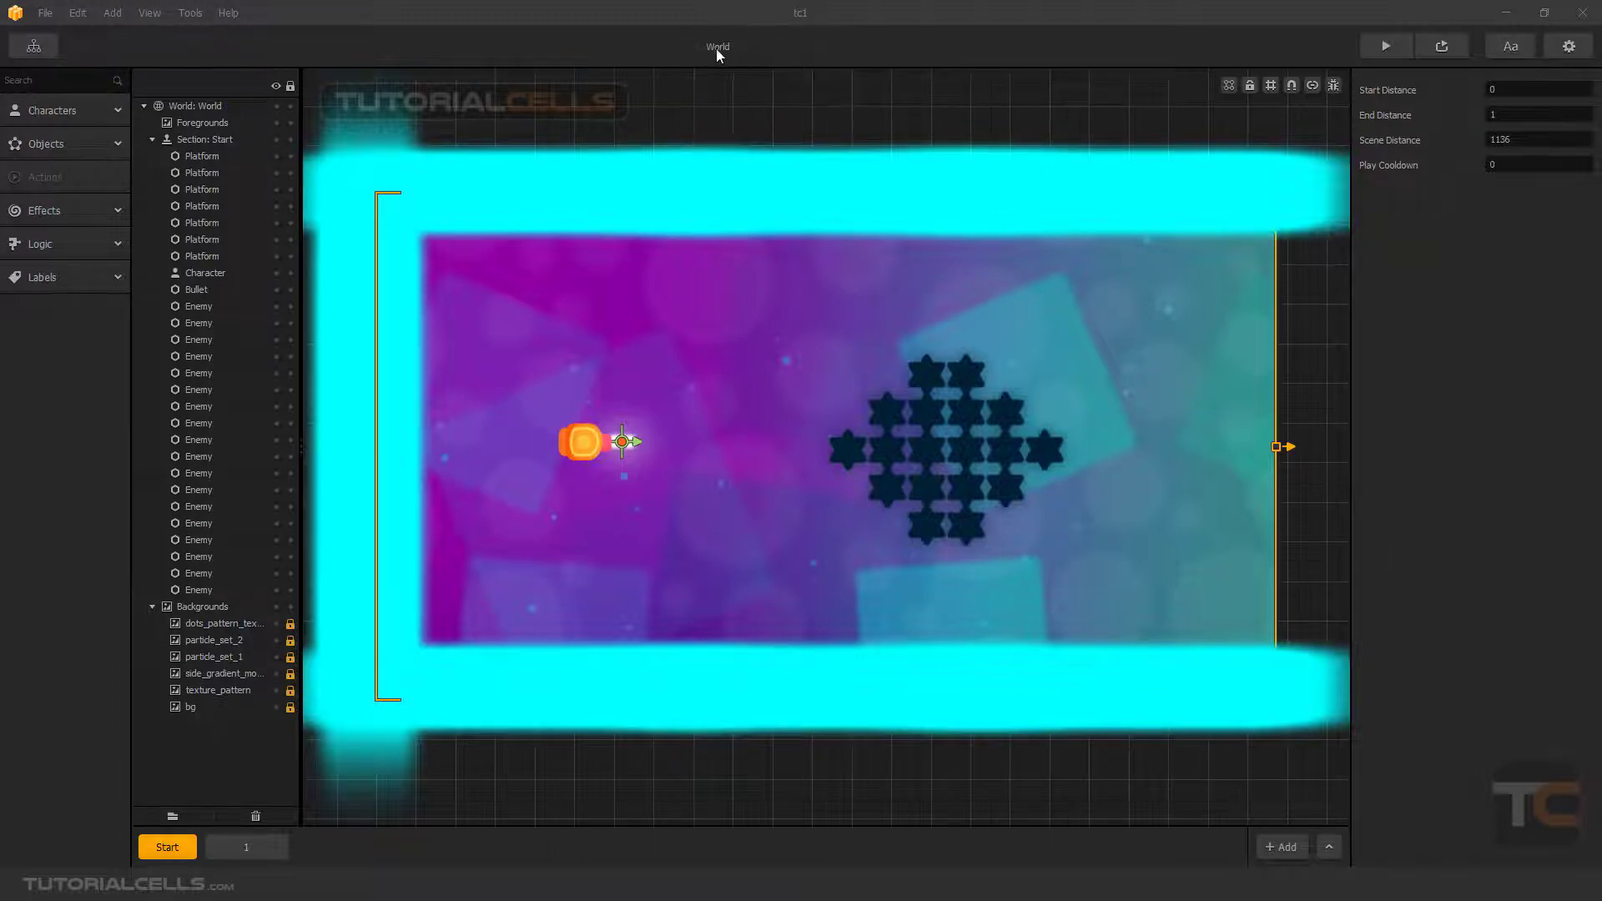
- Zoom in and out and pan the World canvas to inspect the tc1 Start section's level
scroll(861, 339, down, 3)
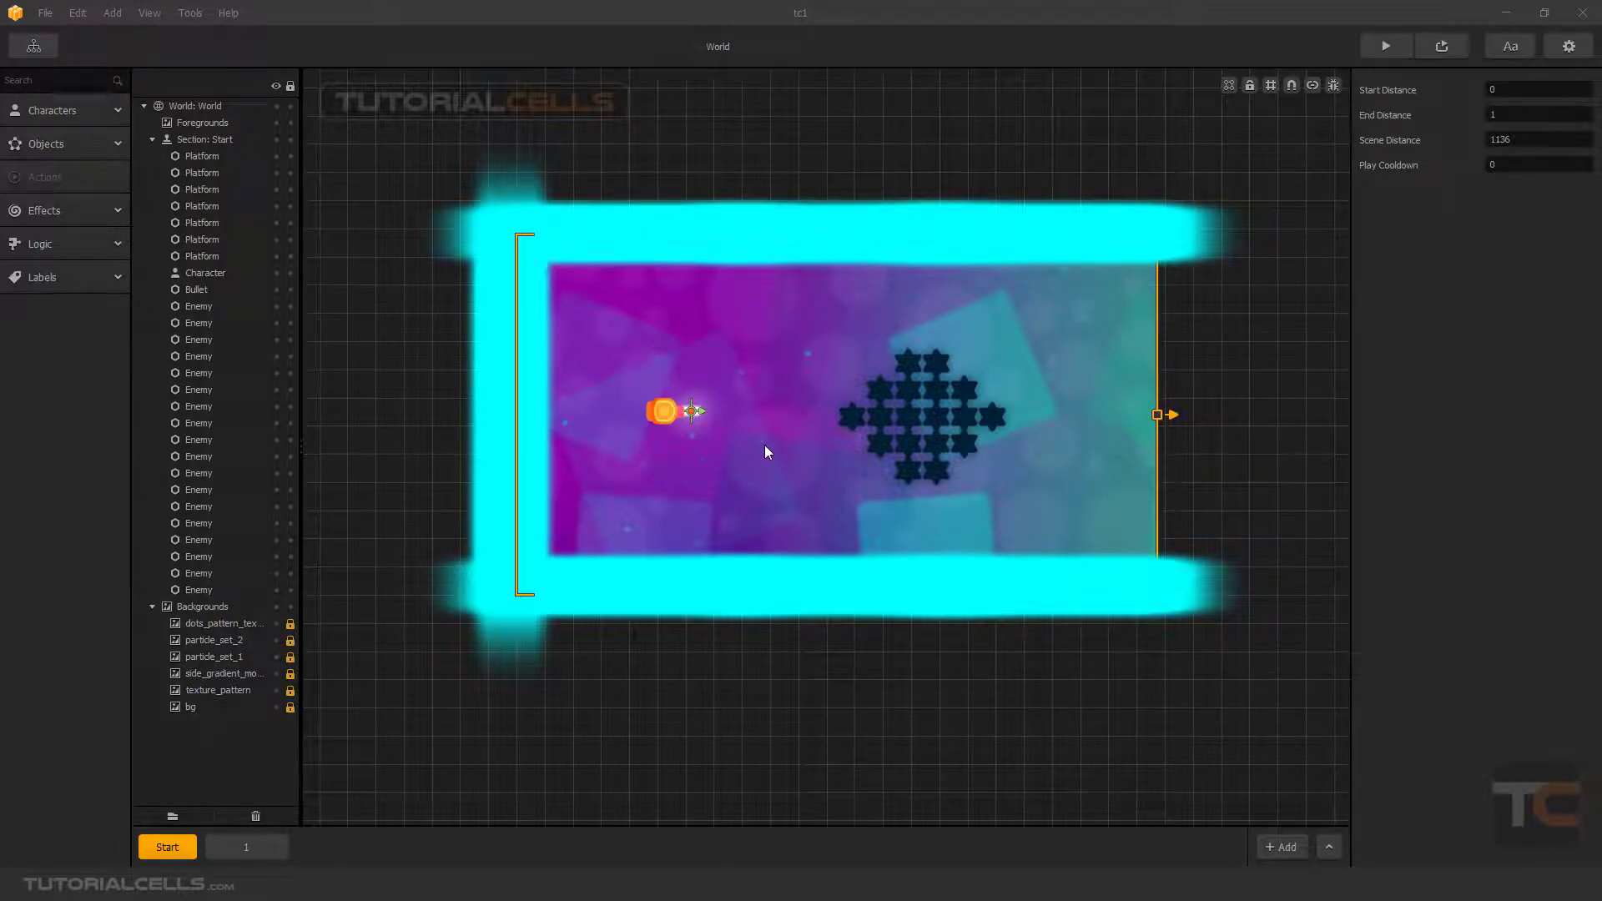
scroll(764, 443, down, 1)
scroll(766, 446, down, 1)
scroll(766, 445, up, 2)
scroll(766, 446, down, 1)
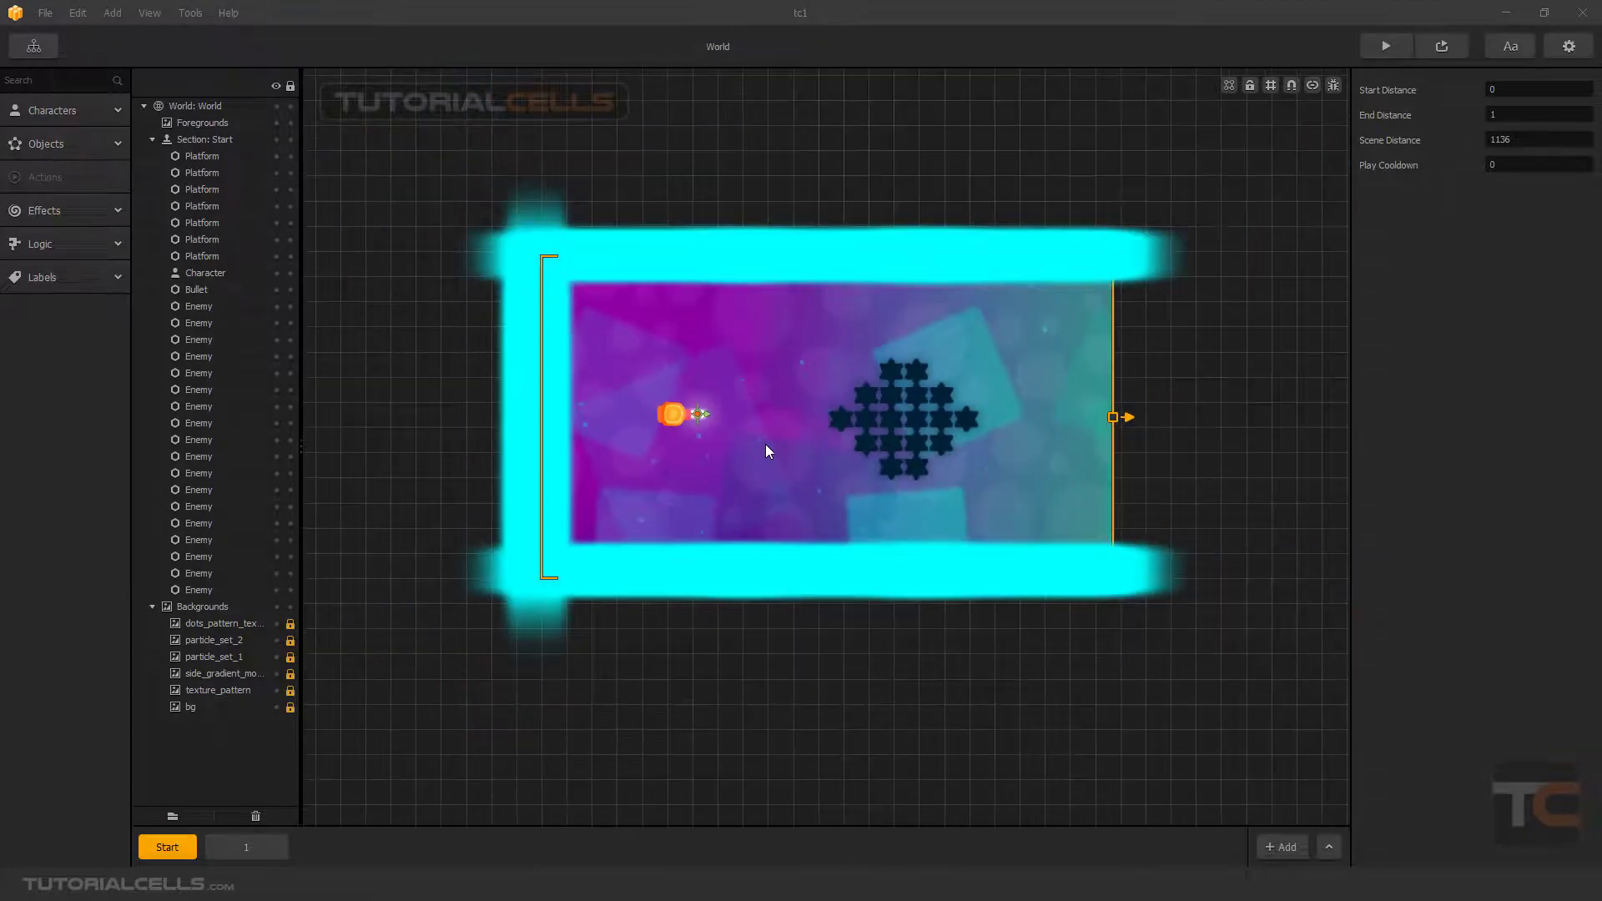
scroll(765, 445, up, 1)
scroll(768, 451, down, 1)
scroll(819, 433, up, 1)
scroll(820, 433, up, 1)
scroll(819, 433, down, 1)
scroll(820, 433, down, 1)
scroll(819, 433, up, 1)
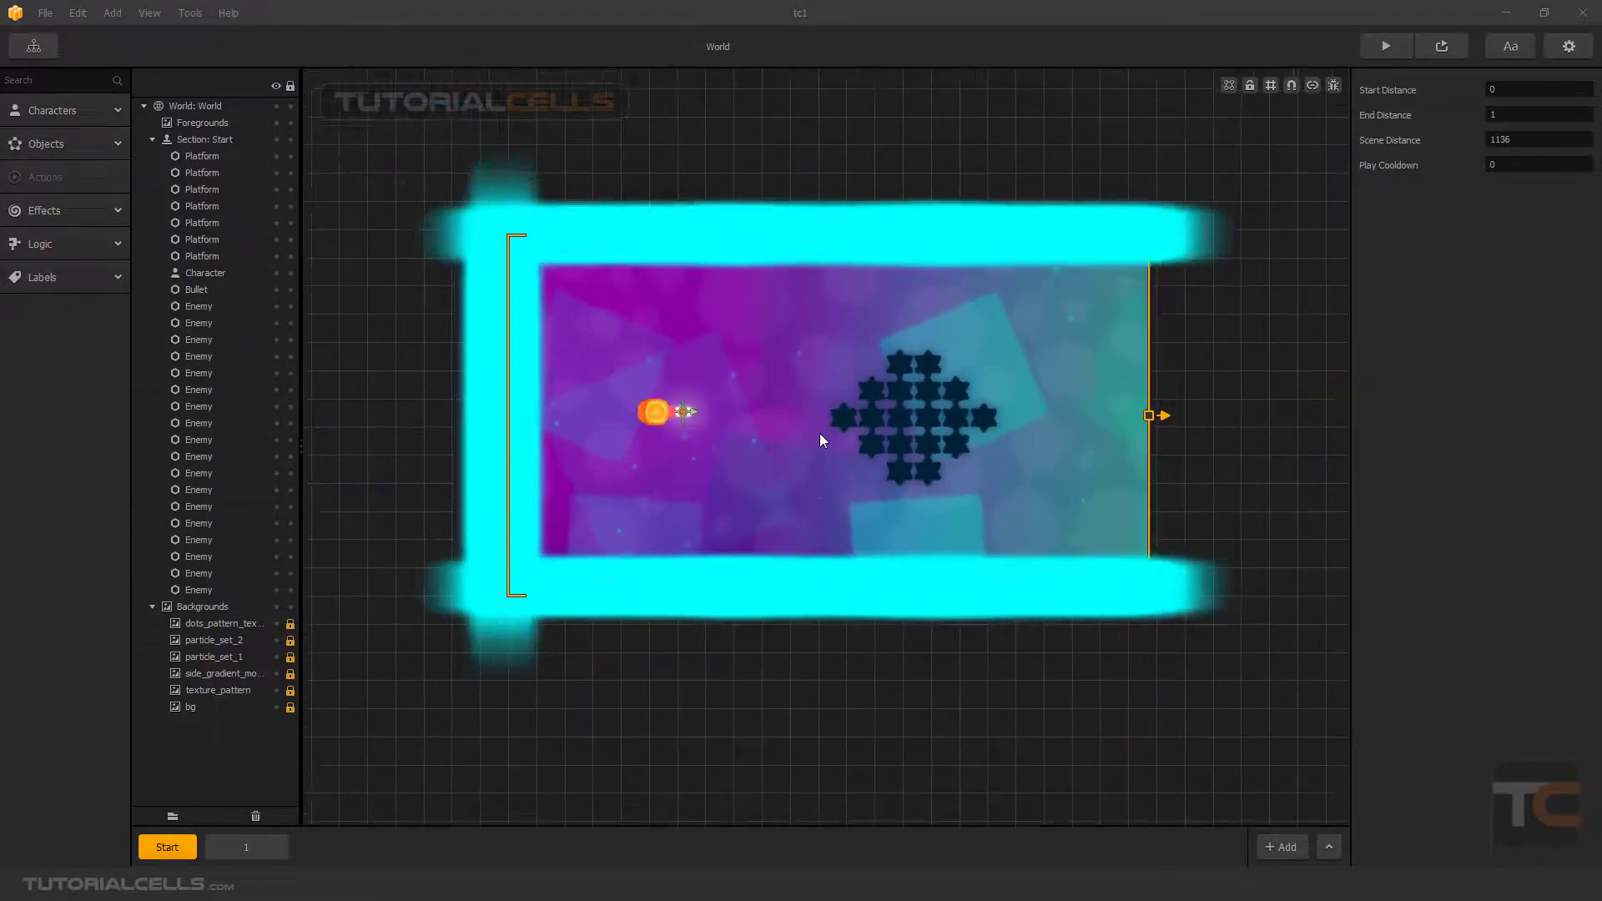
scroll(819, 433, up, 1)
scroll(820, 433, down, 2)
scroll(819, 433, up, 4)
scroll(819, 434, down, 5)
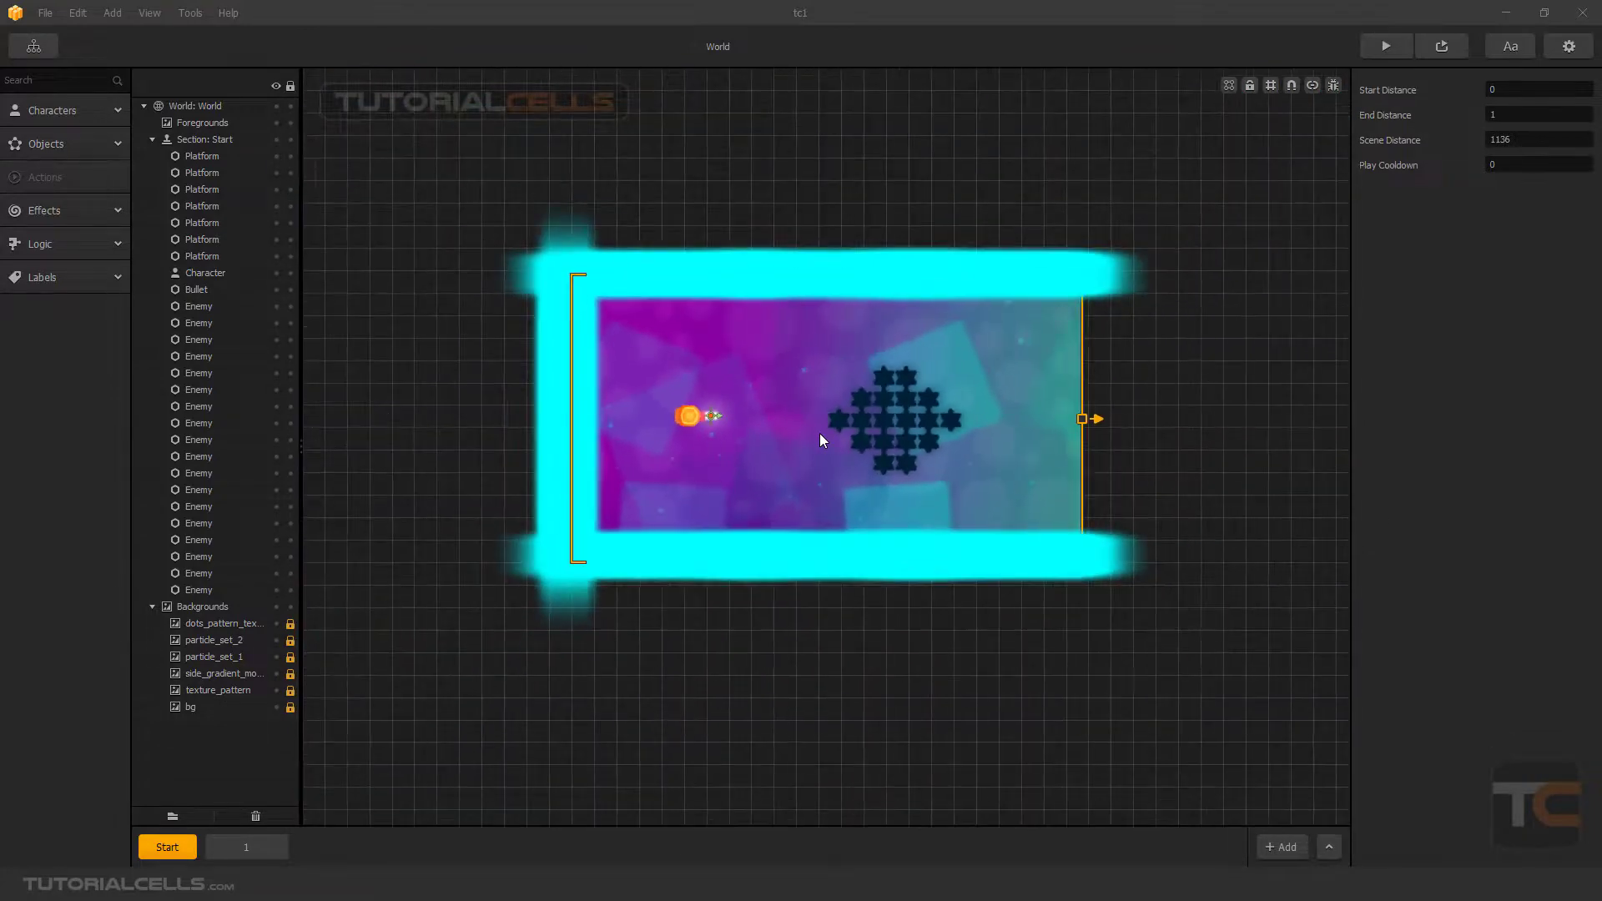
scroll(819, 433, up, 2)
middle_drag(830, 465, 788, 493)
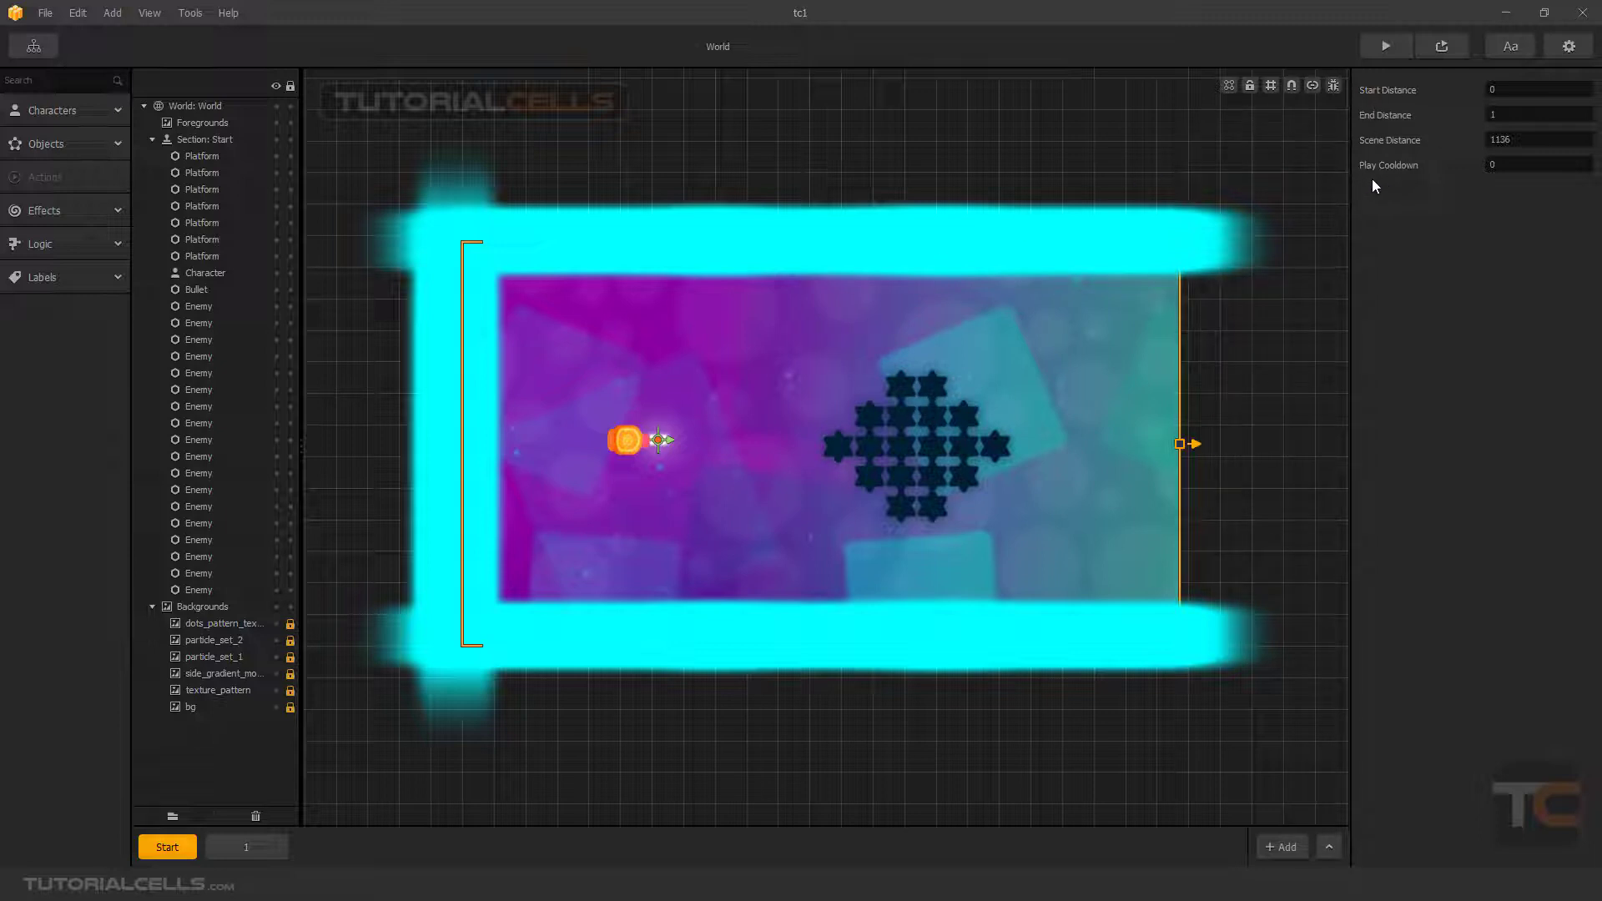
- Preview the tc1 game, start it from the GAME title screen and steer the ship
click(1388, 50)
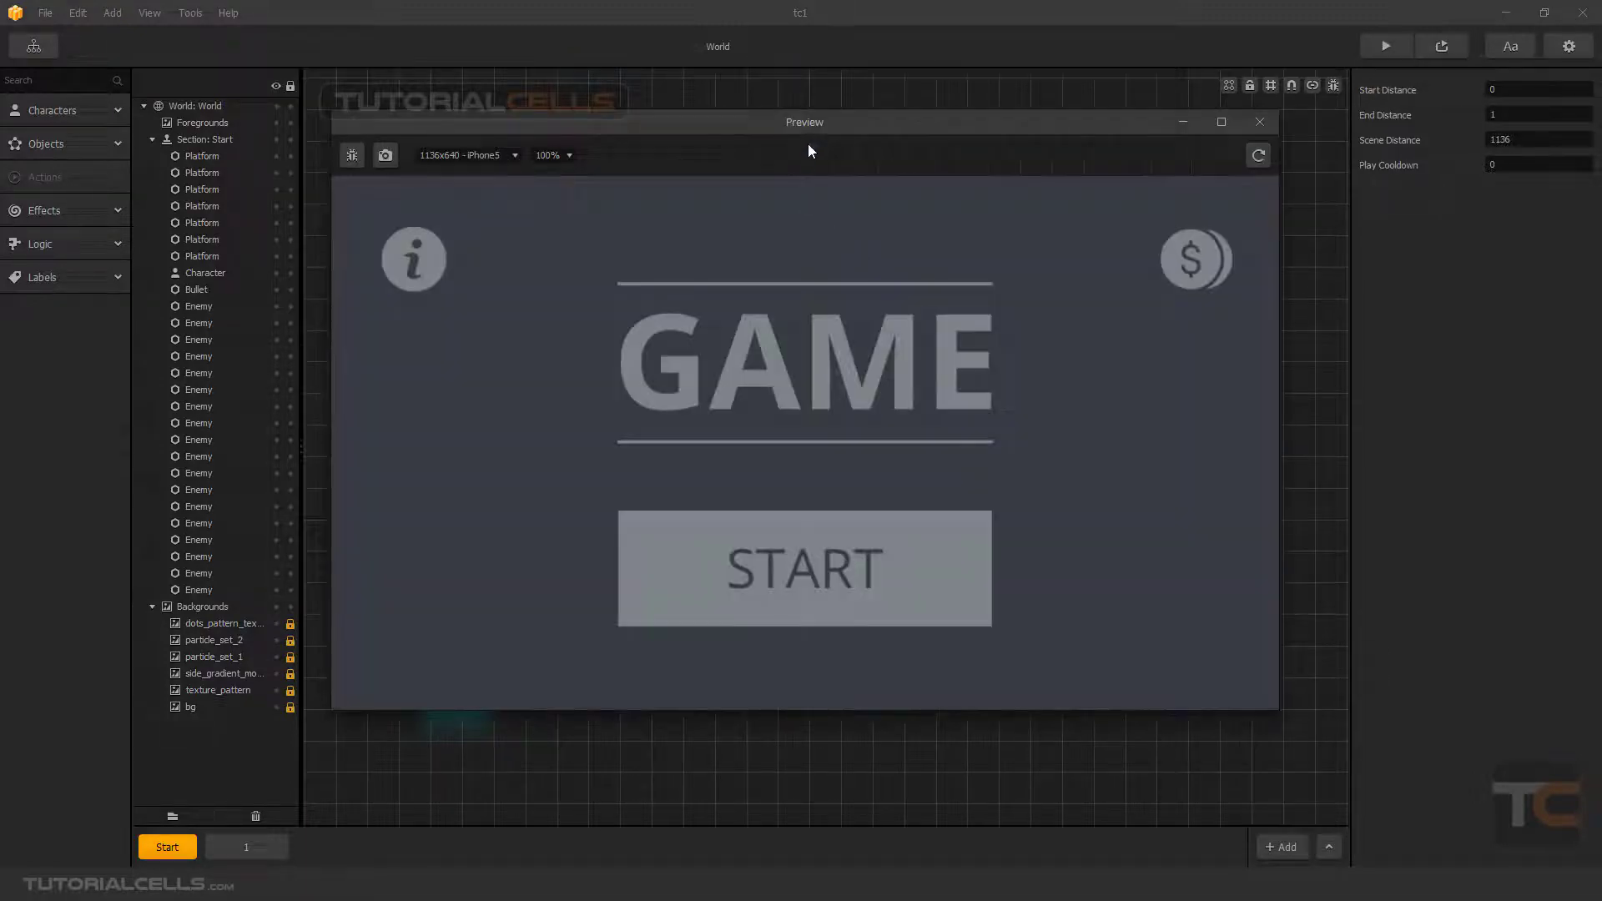
drag(824, 138, 826, 164)
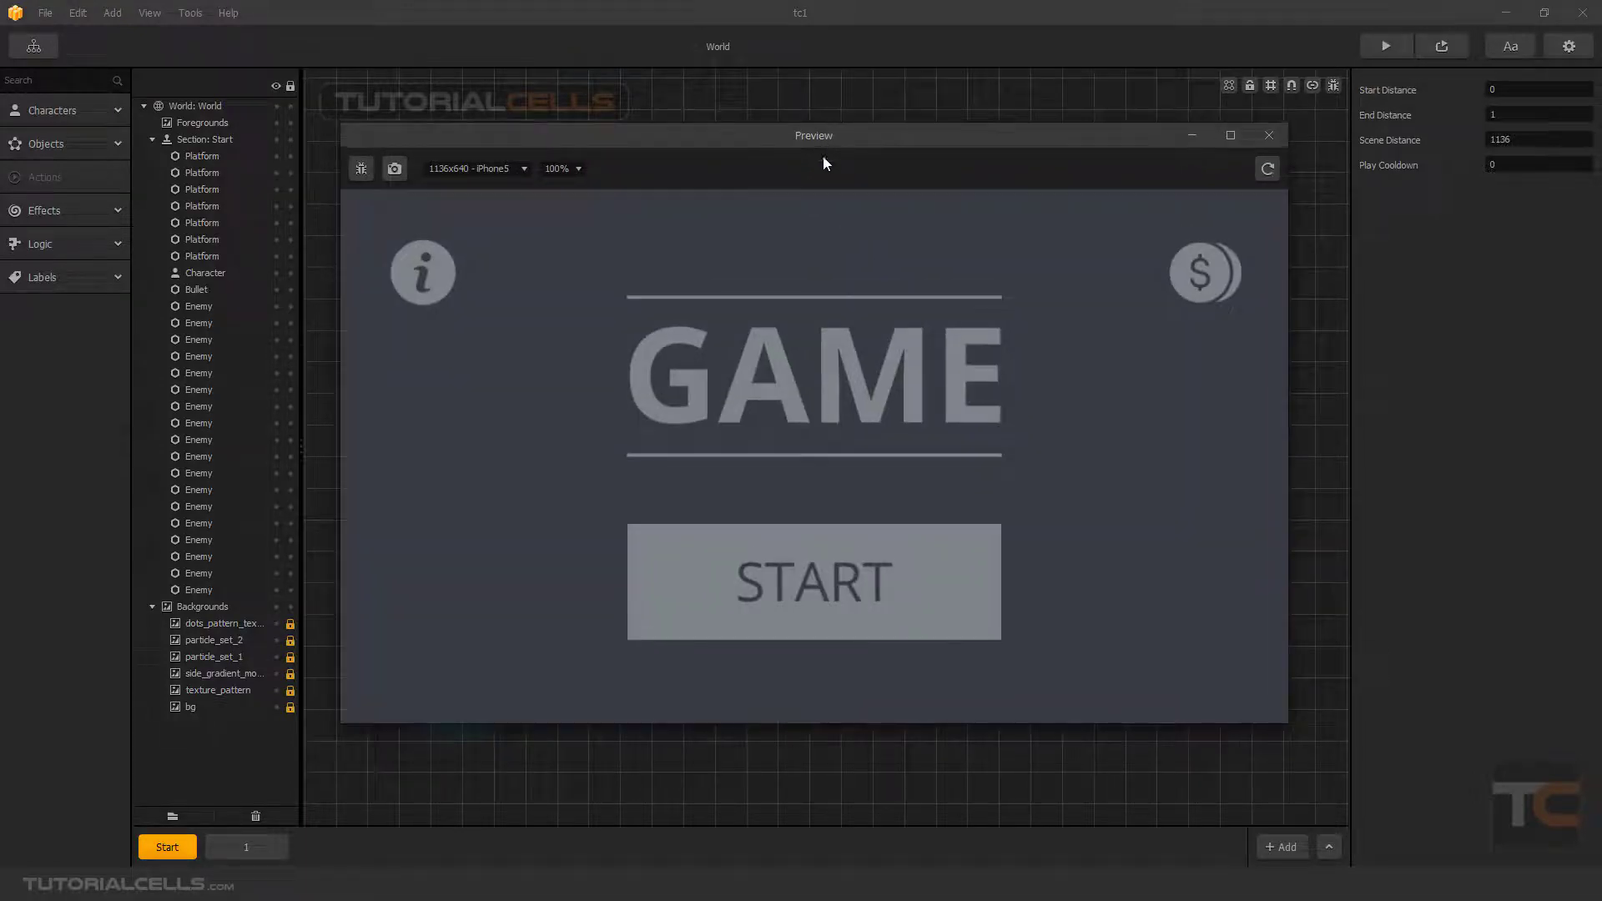
click(799, 579)
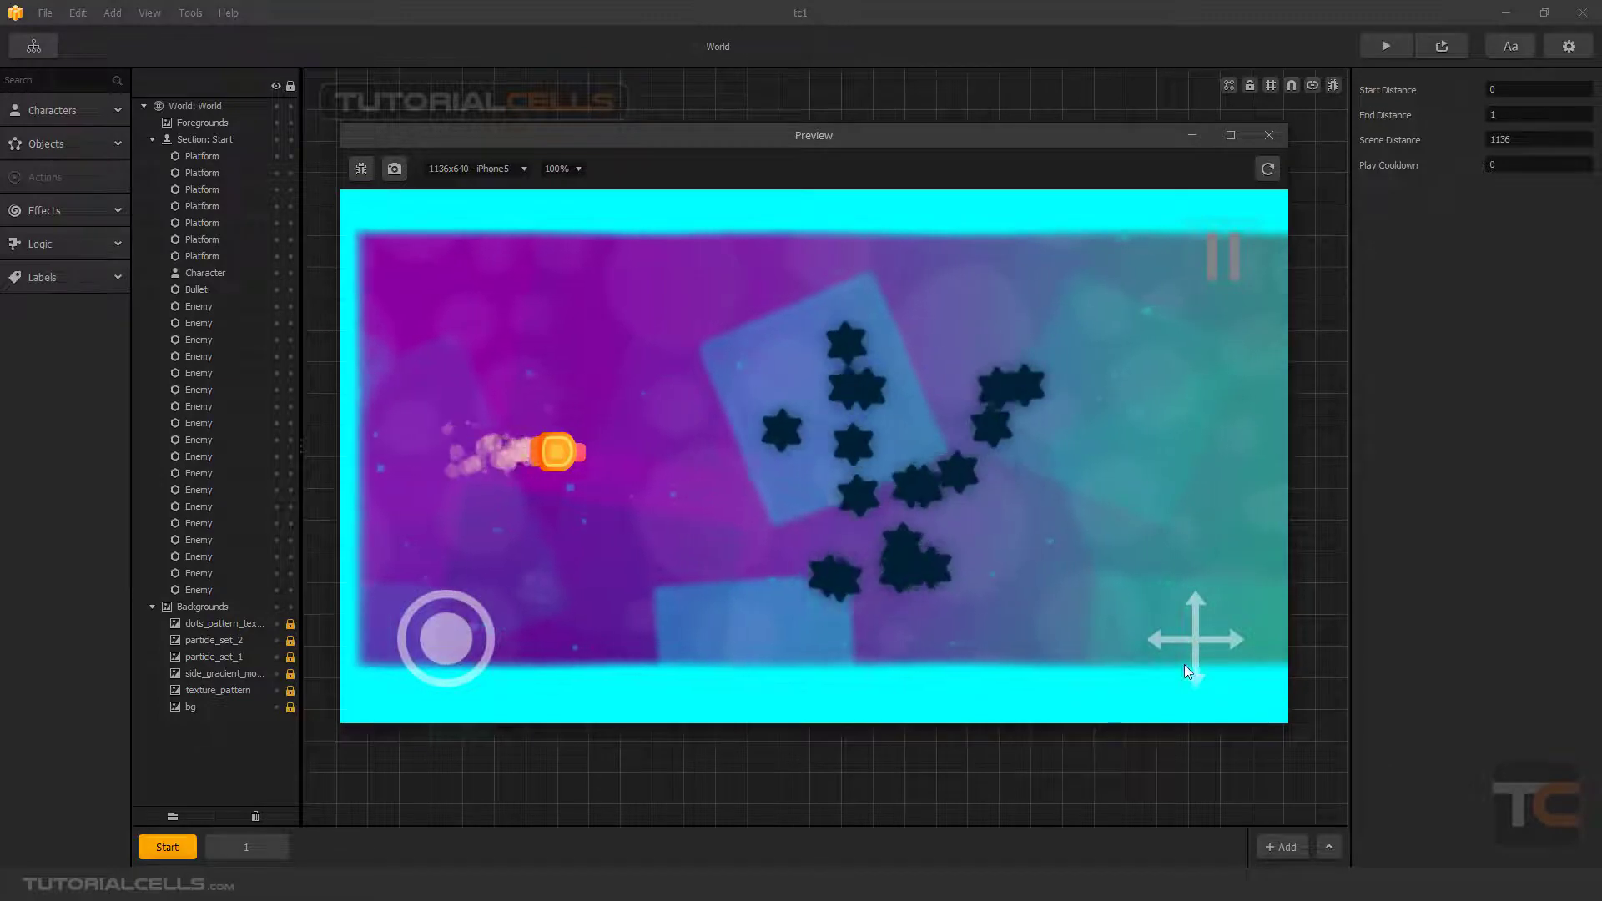
drag(1192, 643, 990, 591)
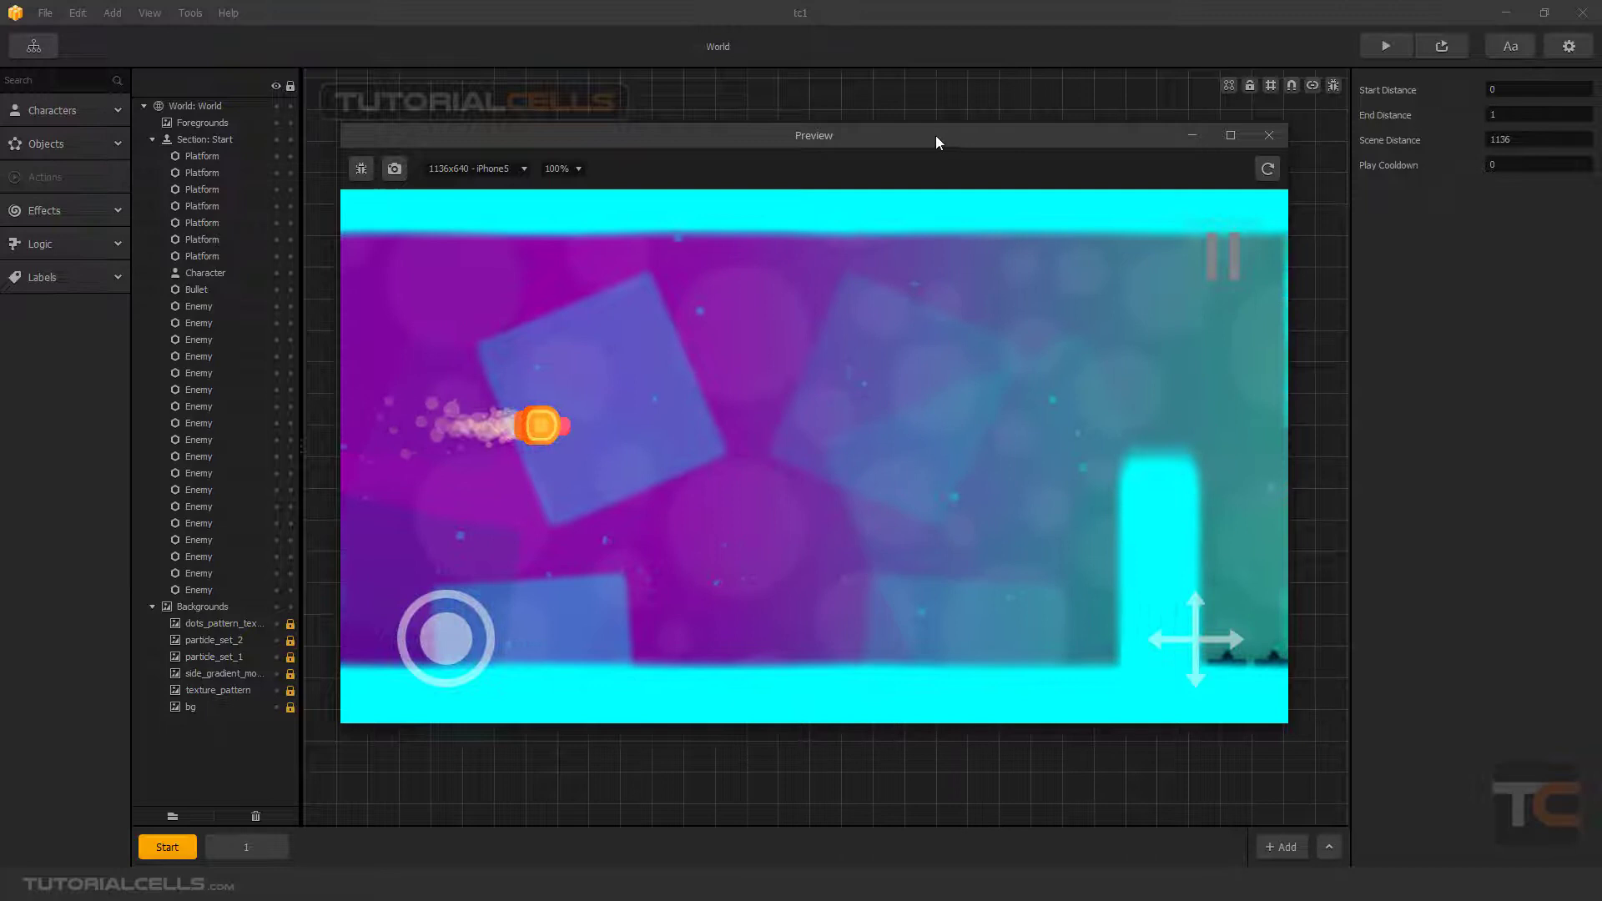
drag(935, 135, 933, 142)
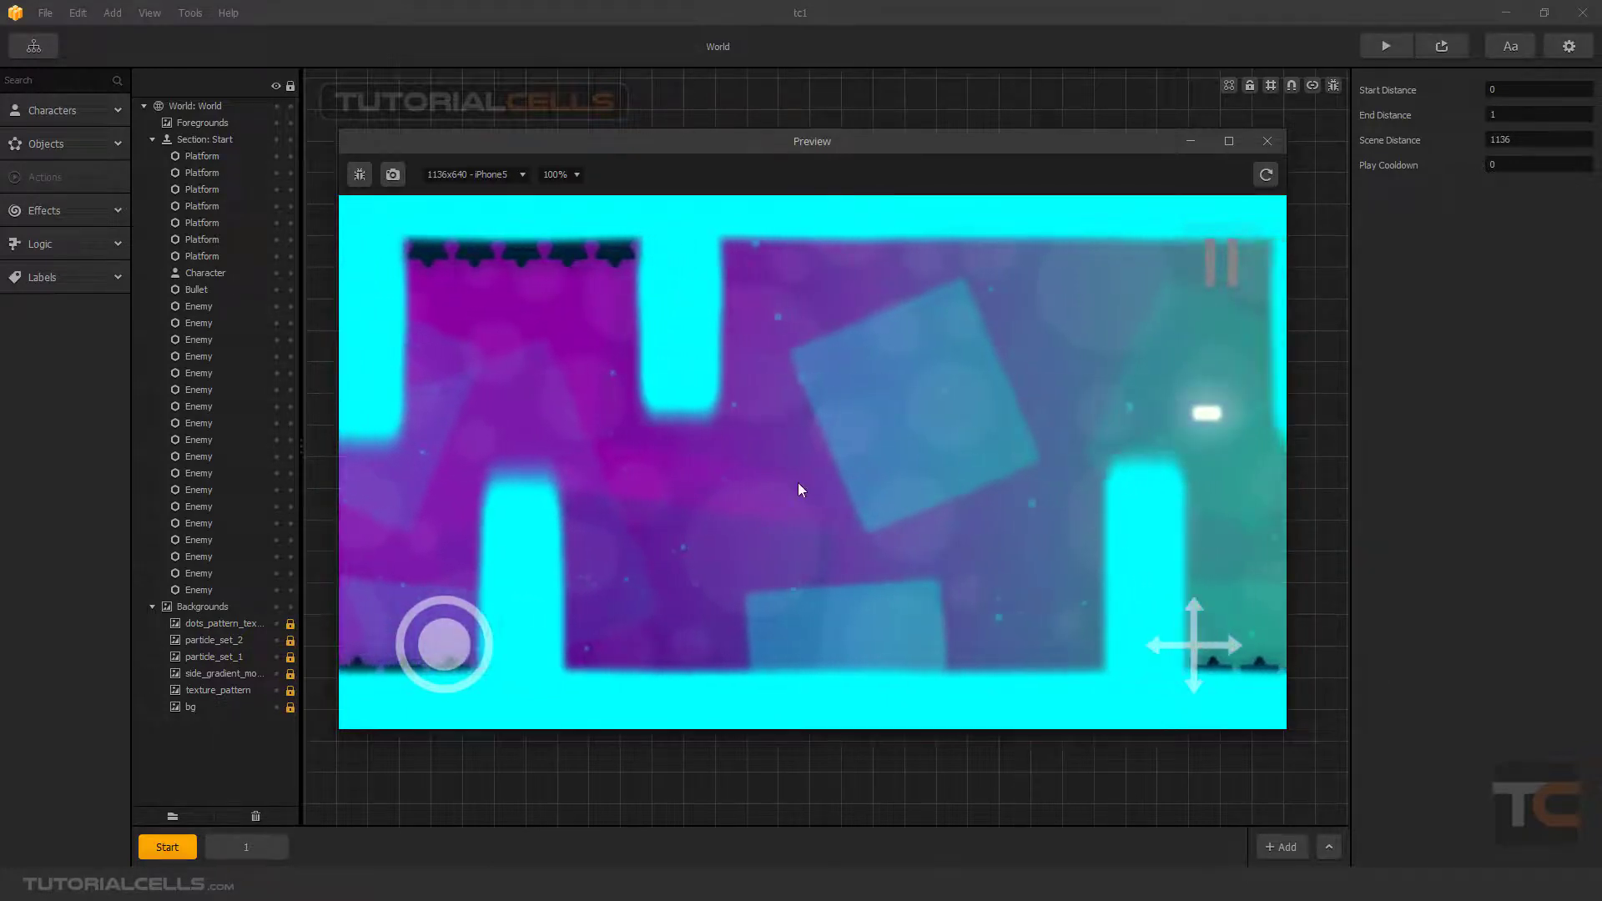
- Close the preview, inspect the Character's properties and select two star enemies
click(1268, 144)
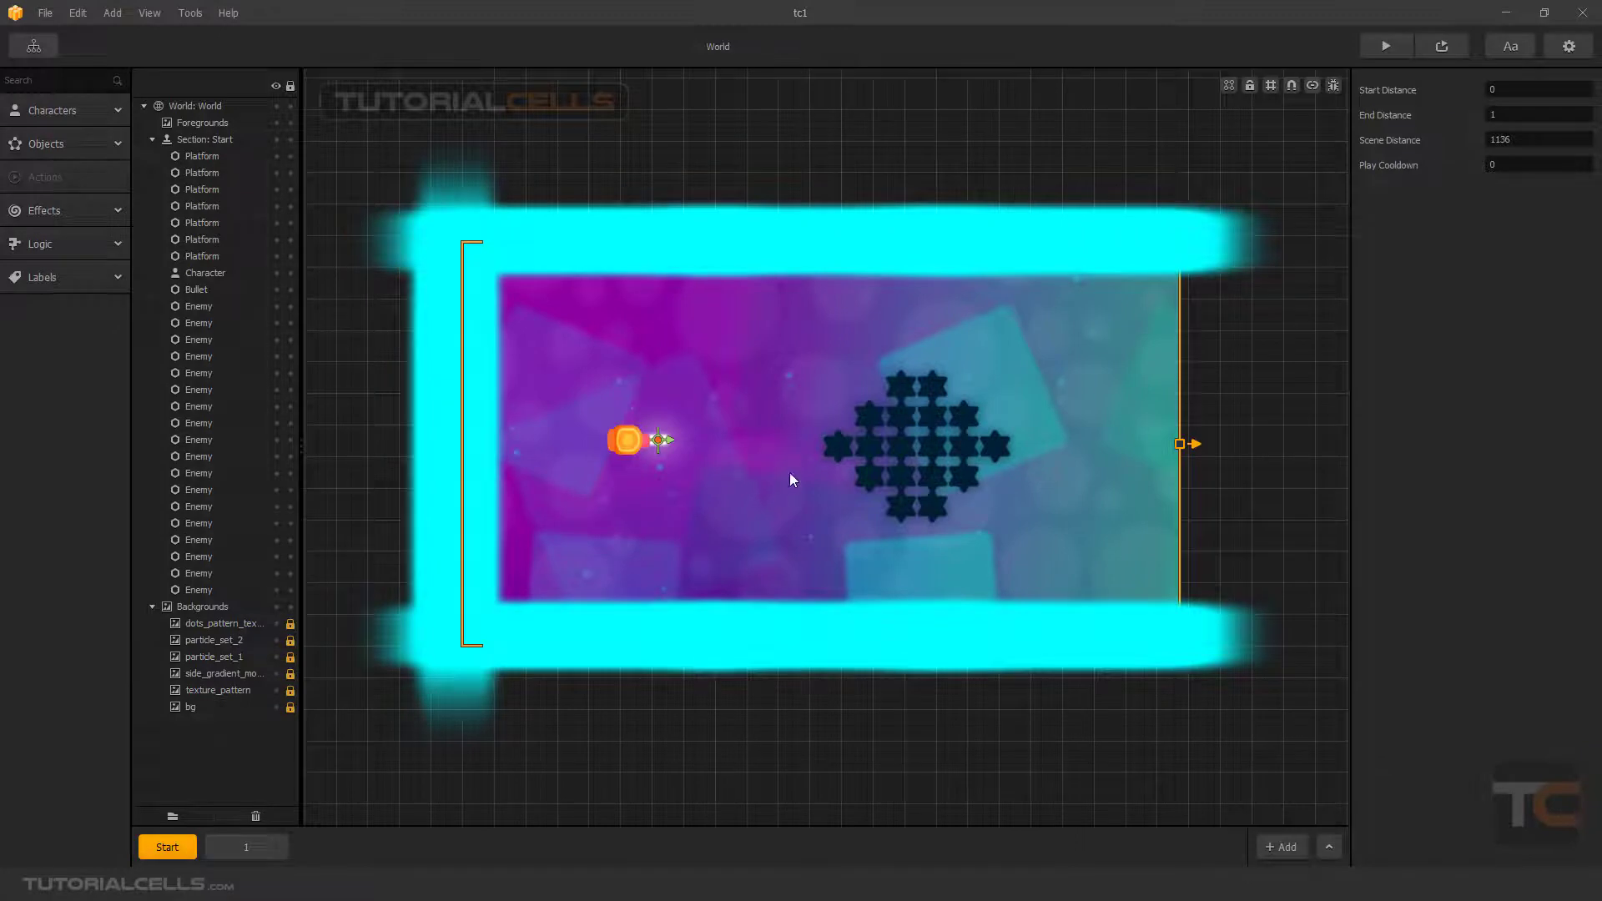
click(58, 122)
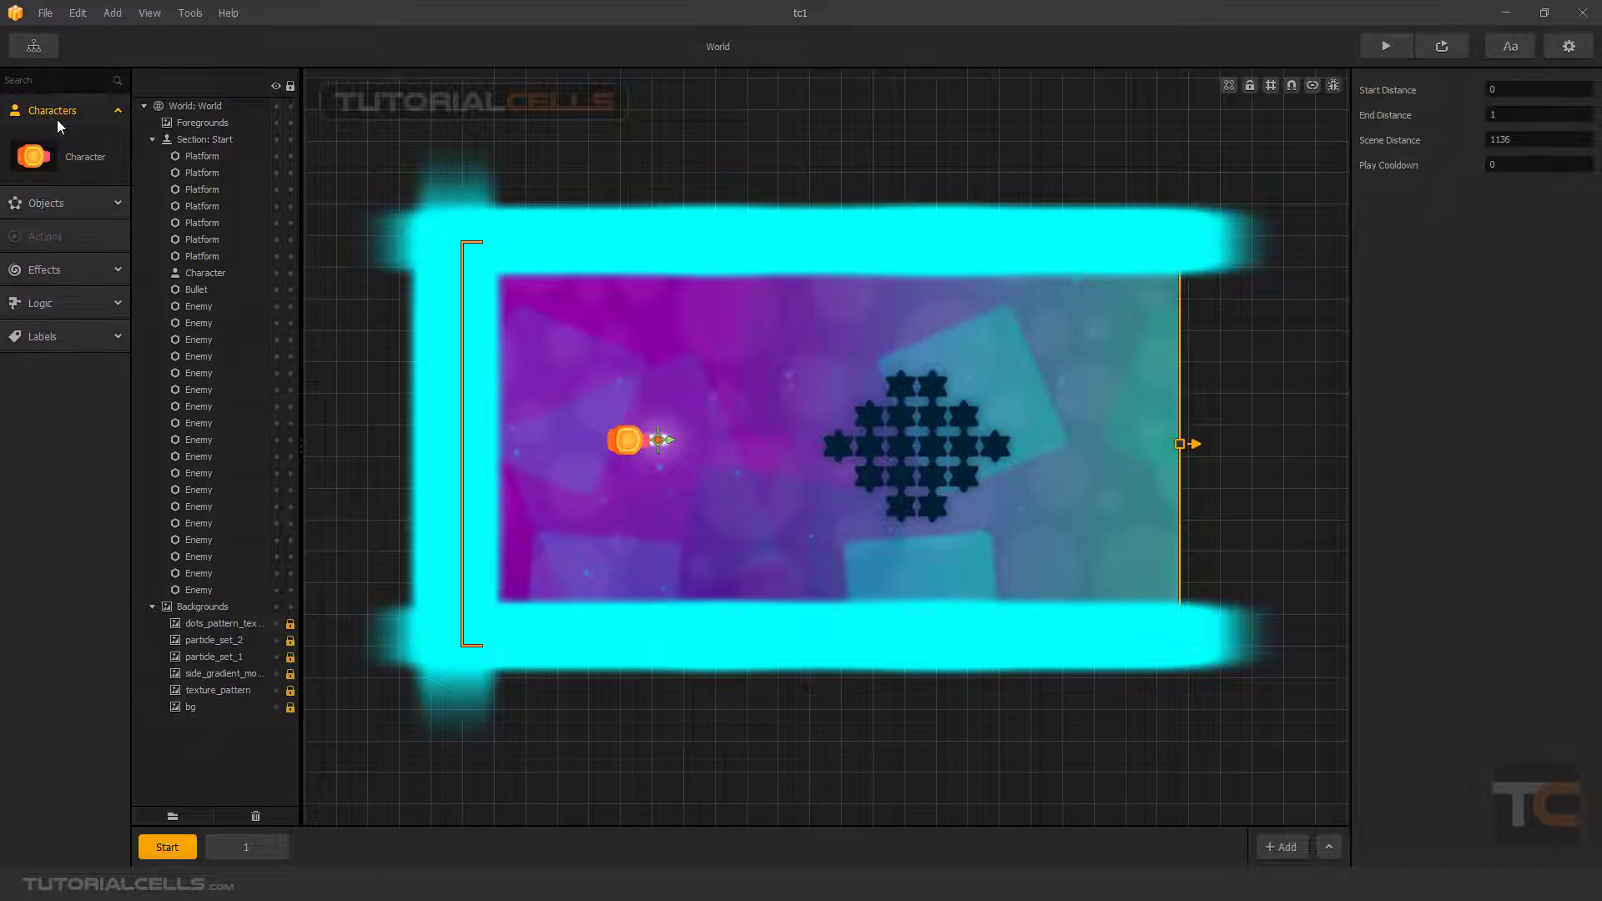
click(89, 167)
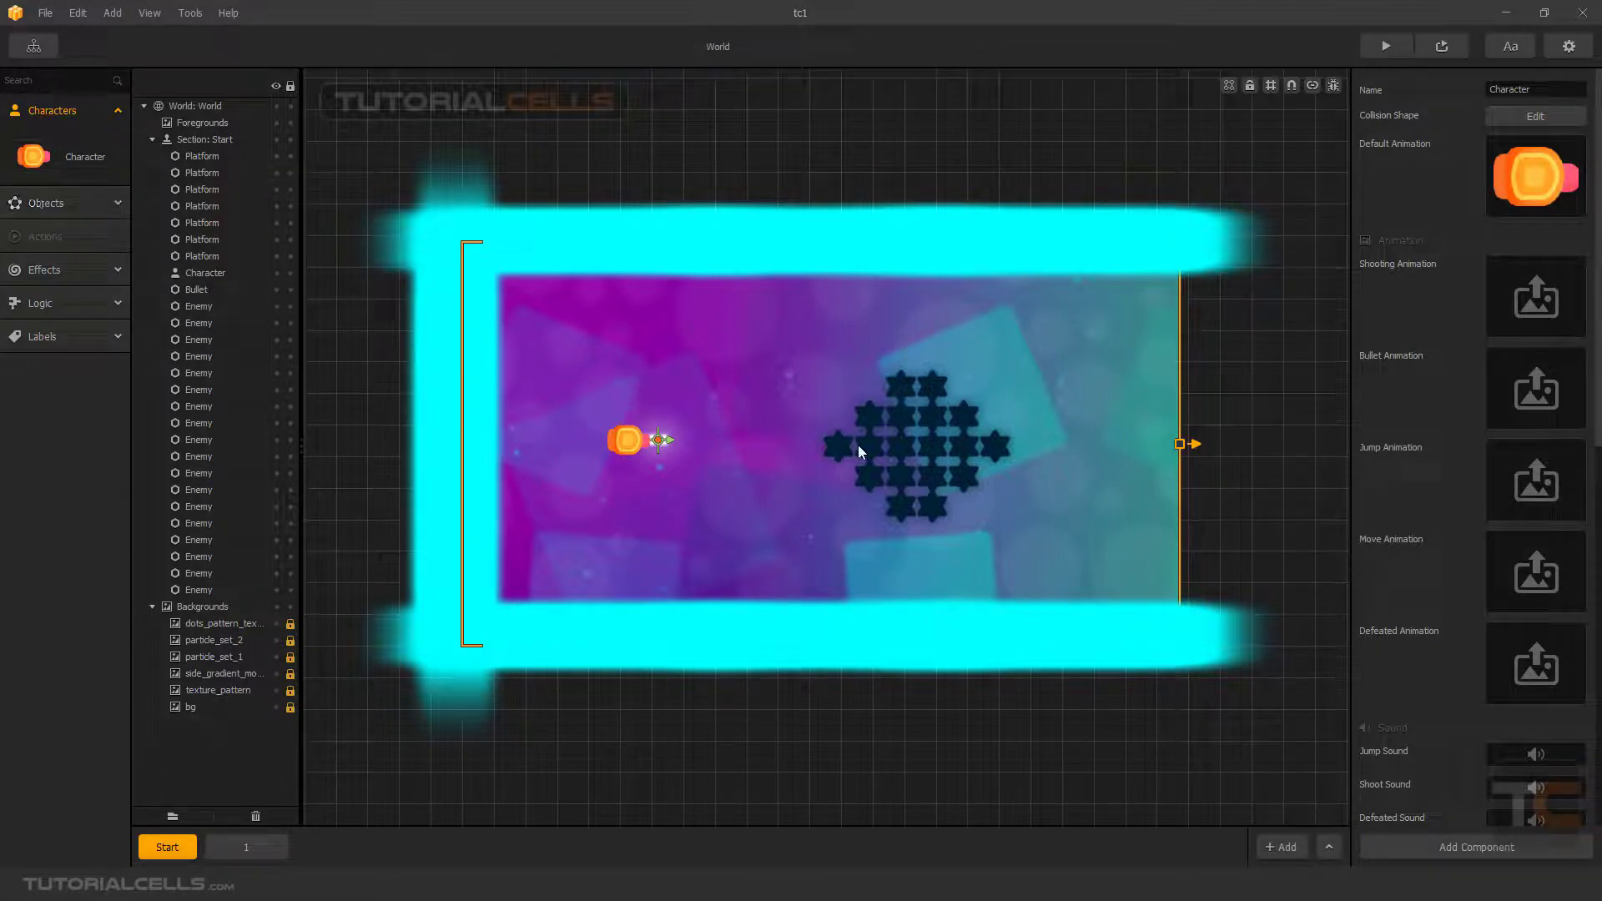
click(873, 425)
click(919, 420)
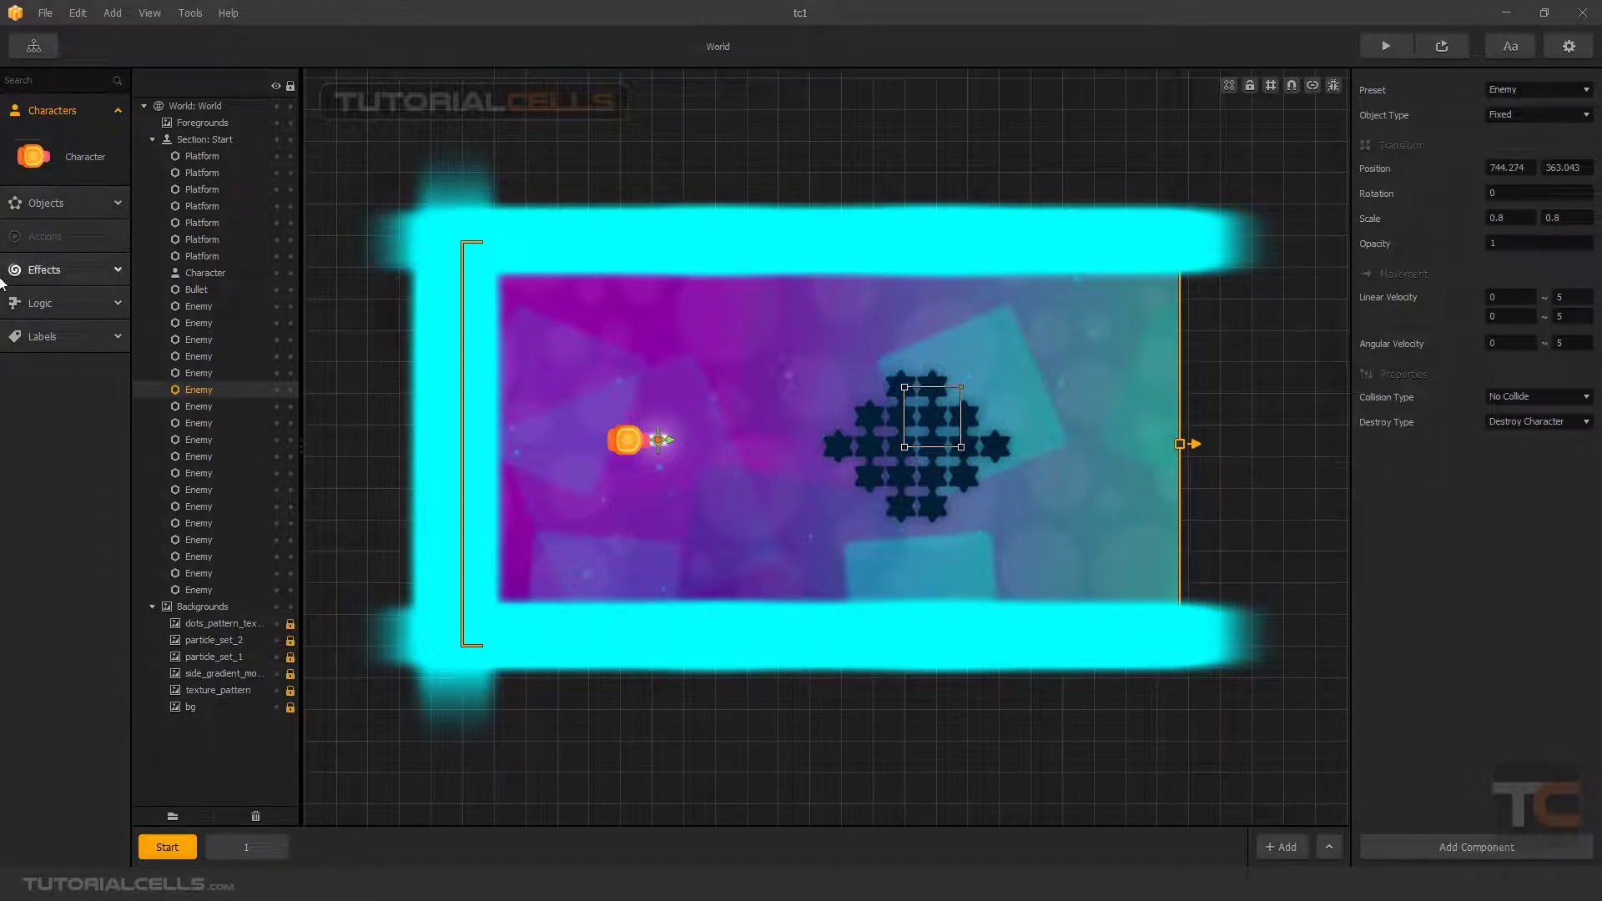
- Show the Platform, Enemy and Bullet objects, select scene pieces, then switch to section 1
click(66, 114)
click(60, 157)
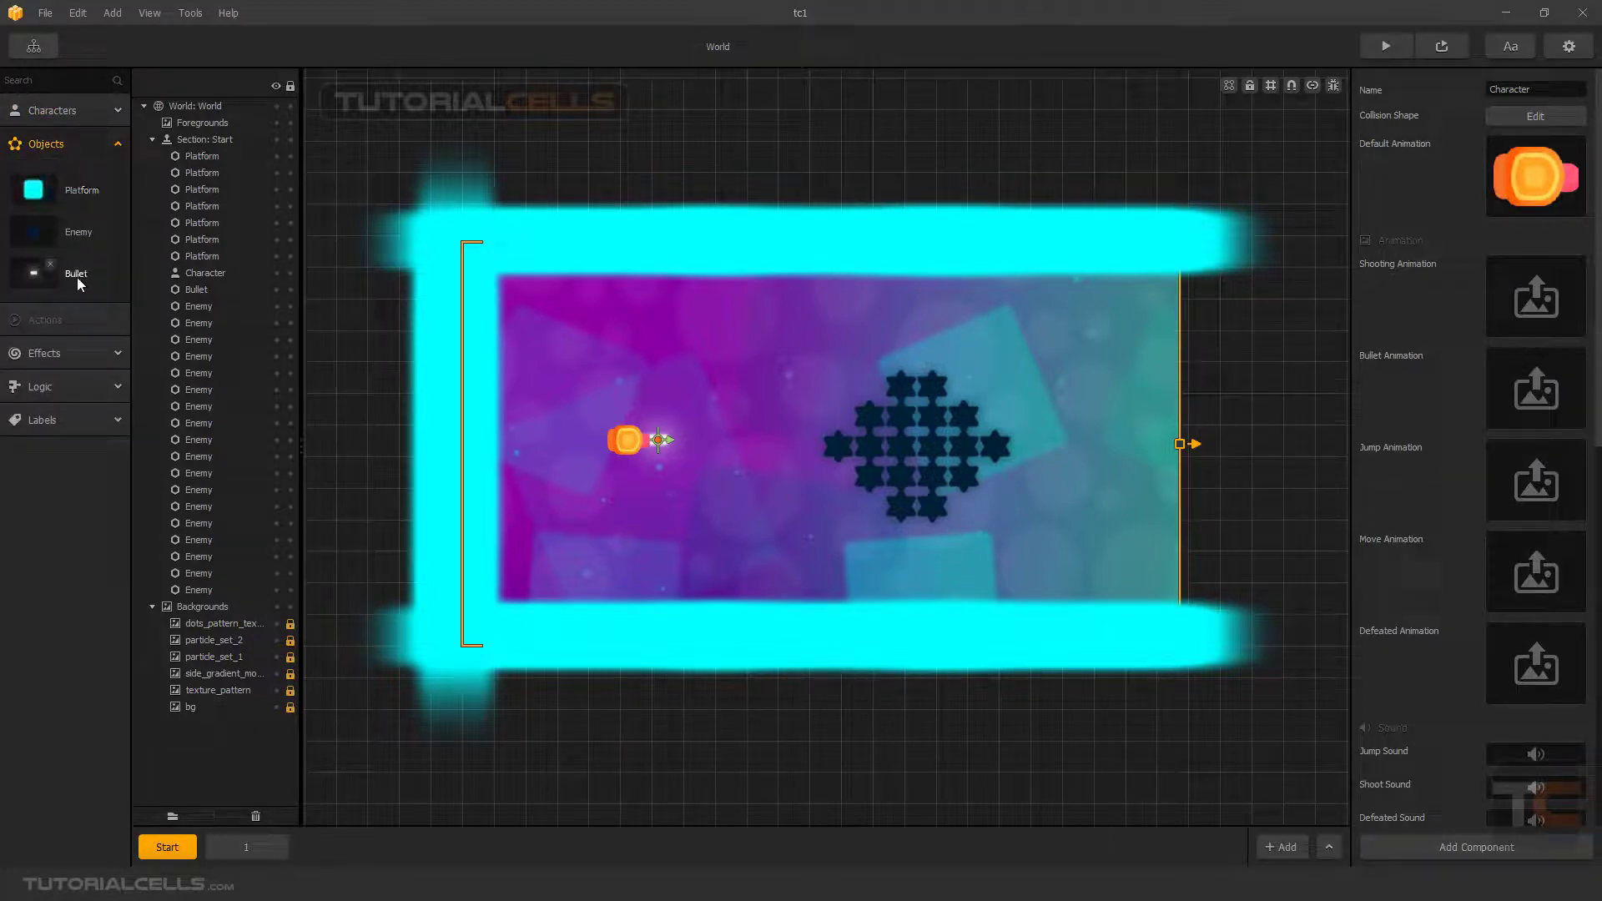
click(834, 454)
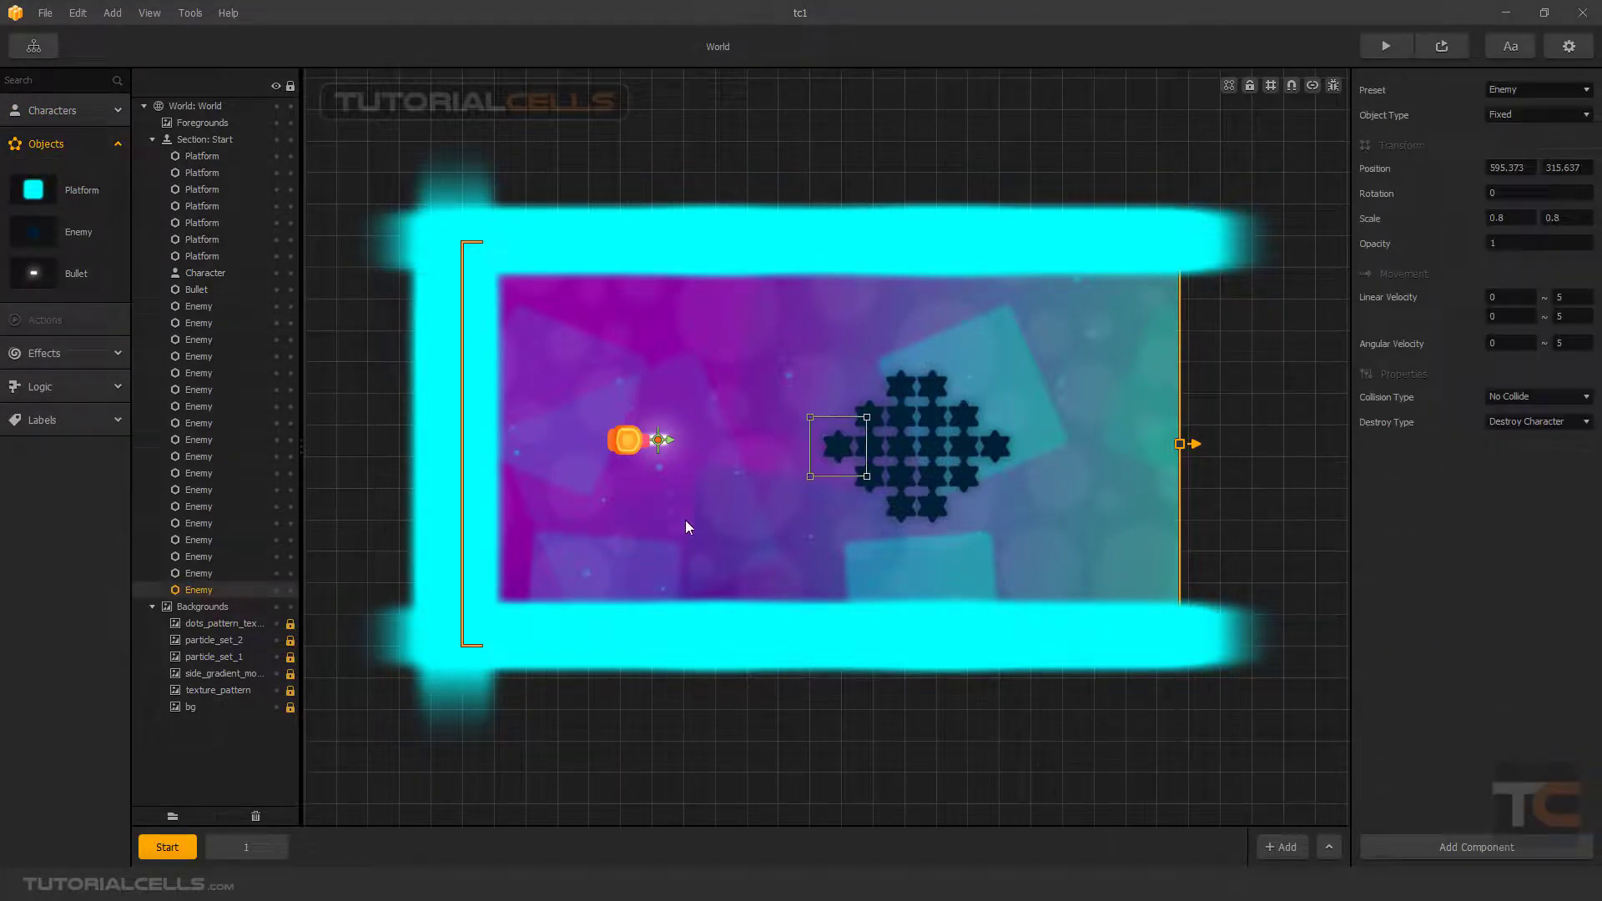
click(673, 551)
click(672, 633)
click(830, 265)
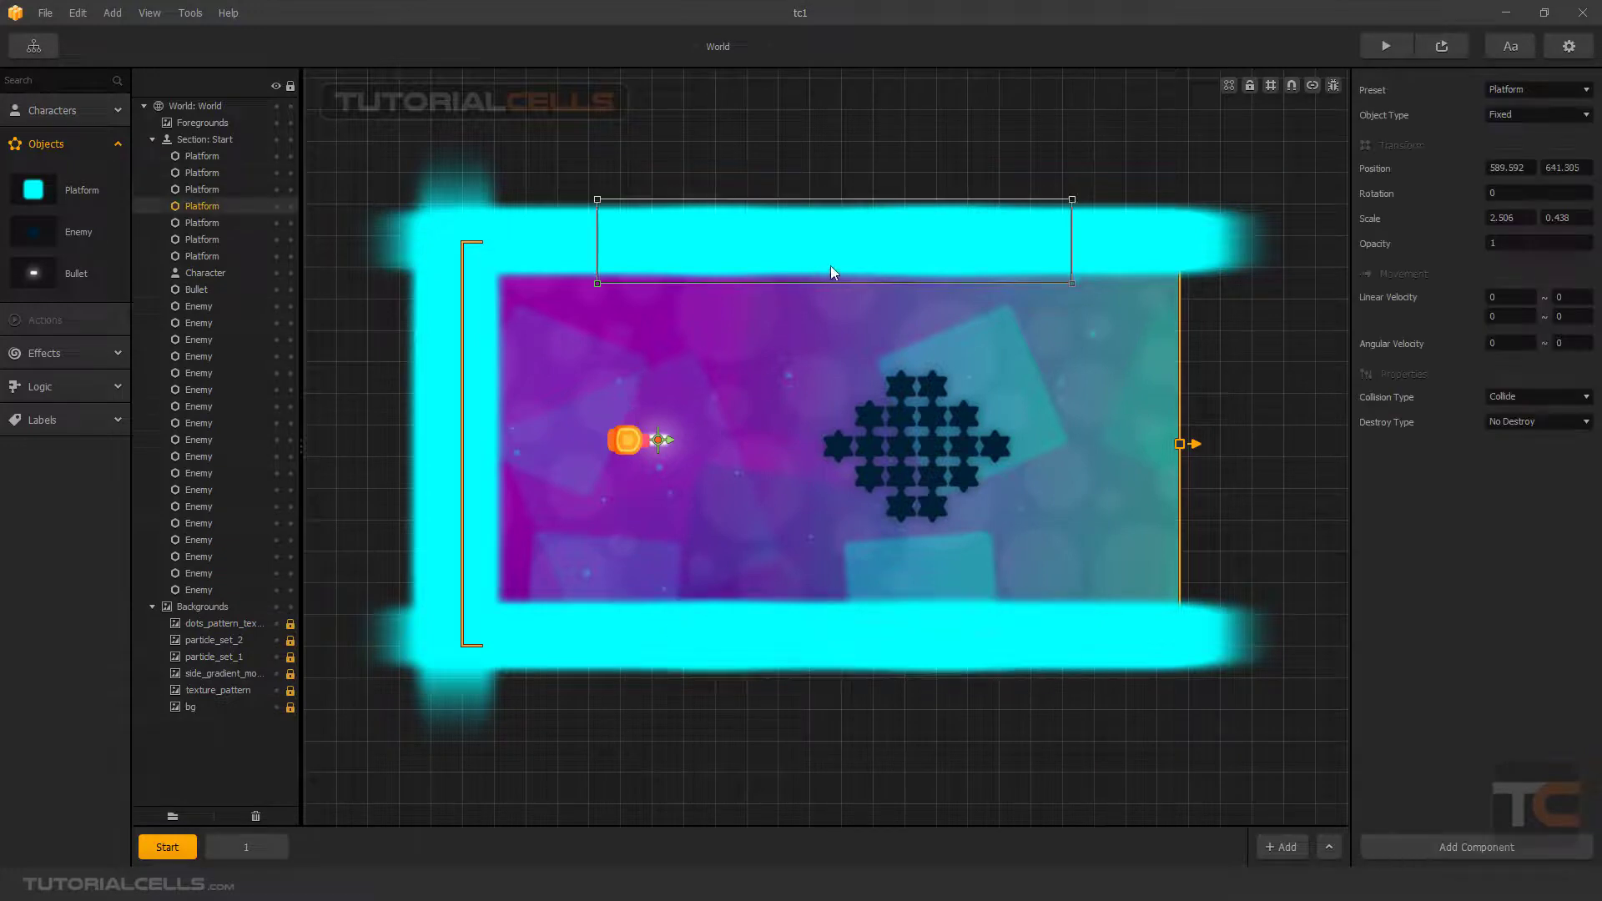
click(1124, 247)
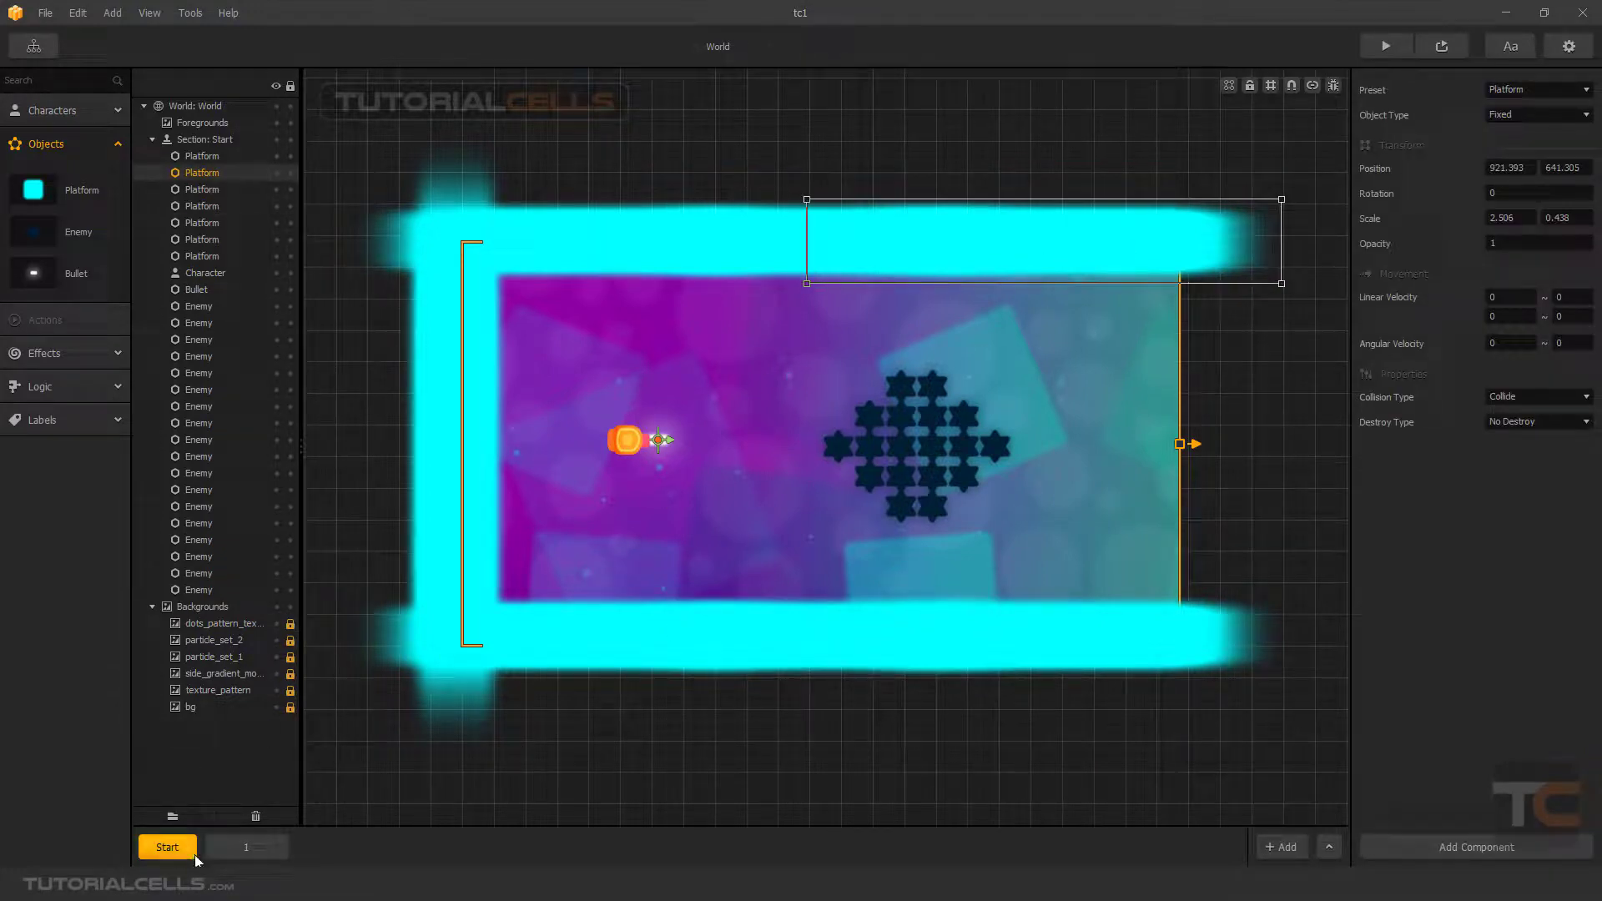
click(242, 851)
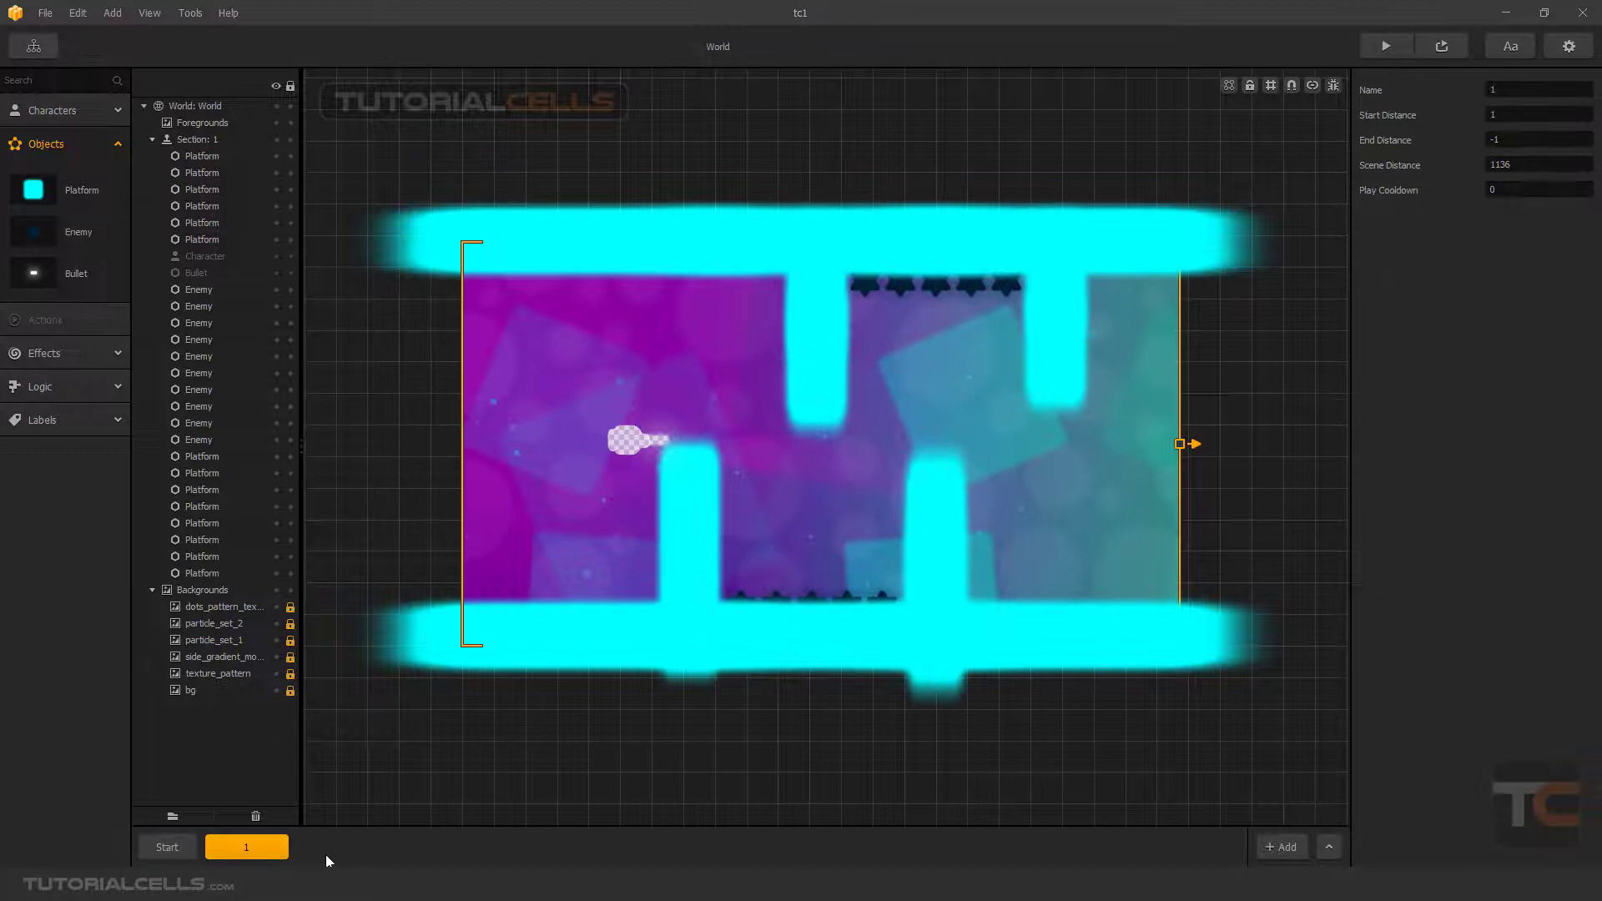
click(1283, 847)
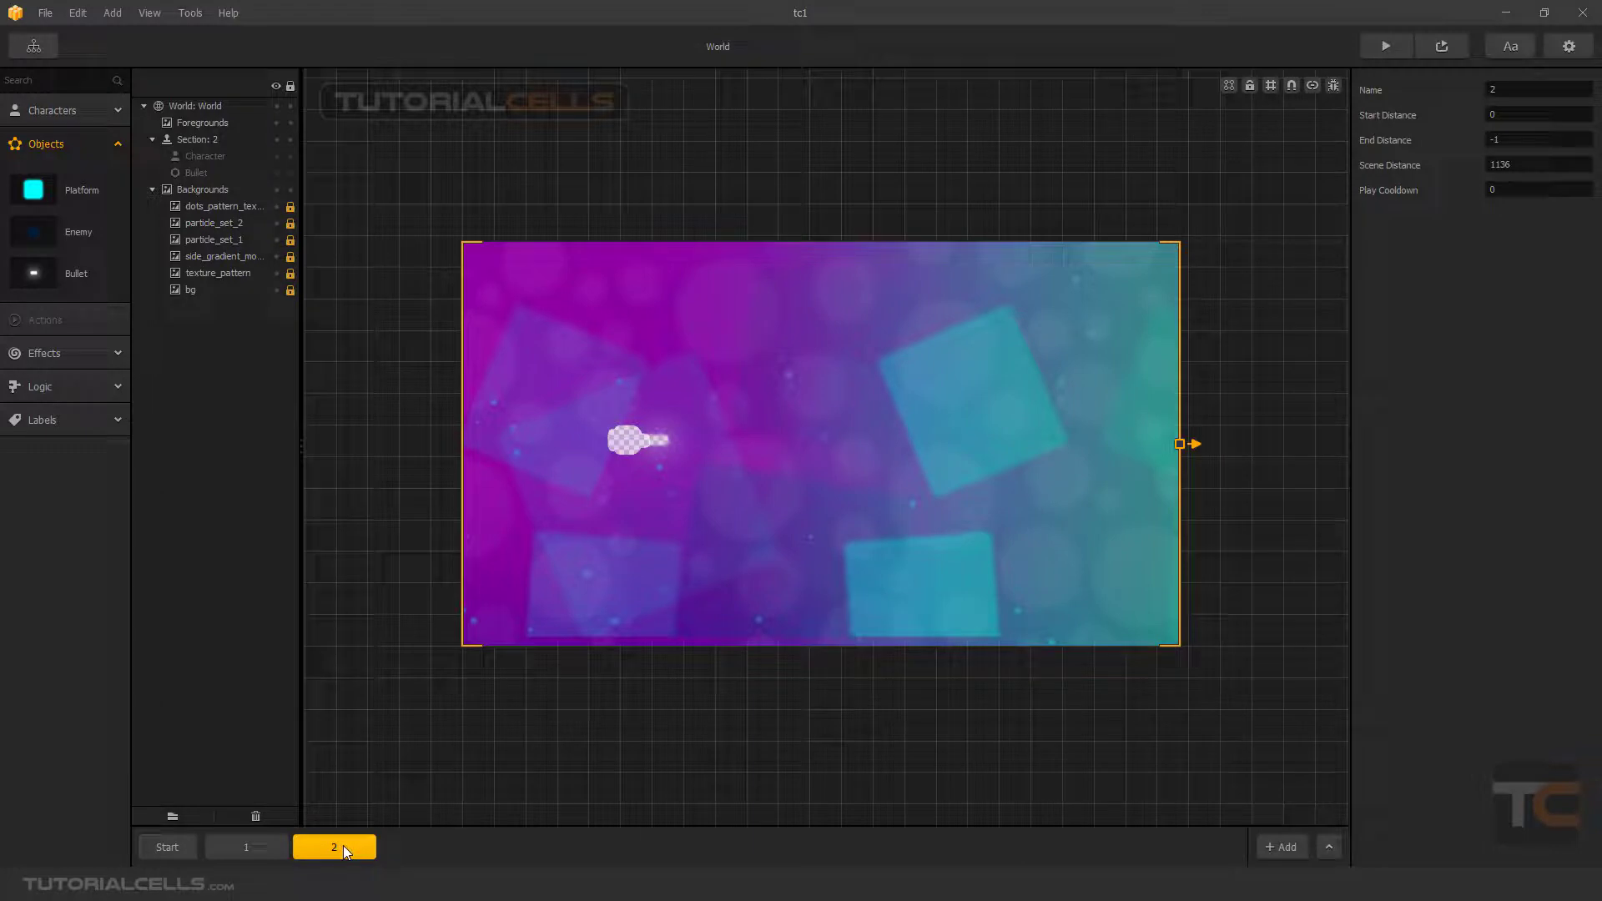
key(Delete)
key(Return)
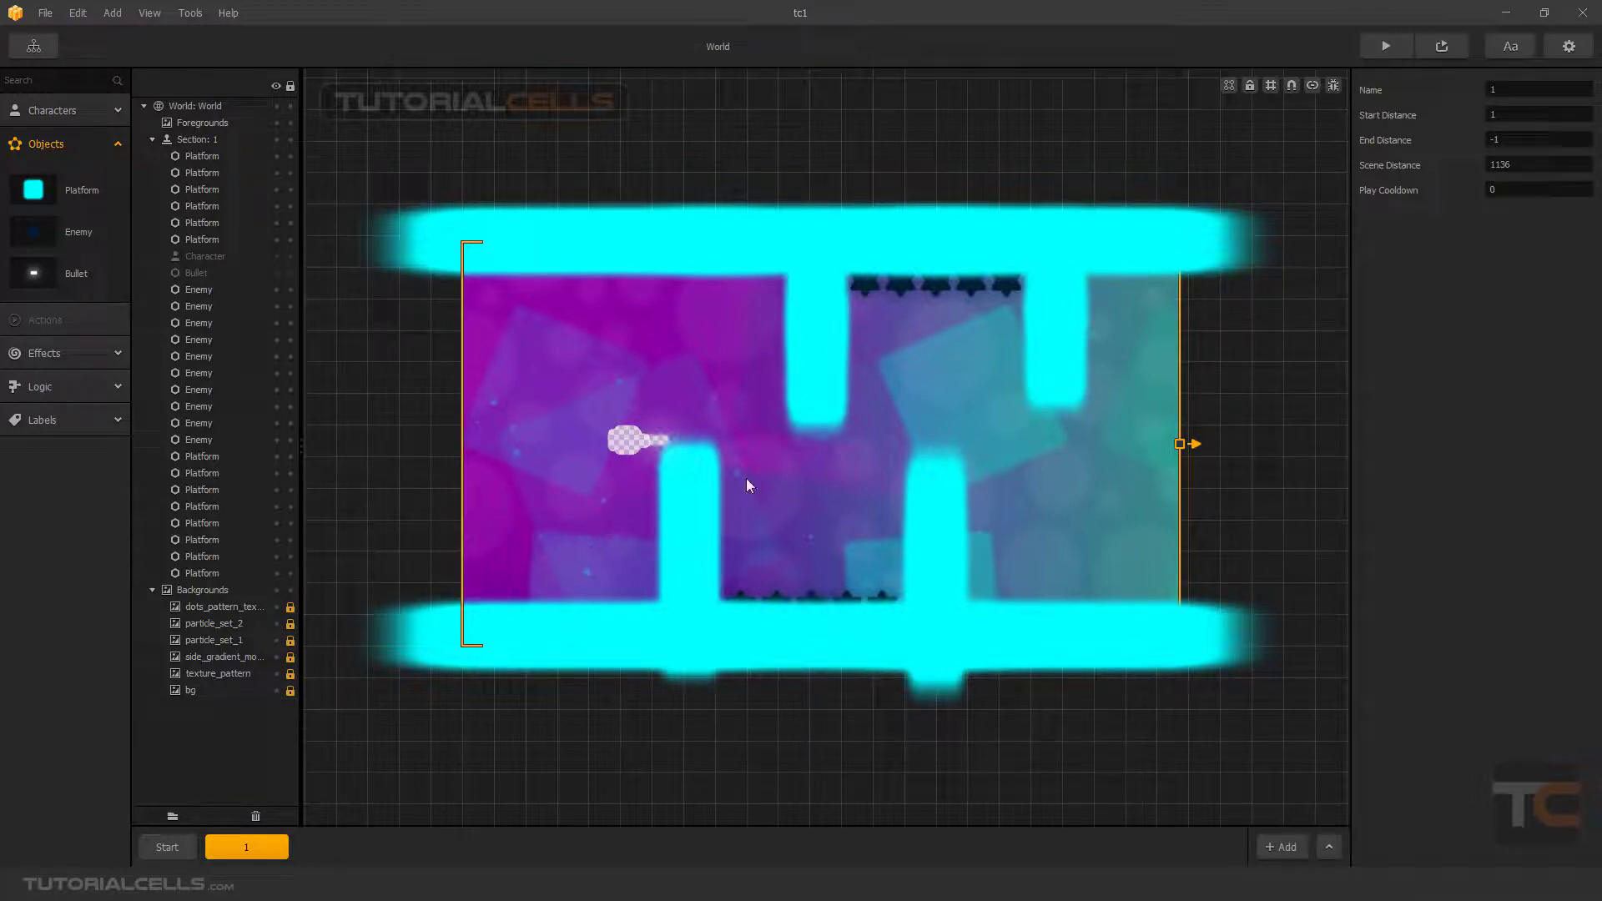
- Open Project Settings and view the Controllers keyboard mappings such as Jump J and Shoot Space
click(1568, 46)
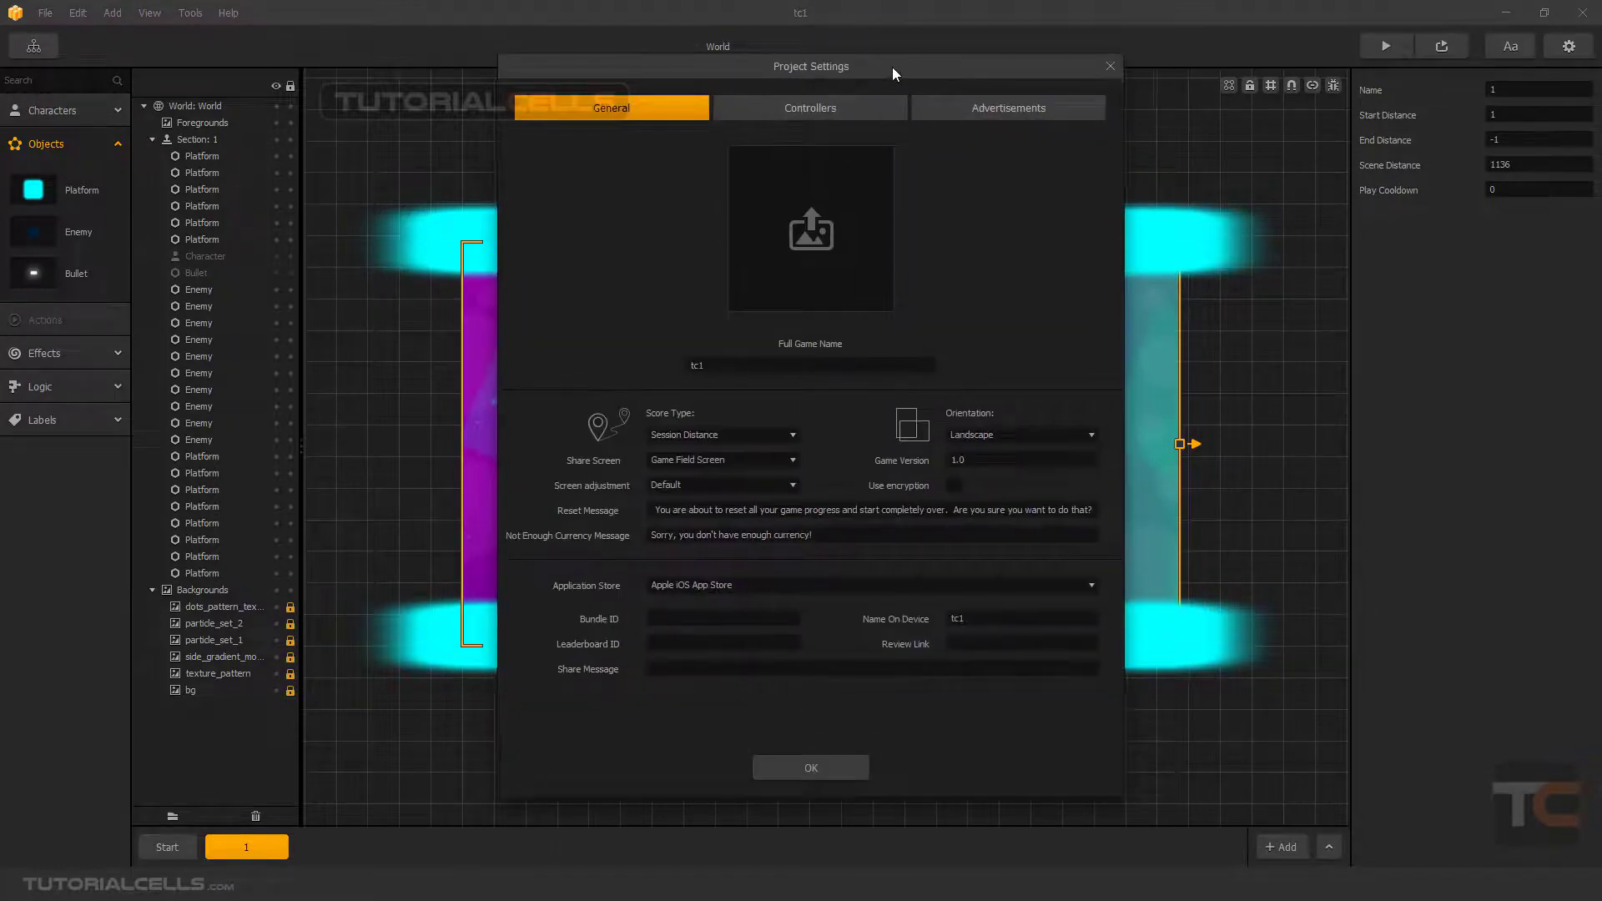
drag(893, 67, 897, 71)
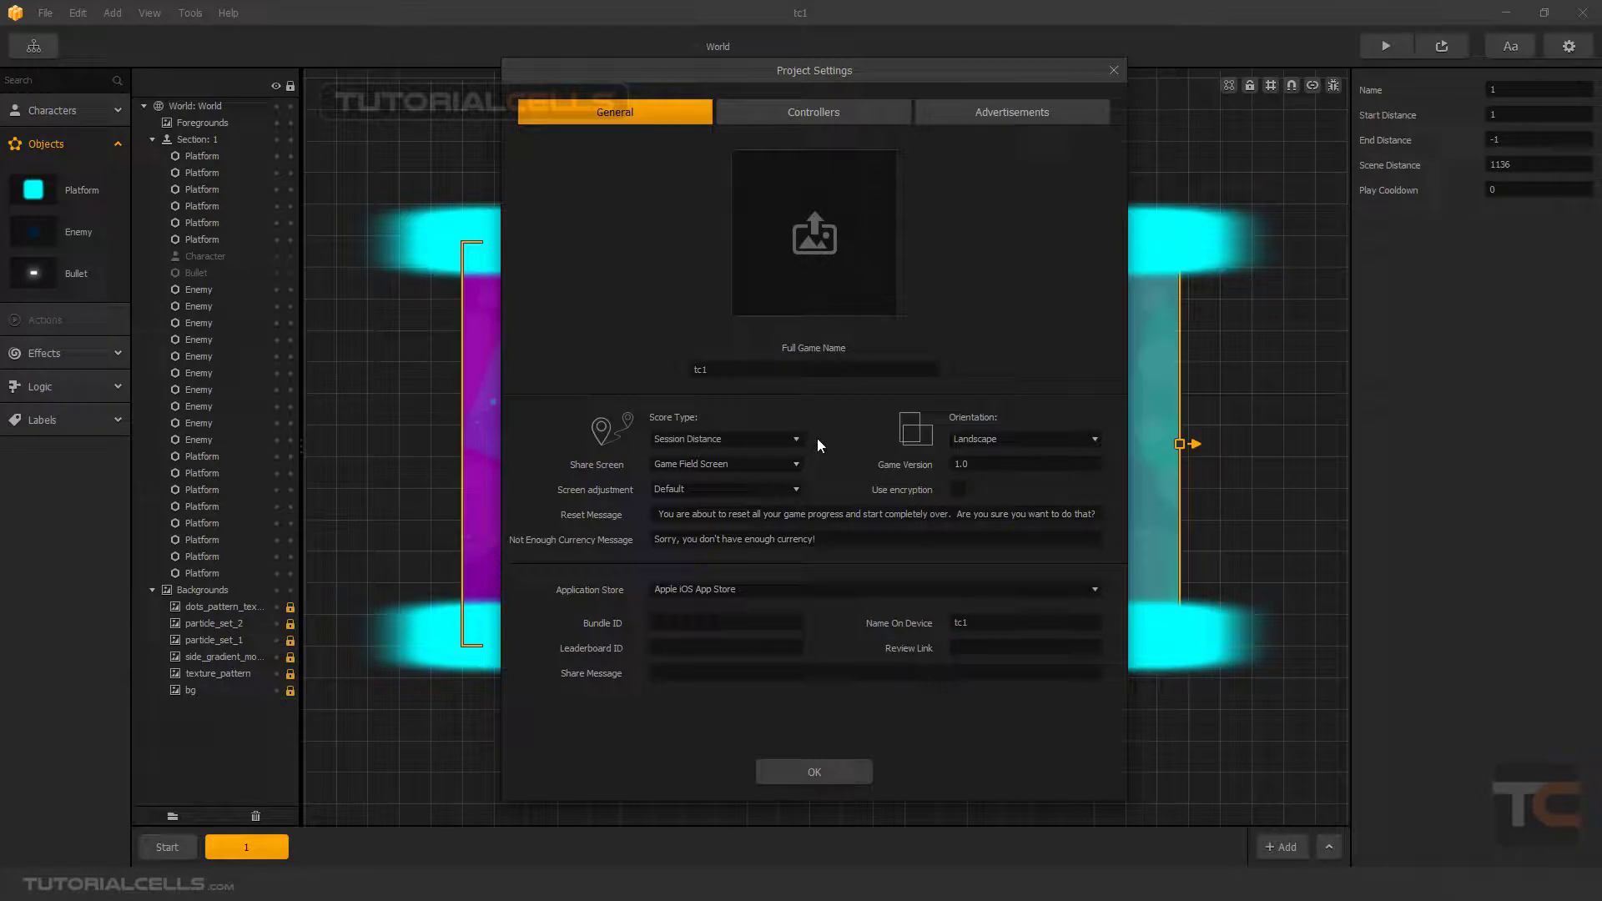
click(789, 117)
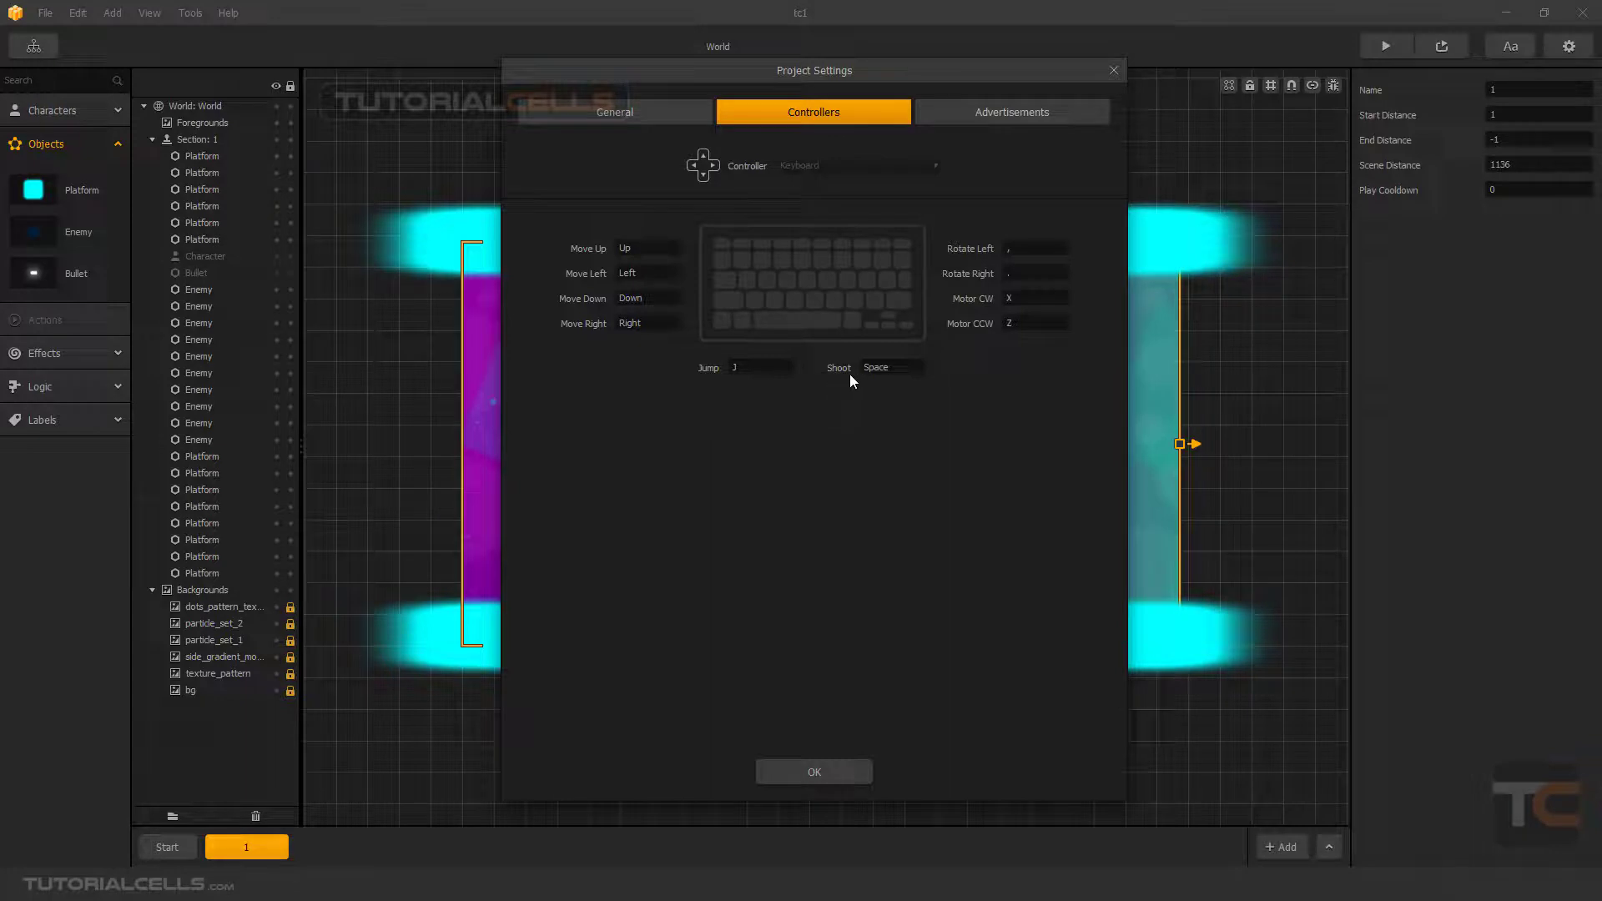
- Inspect the Shoot binding (left as Space) and Advertisements tab, then close Project Settings
click(891, 368)
click(806, 165)
click(956, 114)
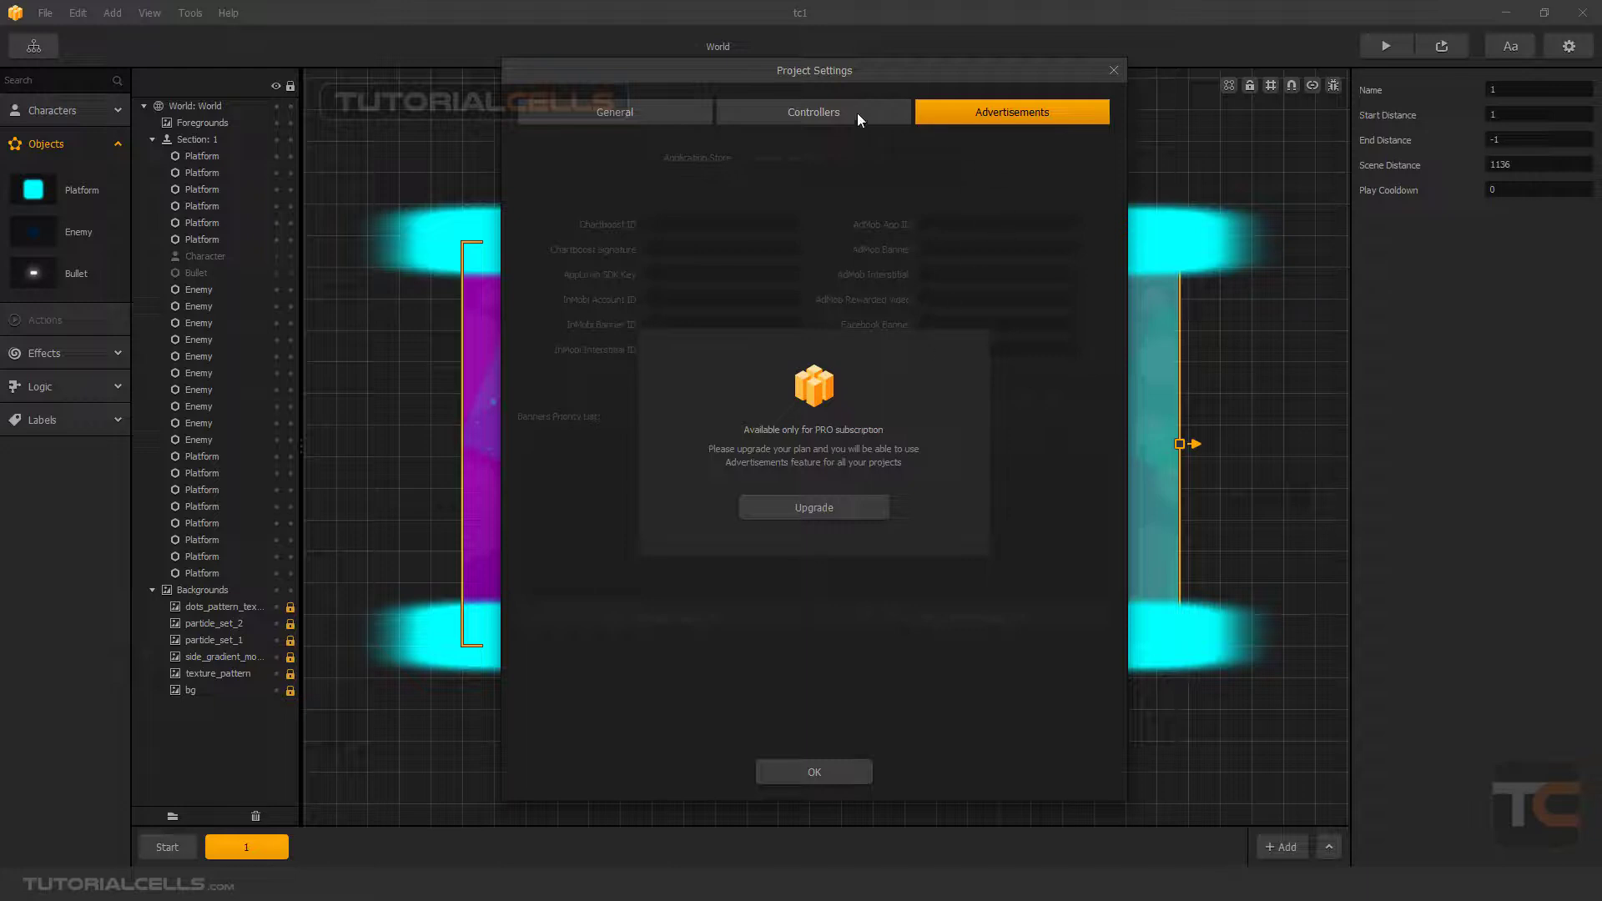
click(806, 117)
click(633, 112)
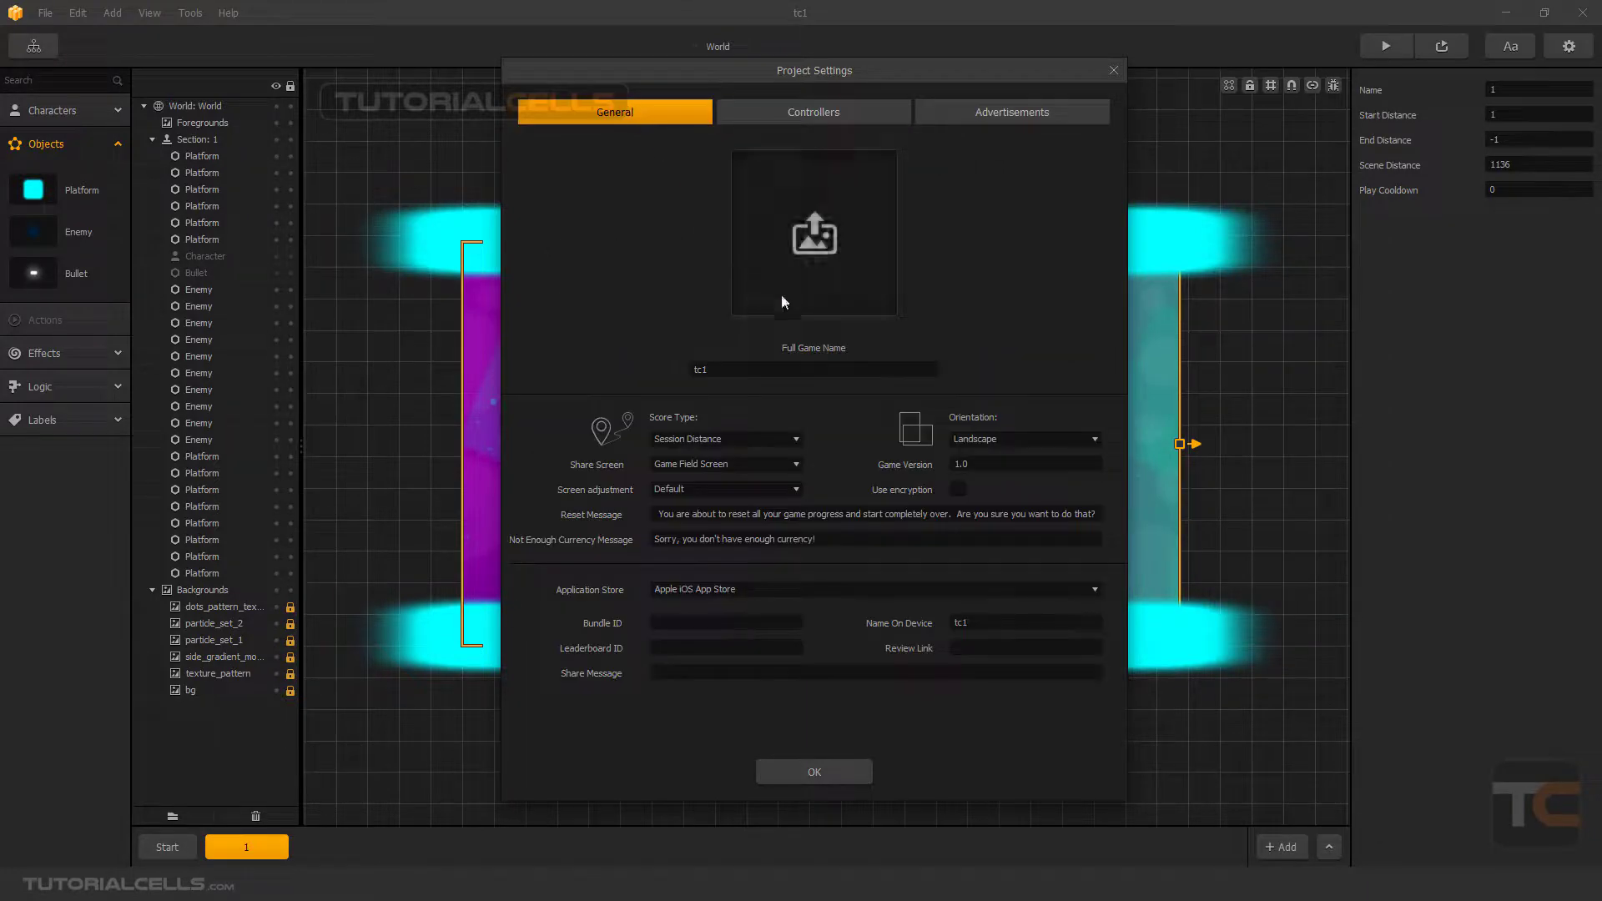
click(1114, 71)
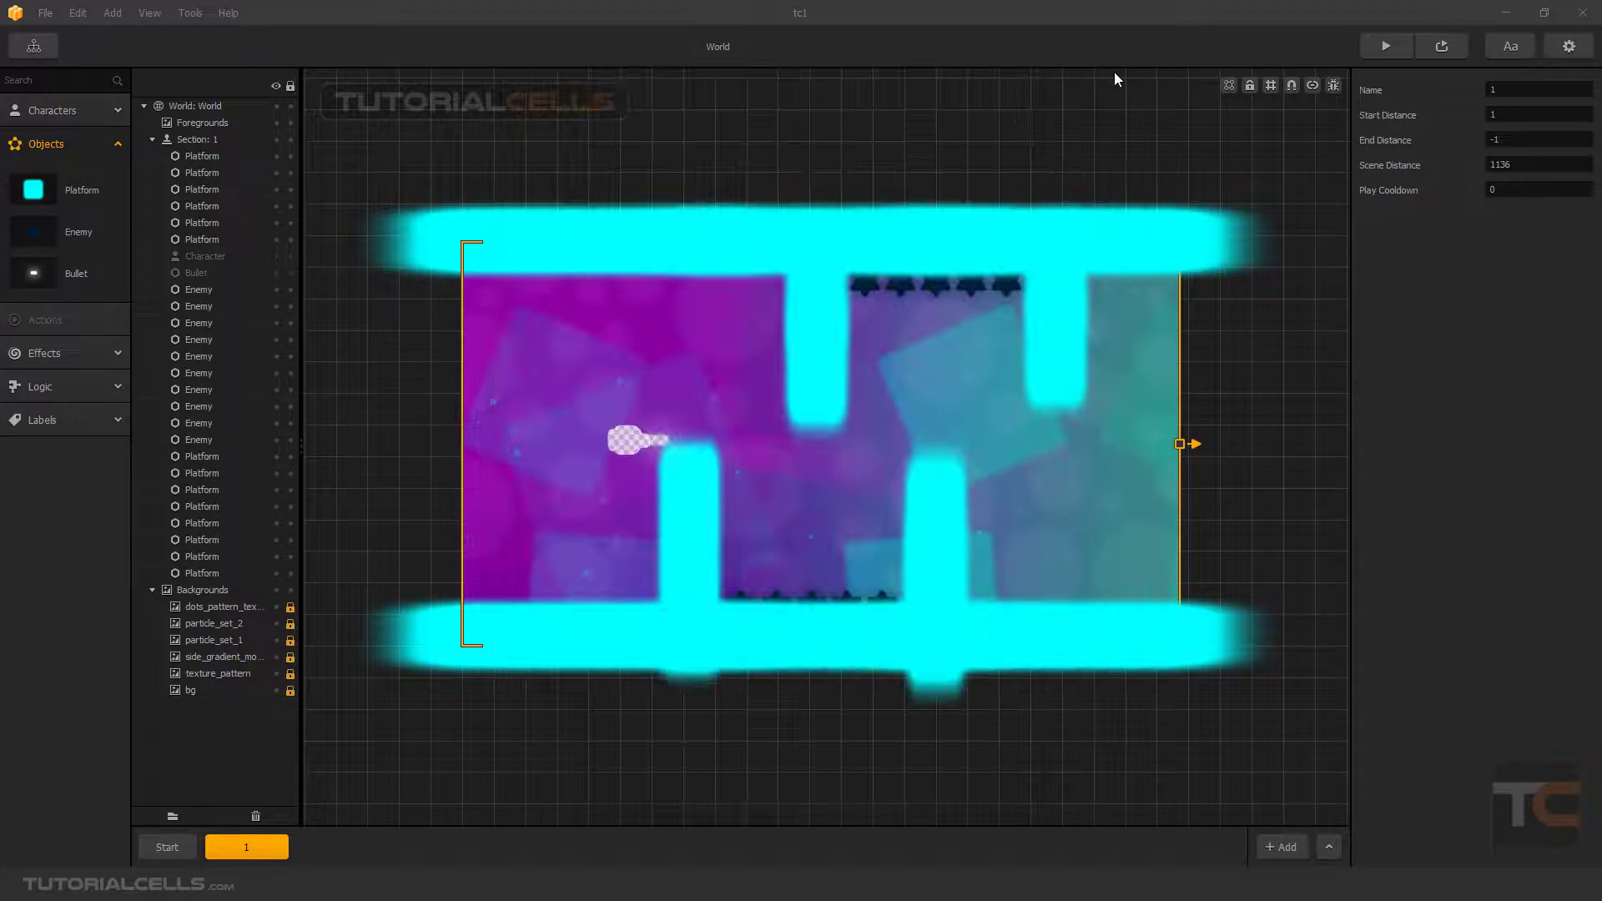
click(1512, 47)
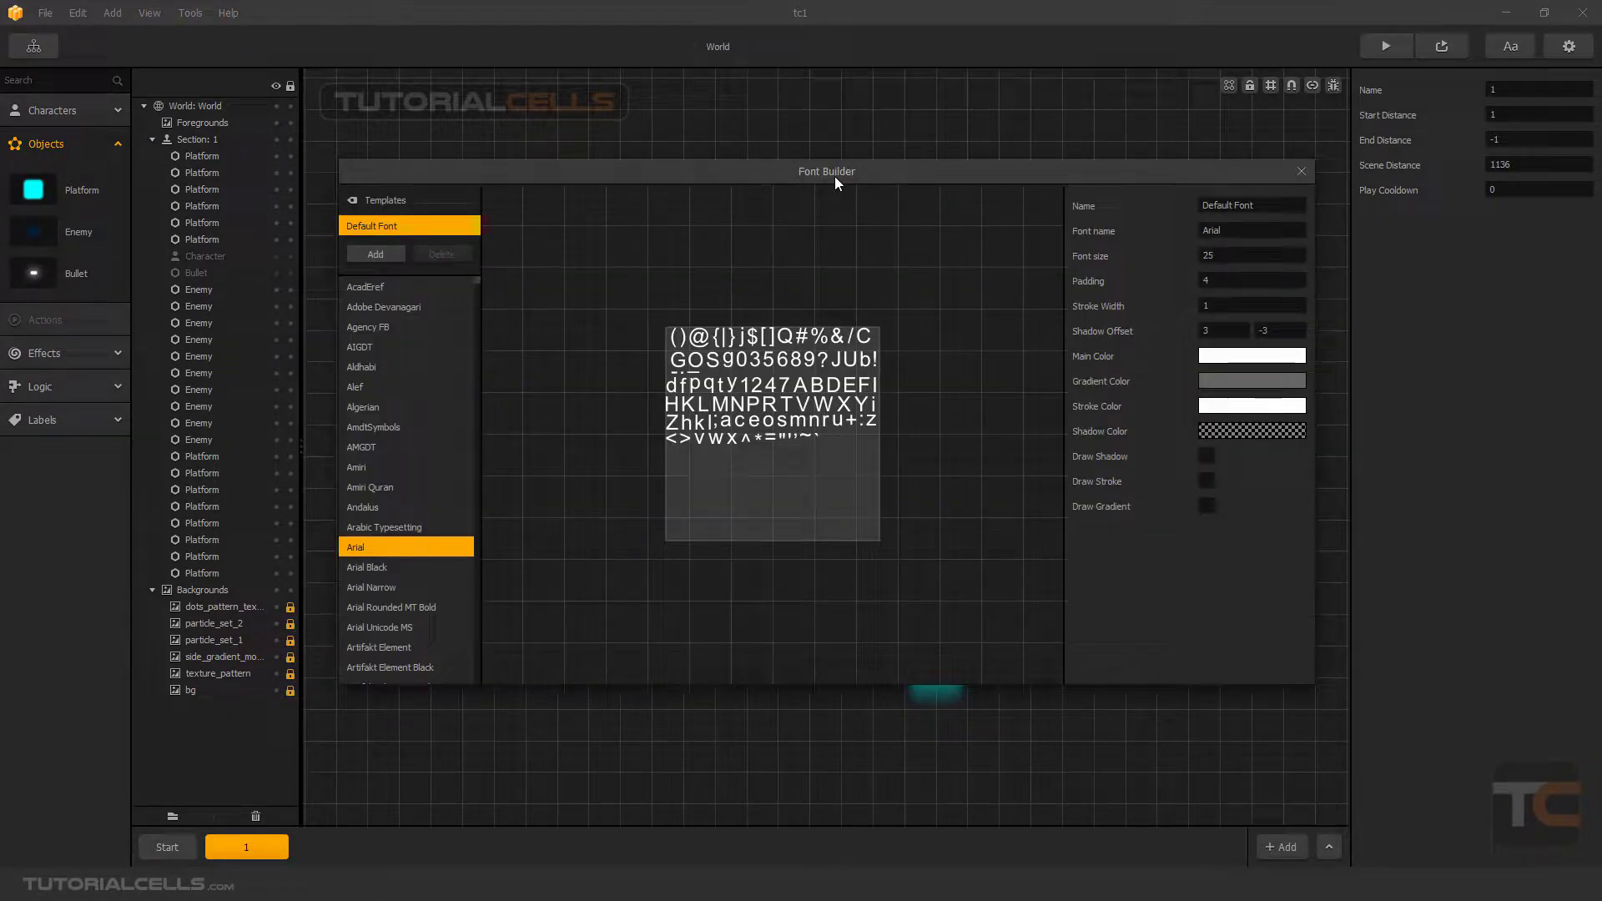
click(1300, 173)
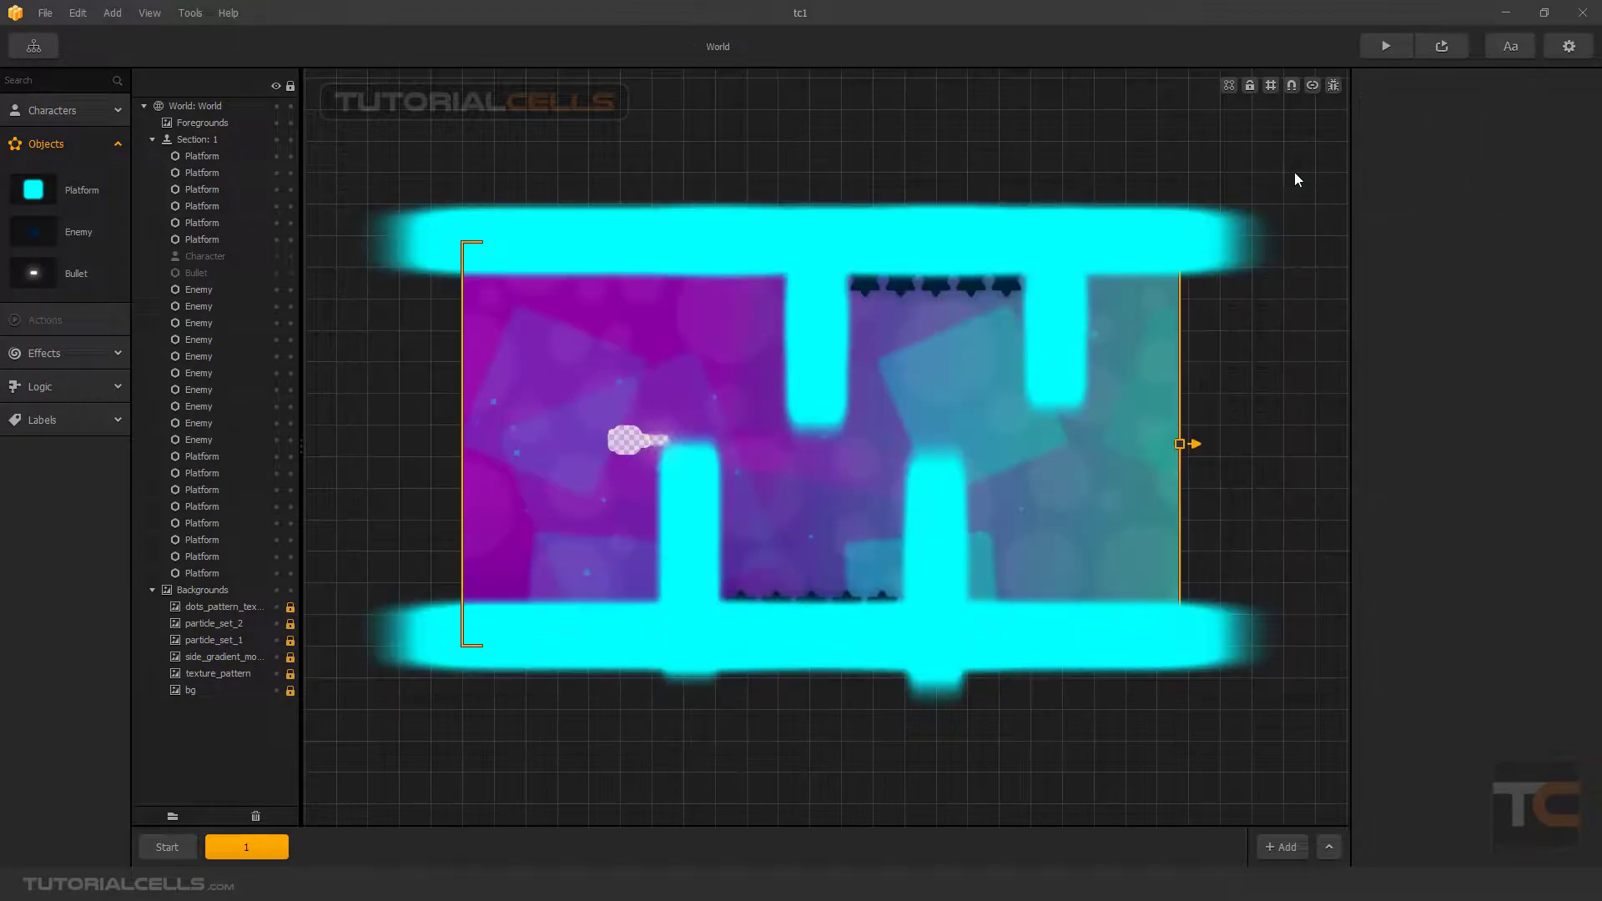
click(59, 149)
click(54, 216)
click(60, 214)
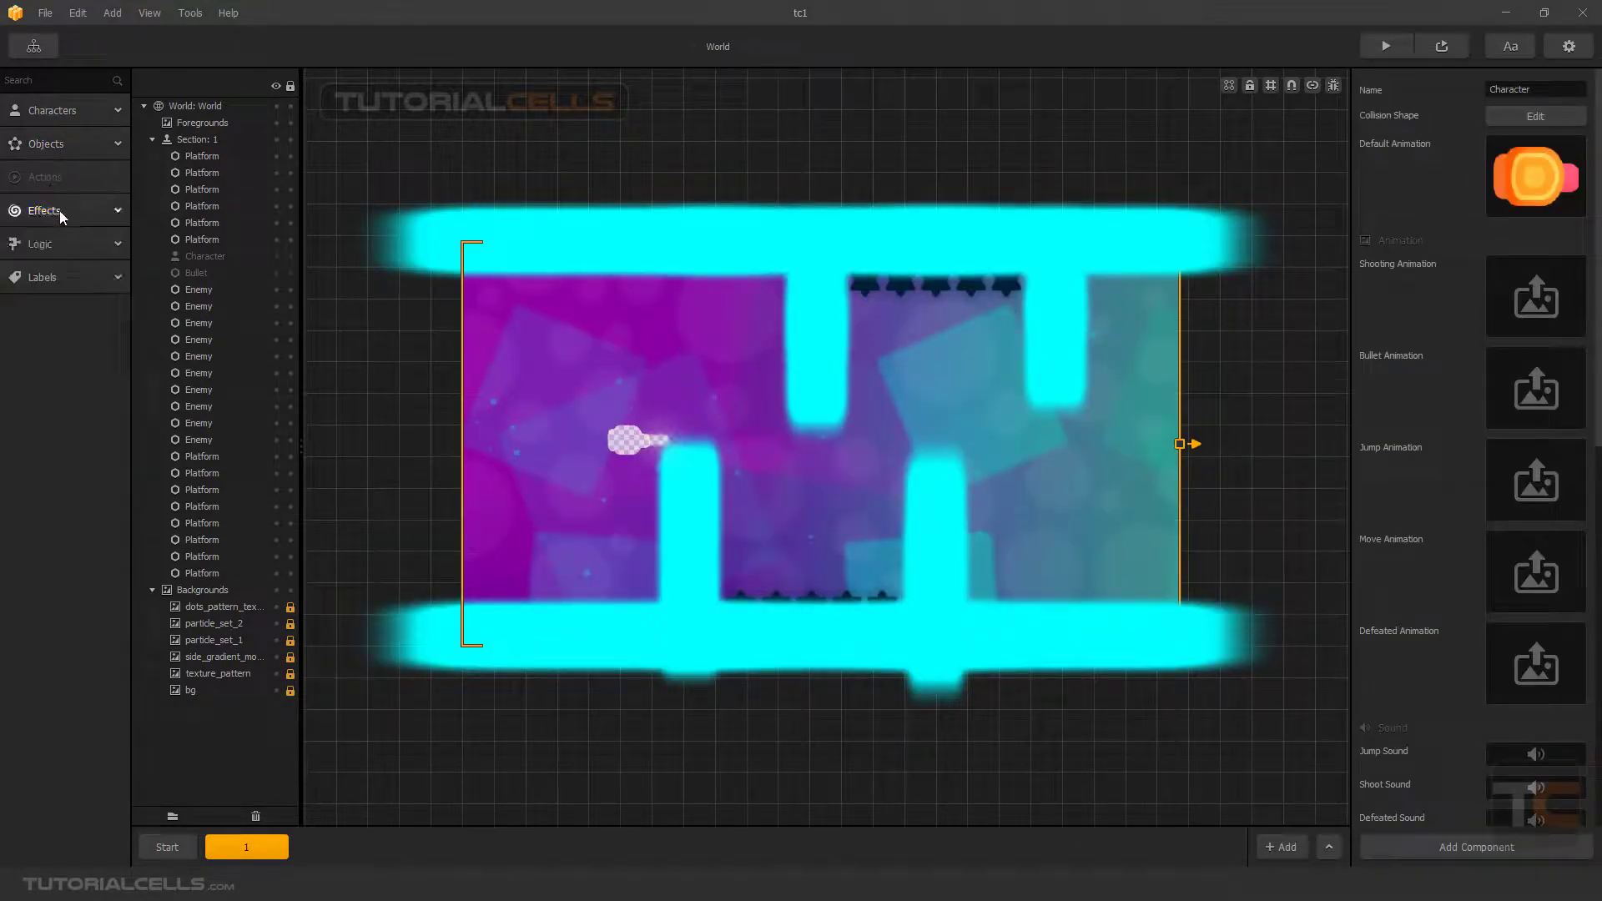
click(60, 213)
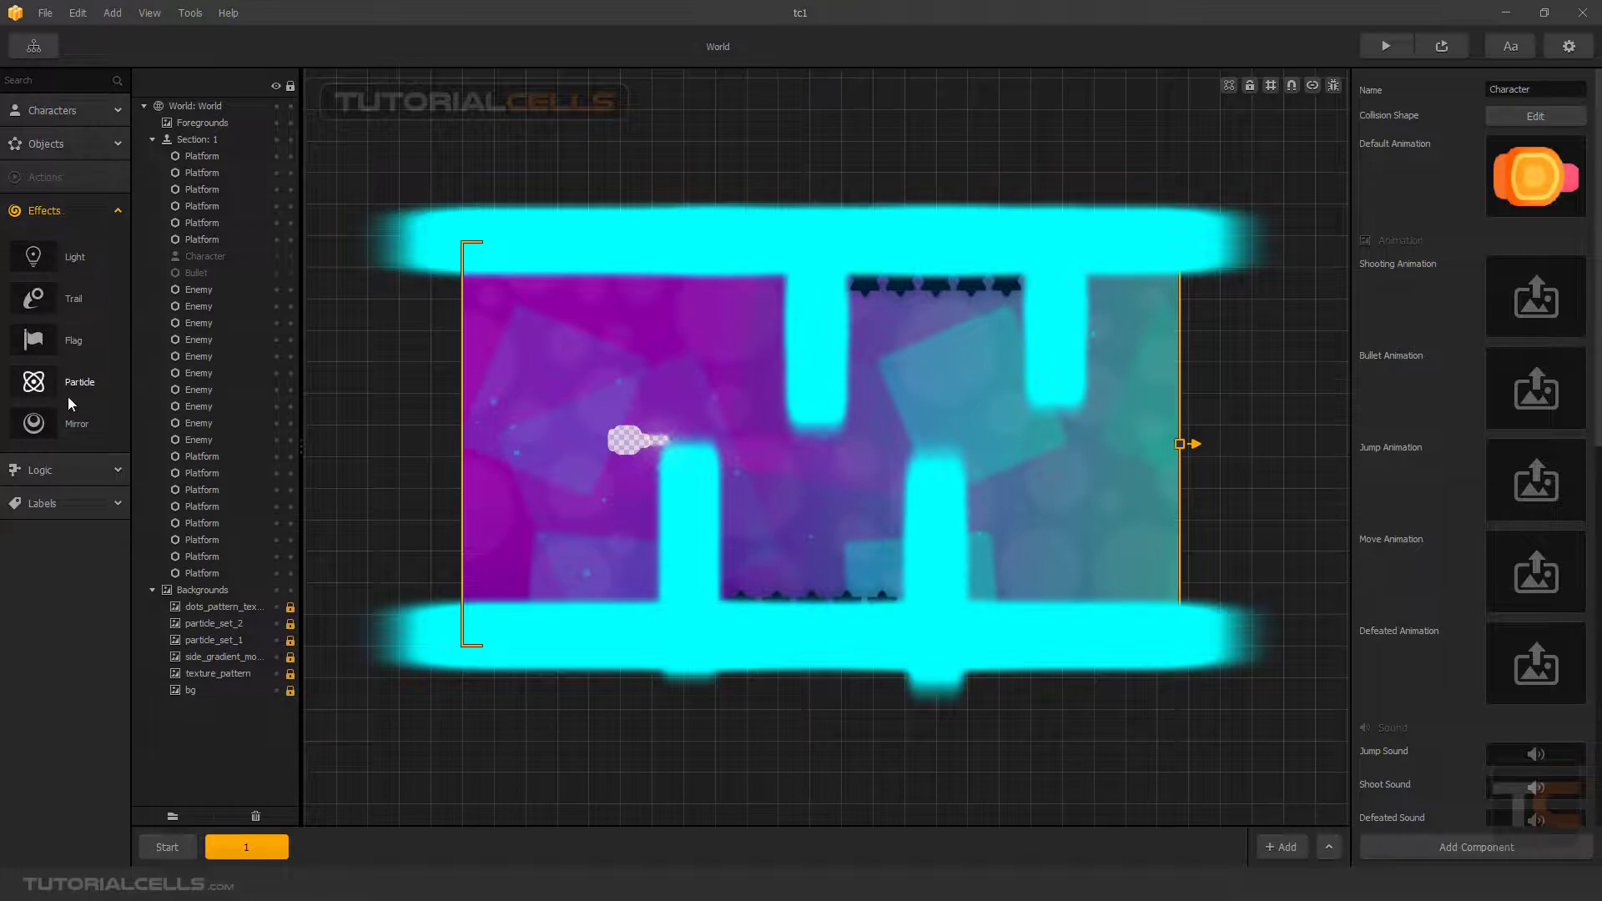
click(64, 211)
click(63, 243)
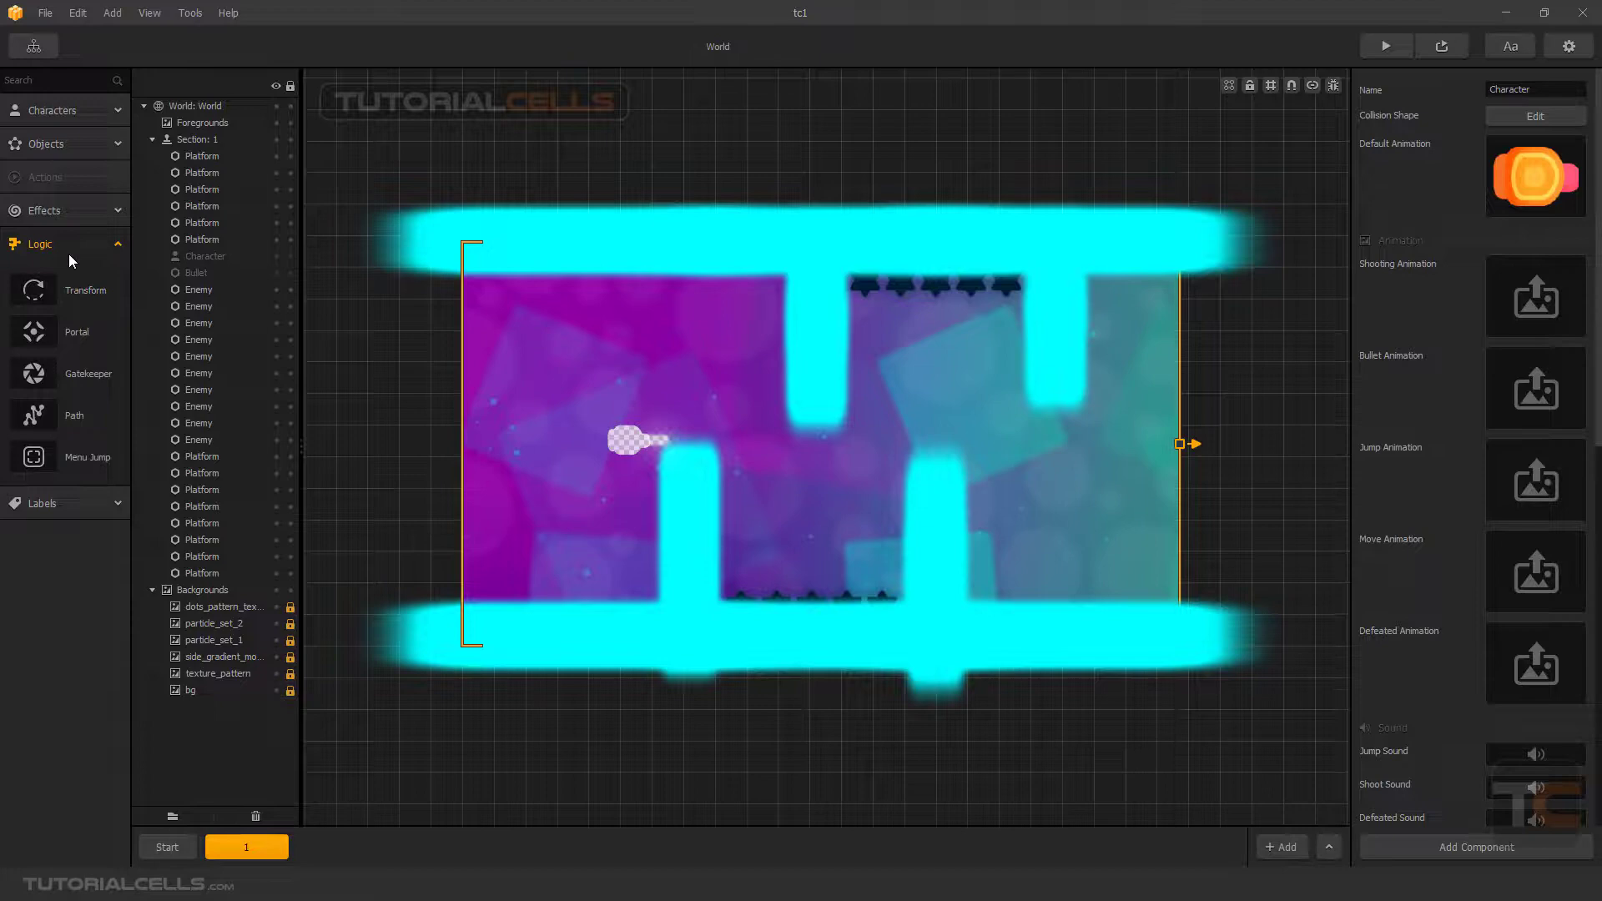
click(68, 255)
click(72, 277)
click(72, 277)
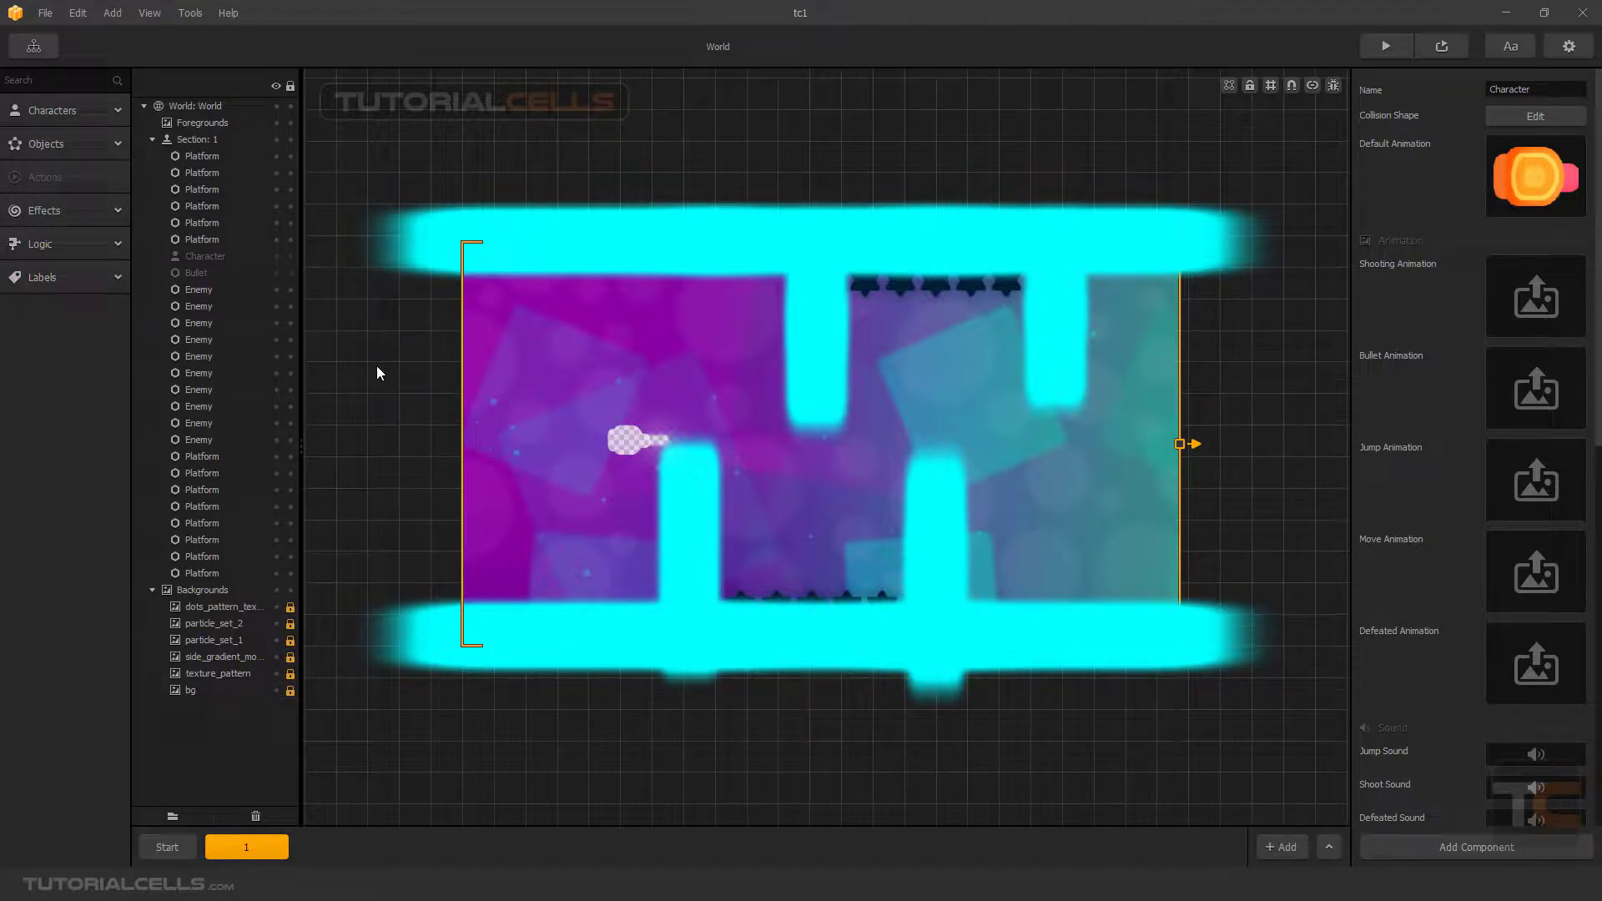
- Open the Game Mind Map, nudge Start right and place Coin Shop above Main Menu UI
click(33, 48)
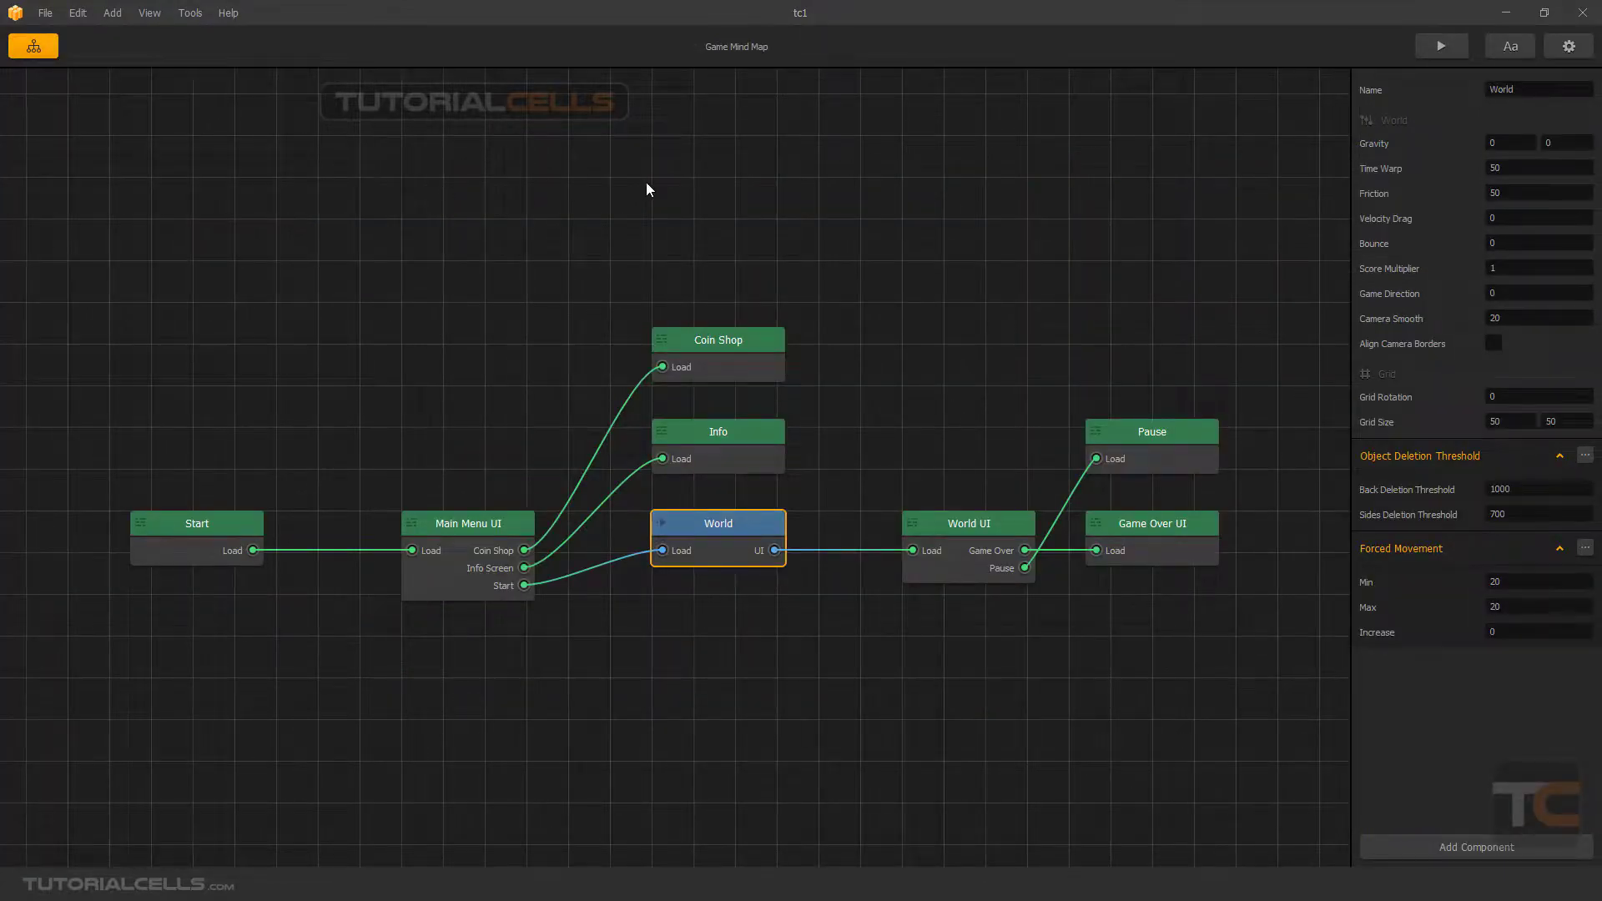
drag(240, 528, 267, 534)
click(473, 527)
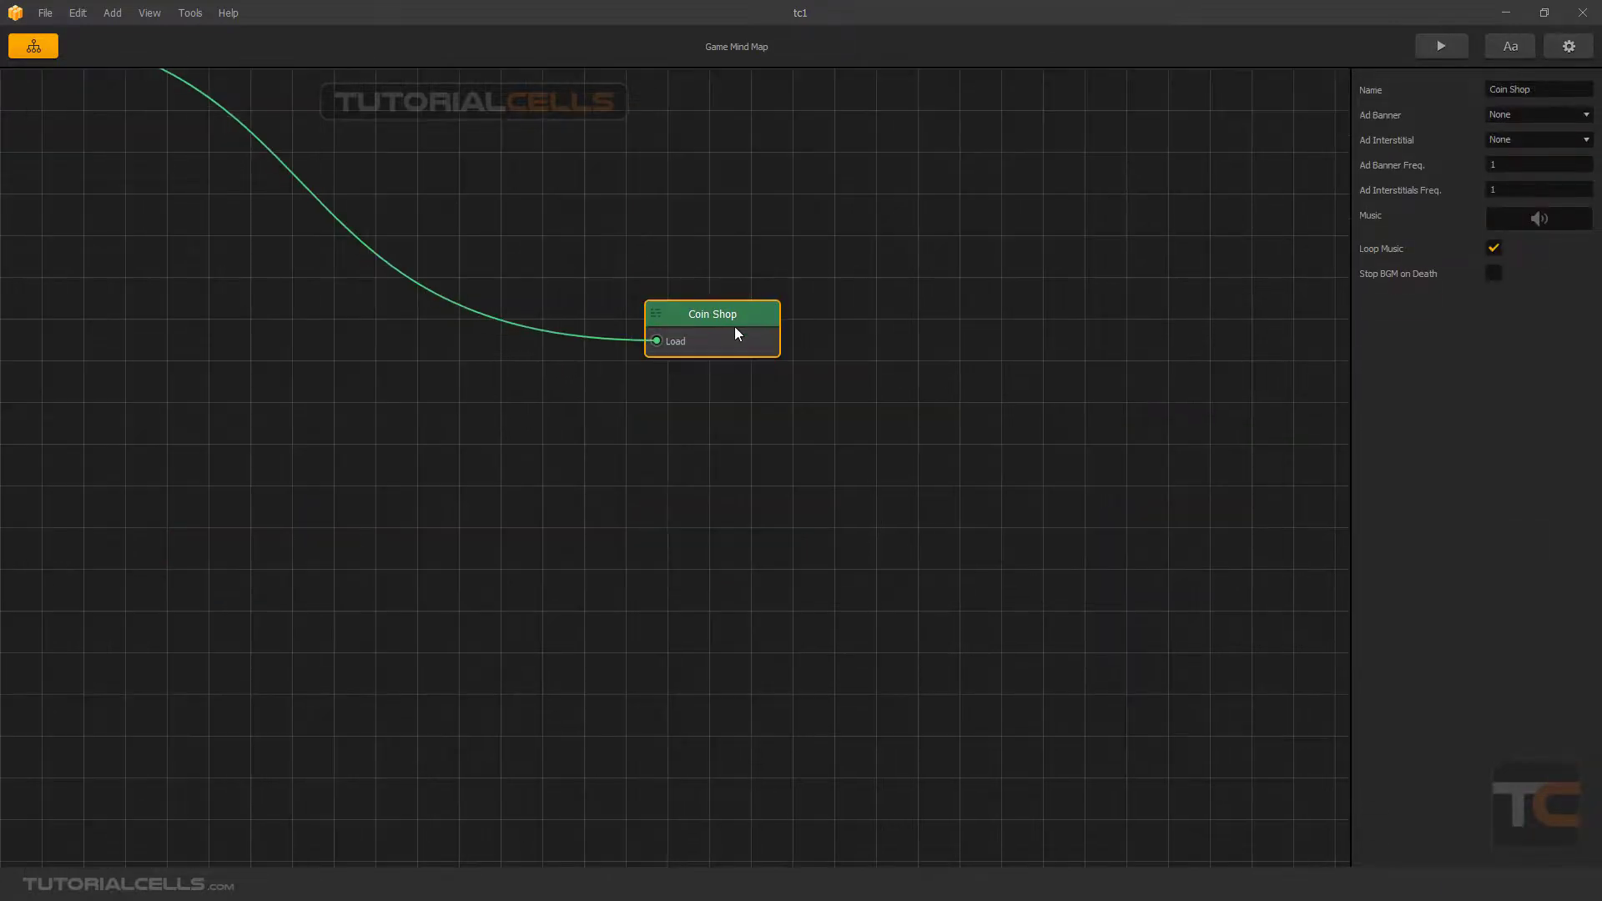
scroll(711, 351, down, 3)
scroll(713, 358, down, 2)
middle_drag(615, 326, 829, 452)
drag(901, 475, 610, 226)
- Move the Pause node below Game Over UI and nudge Start and Main Menu UI up-left
scroll(614, 263, up, 4)
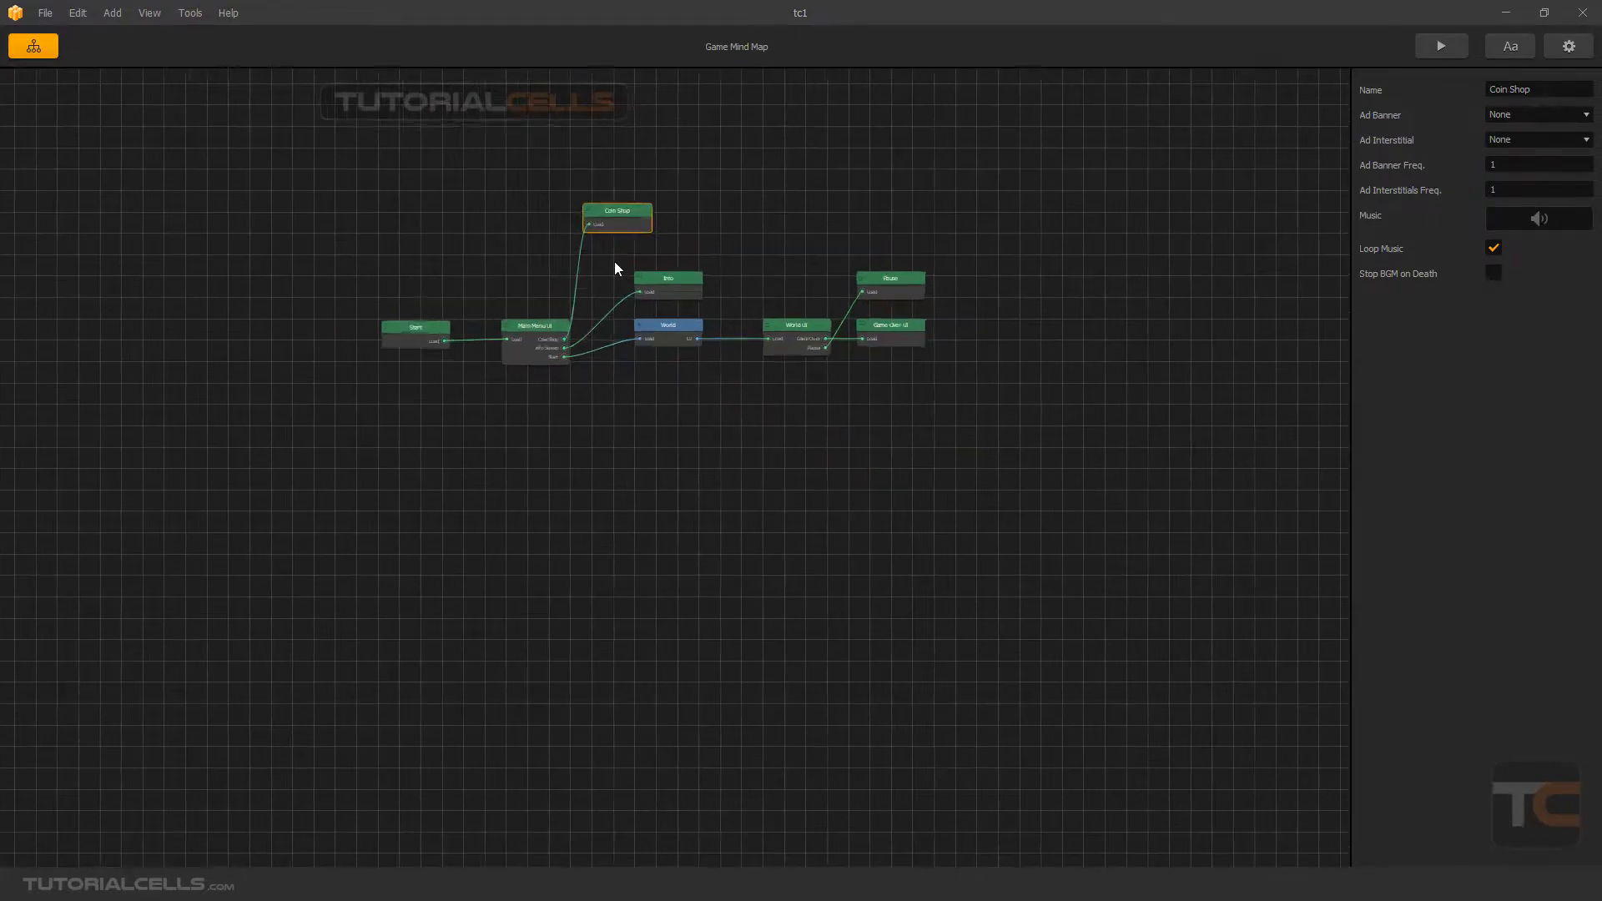
middle_drag(620, 277, 654, 307)
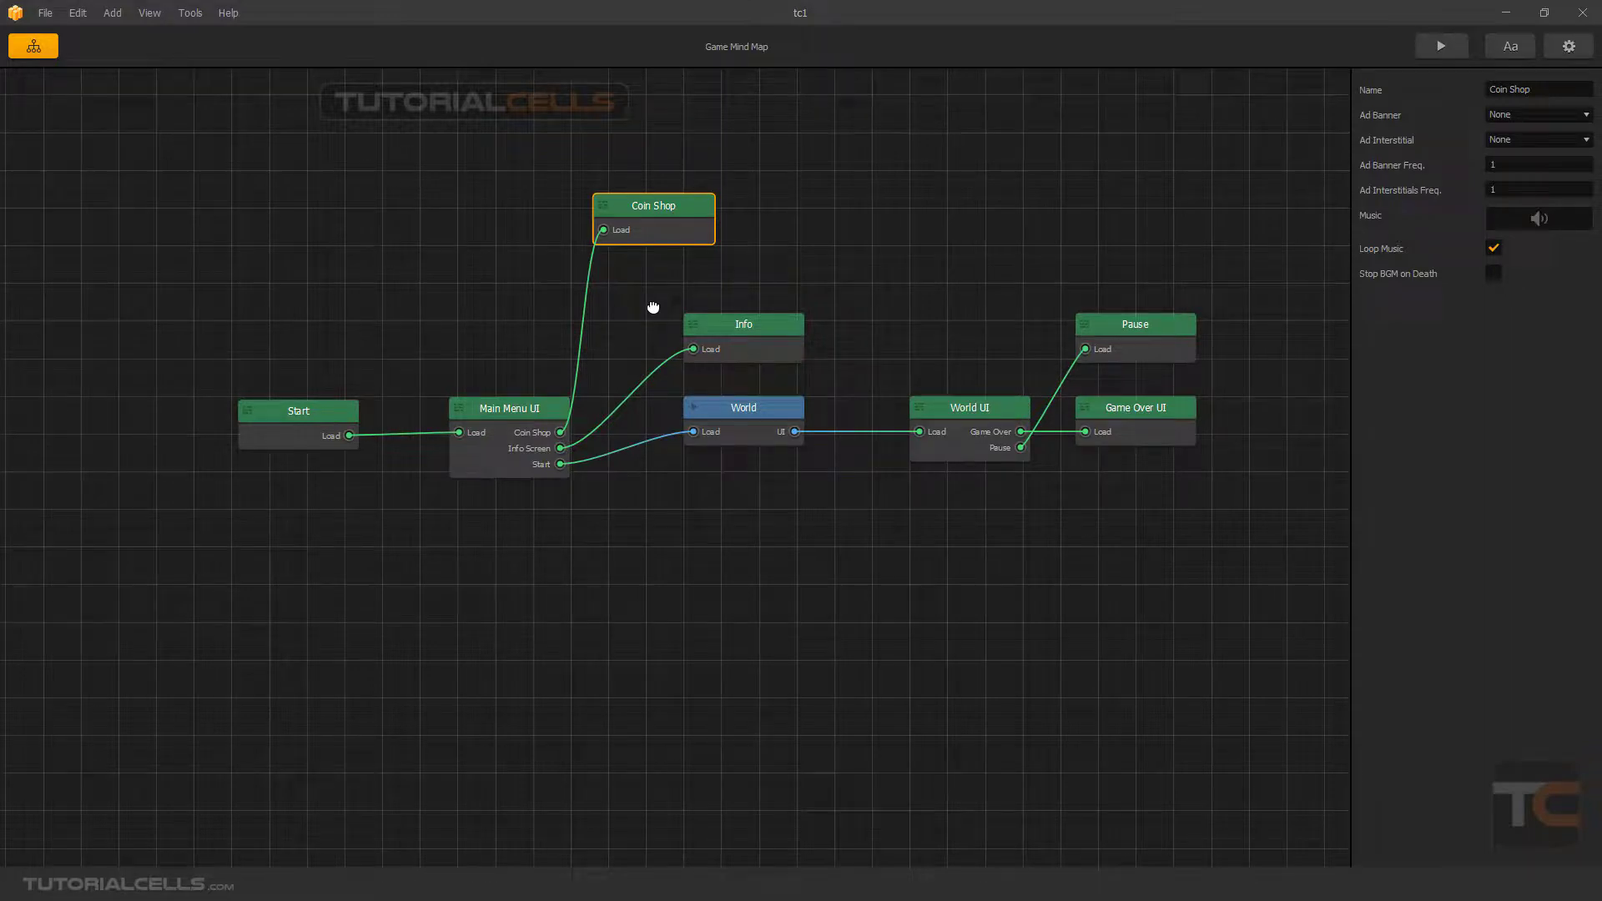
drag(1112, 332, 1126, 506)
mouse_move(332, 412)
mouse_down()
mouse_move(344, 399)
mouse_move(316, 401)
mouse_up()
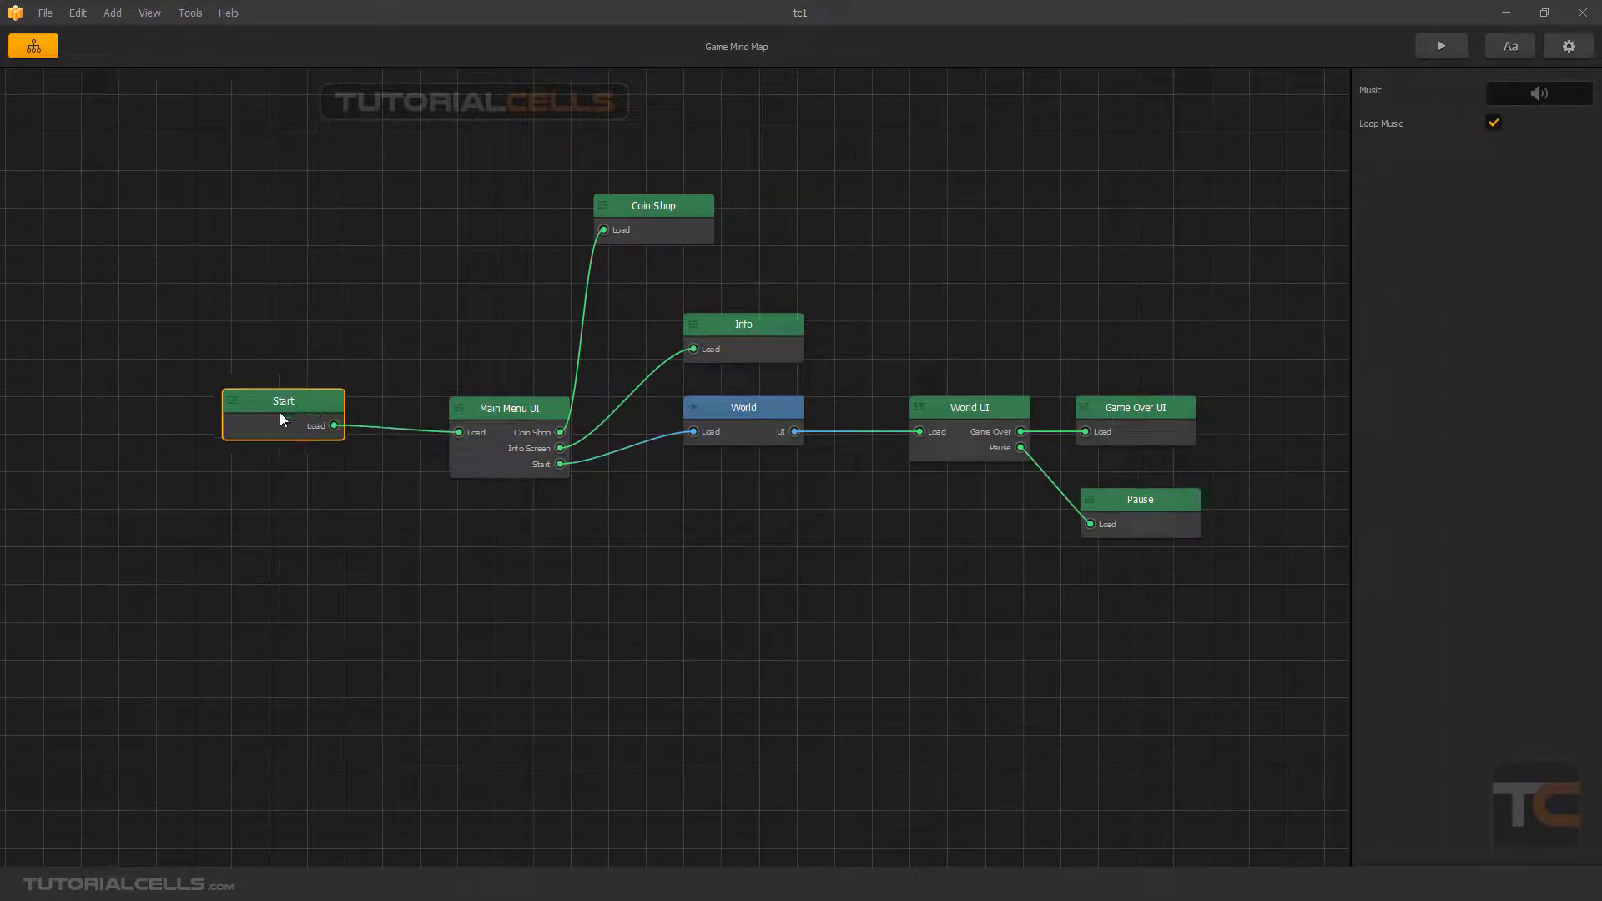
drag(490, 415, 479, 409)
- Open the Main Menu UI screen, nudge START down-left and select the title and icons
double_click(483, 407)
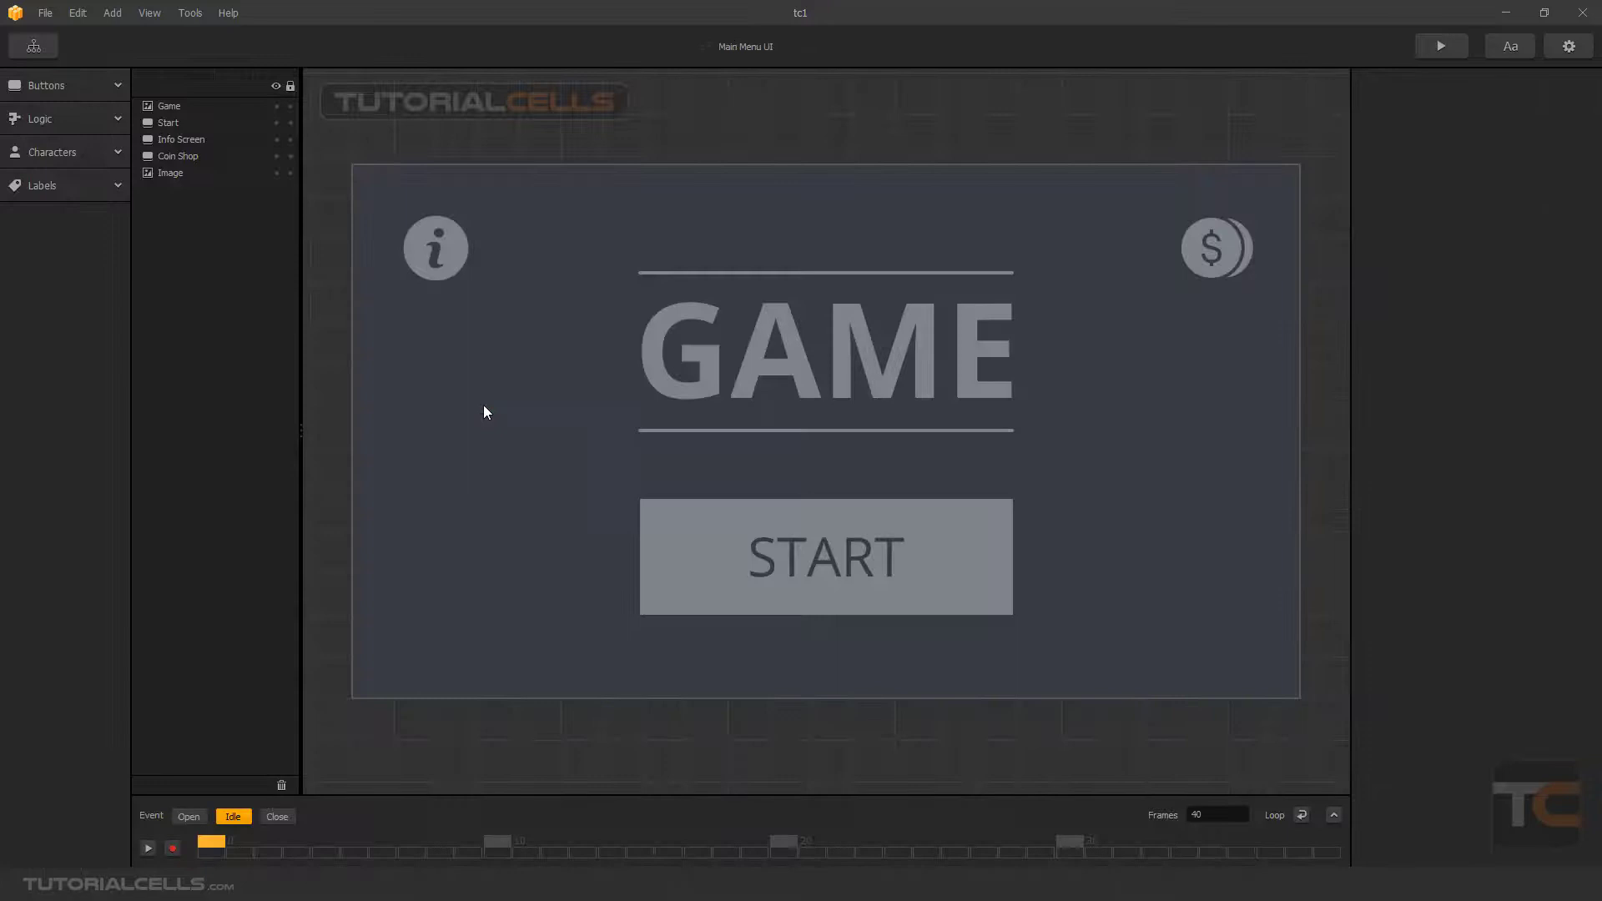
click(794, 540)
drag(824, 524, 814, 531)
click(849, 386)
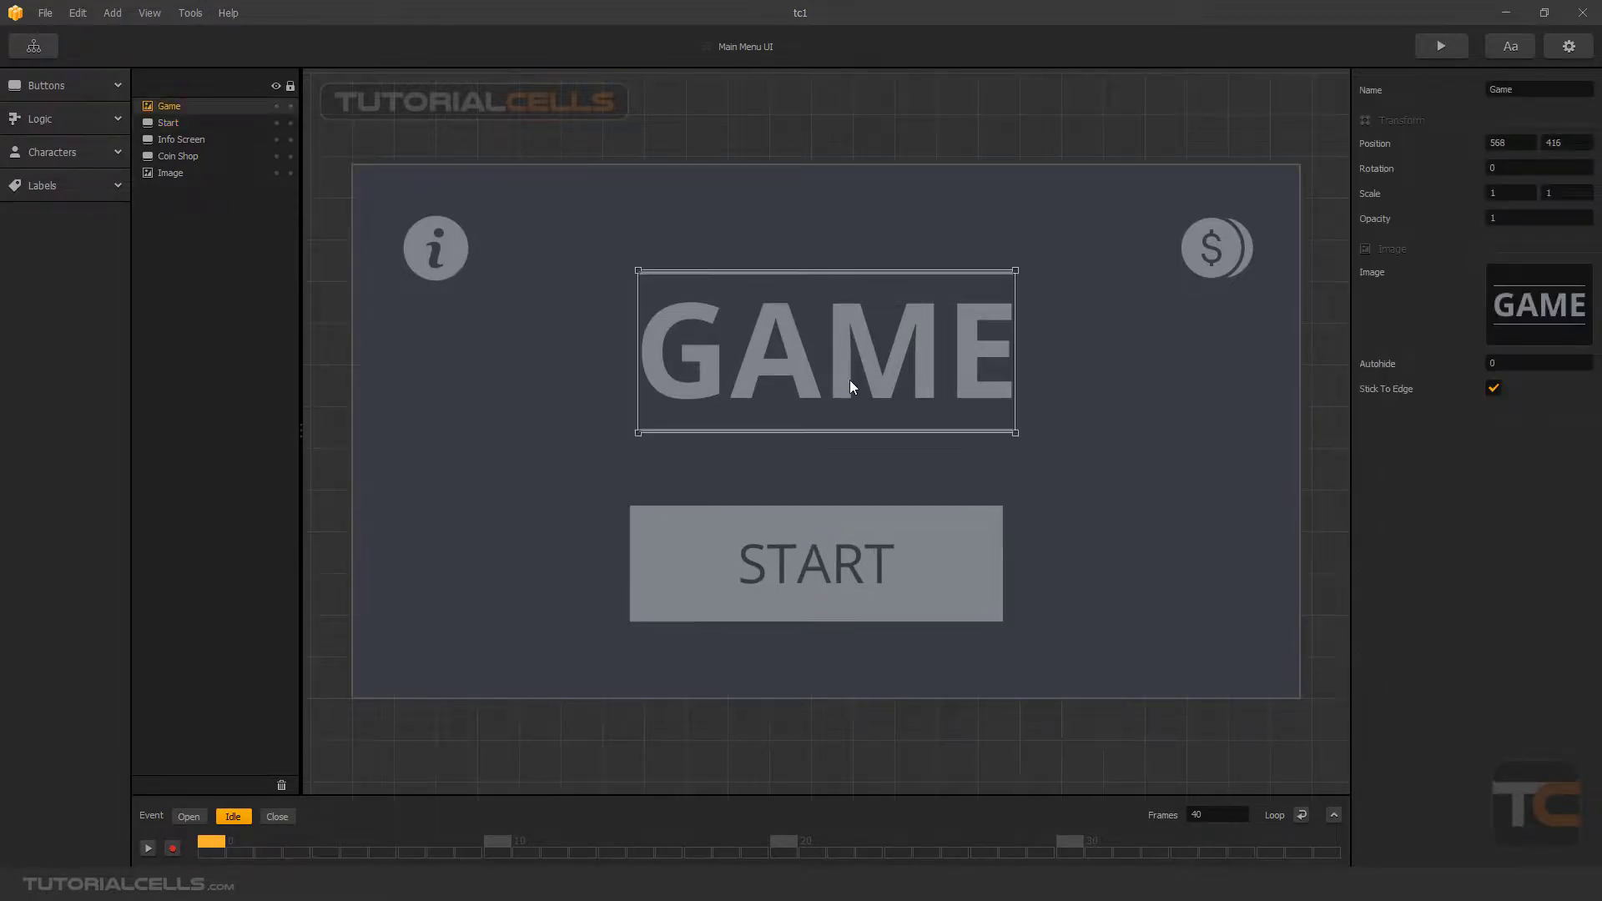
click(1213, 244)
click(455, 248)
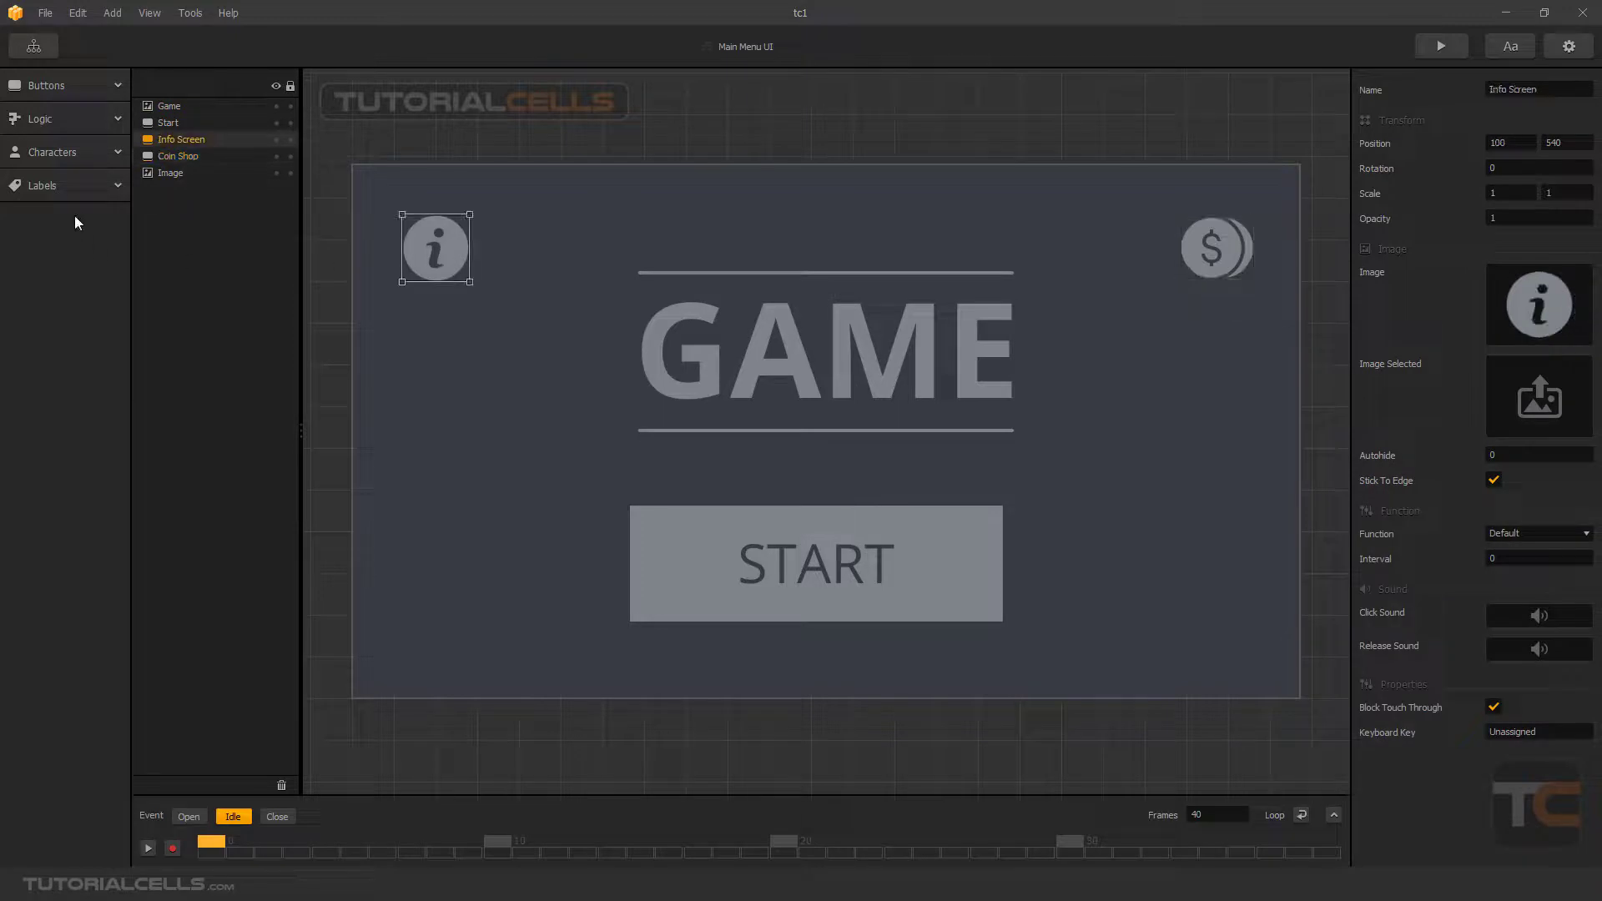
click(35, 46)
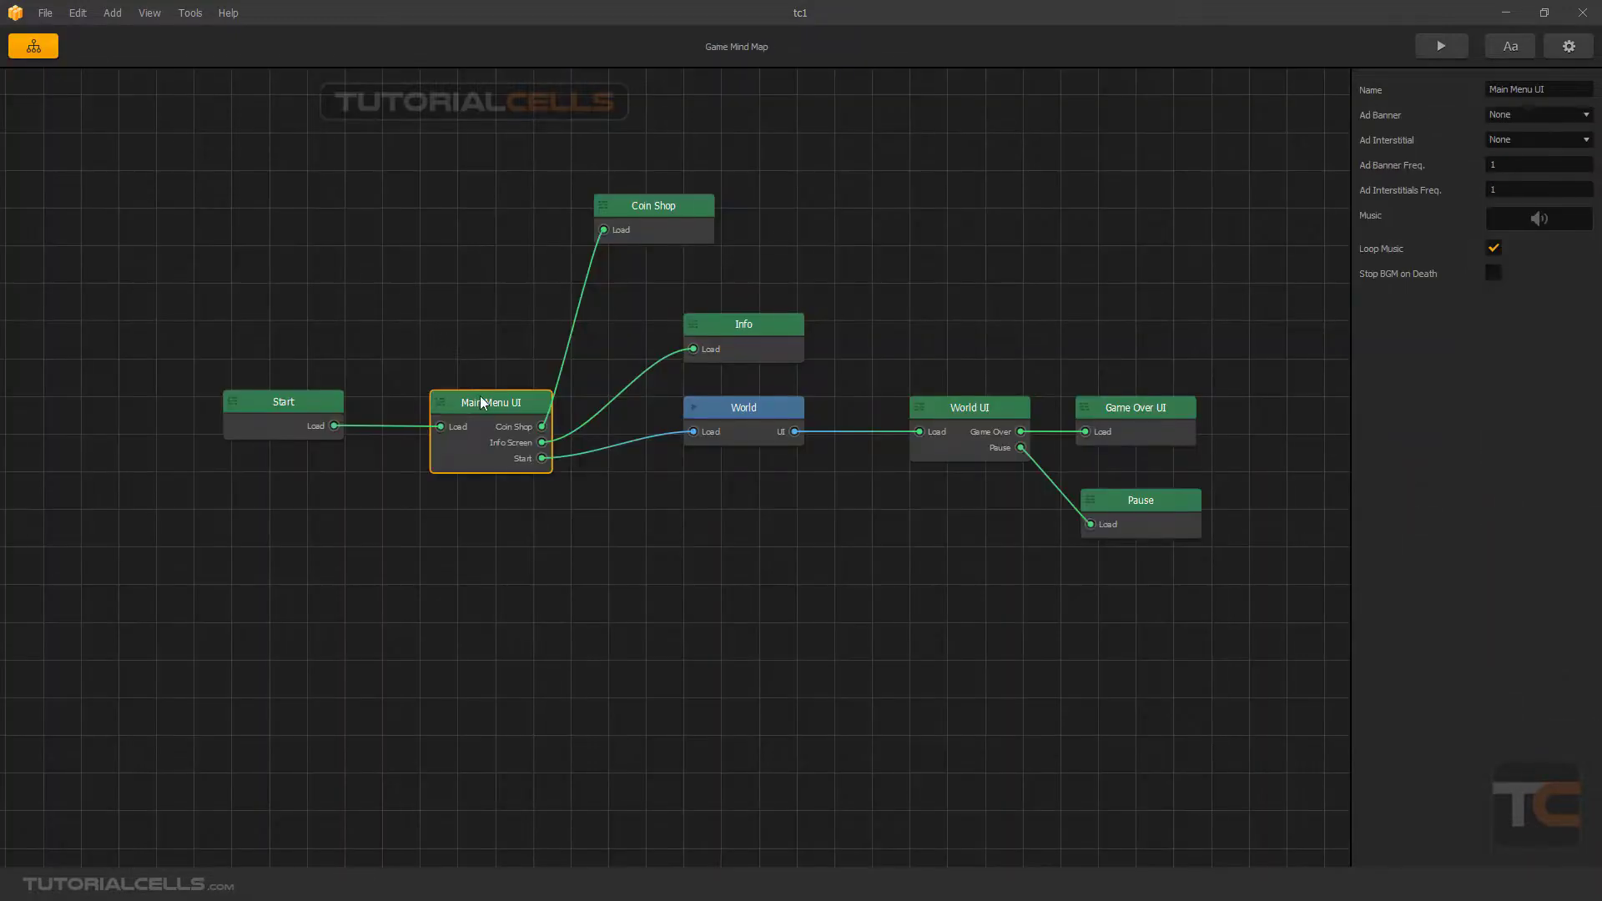
- Move the Coin Shop screen's BACK button to the lower-left
drag(668, 211, 679, 234)
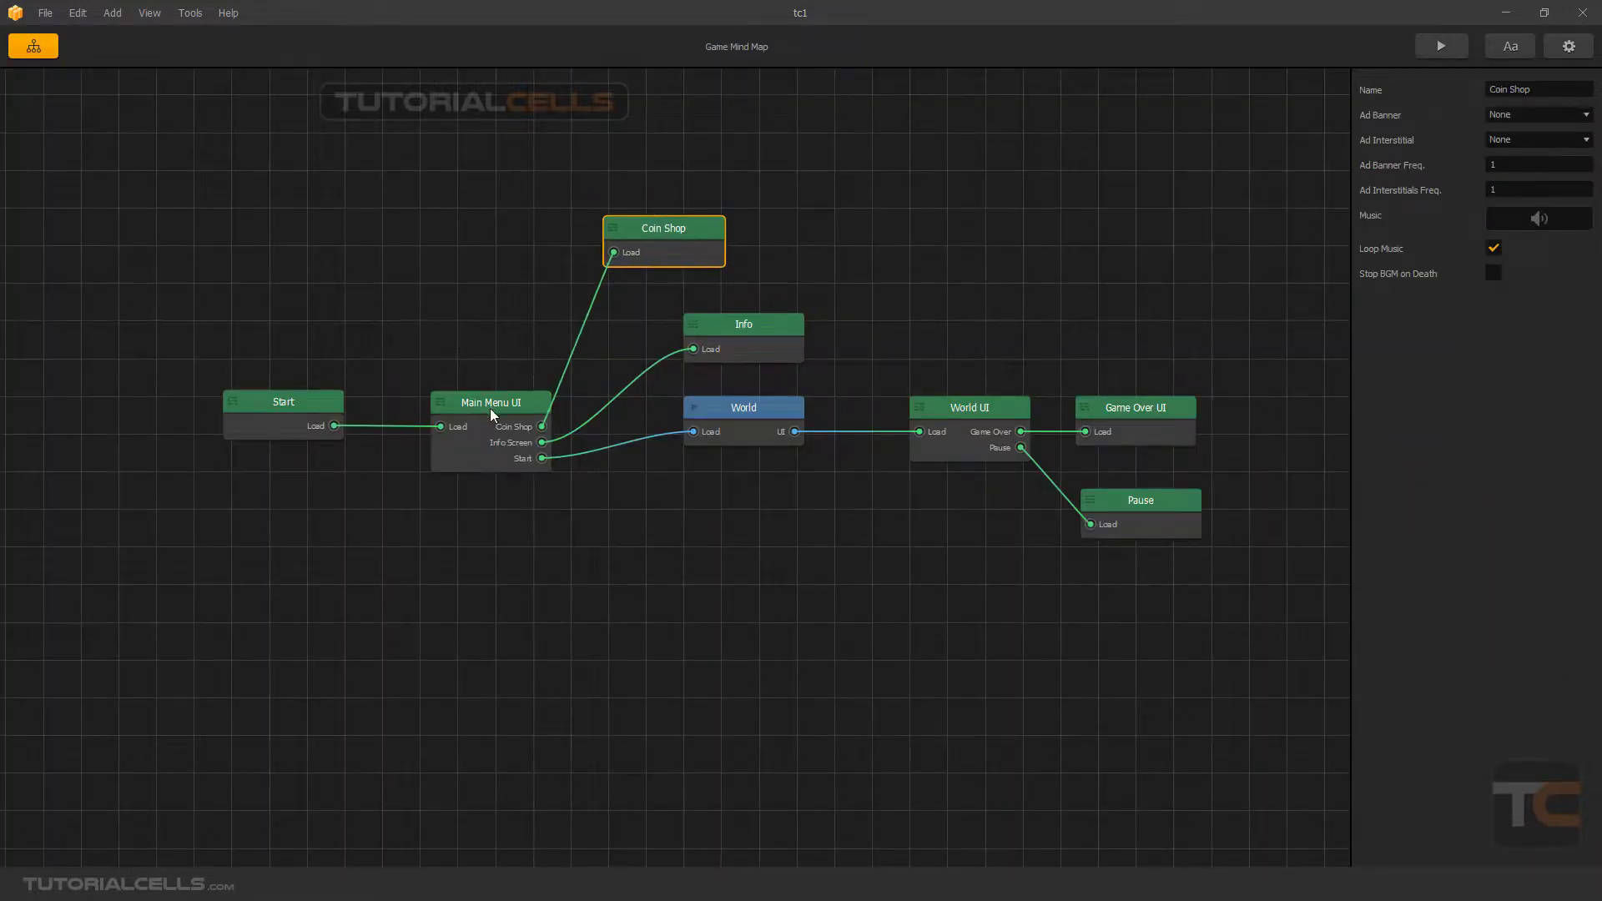
double_click(658, 237)
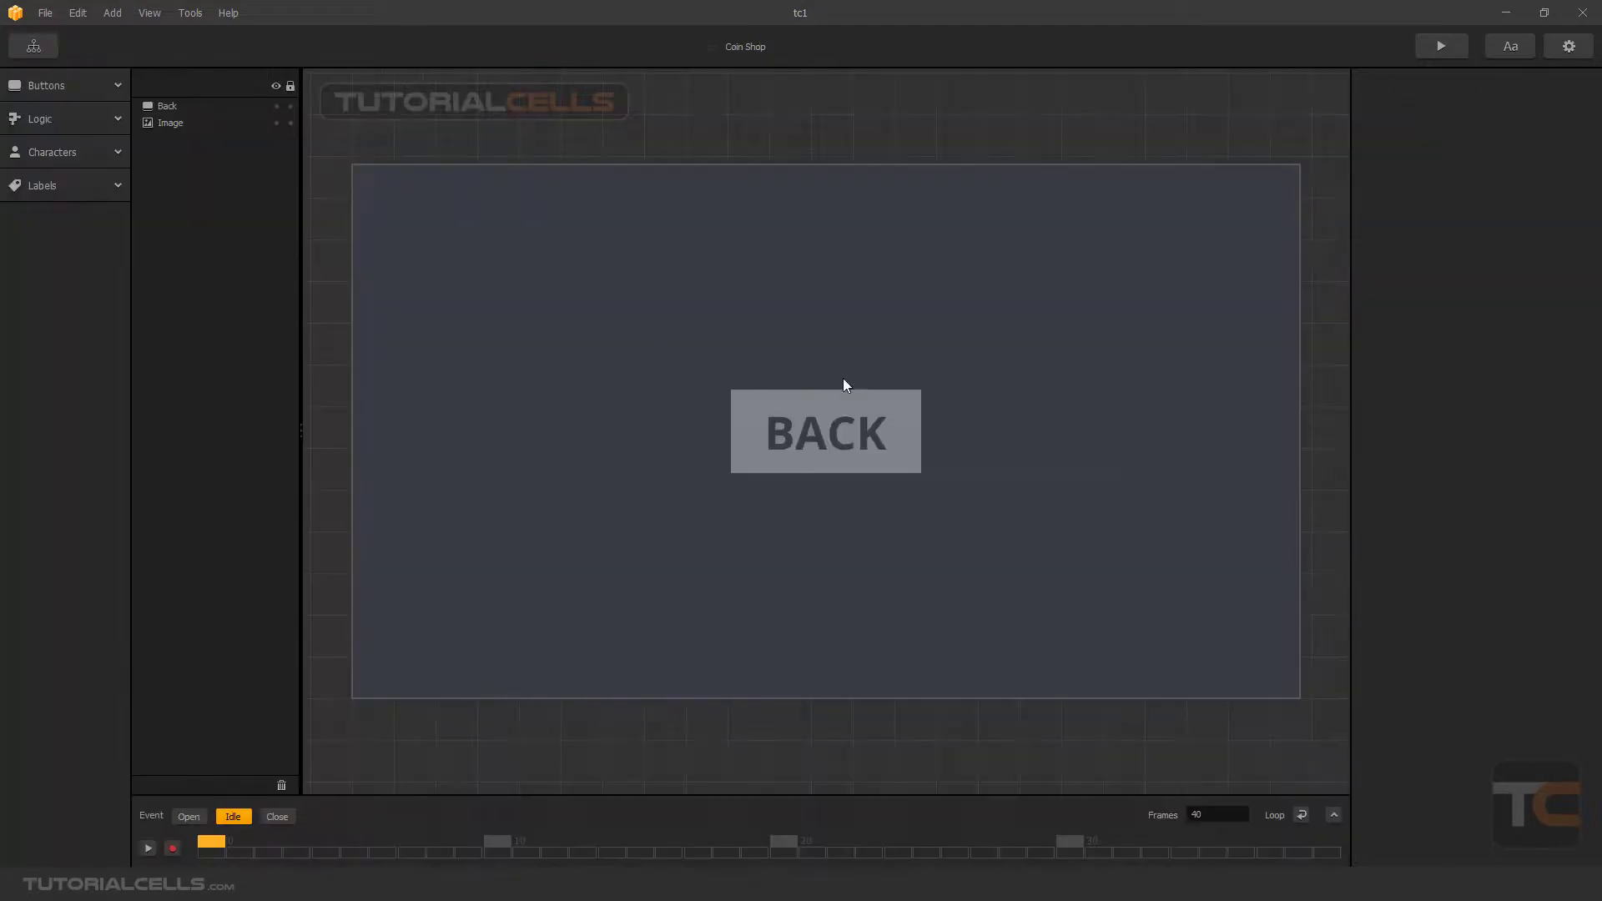
drag(835, 413, 505, 622)
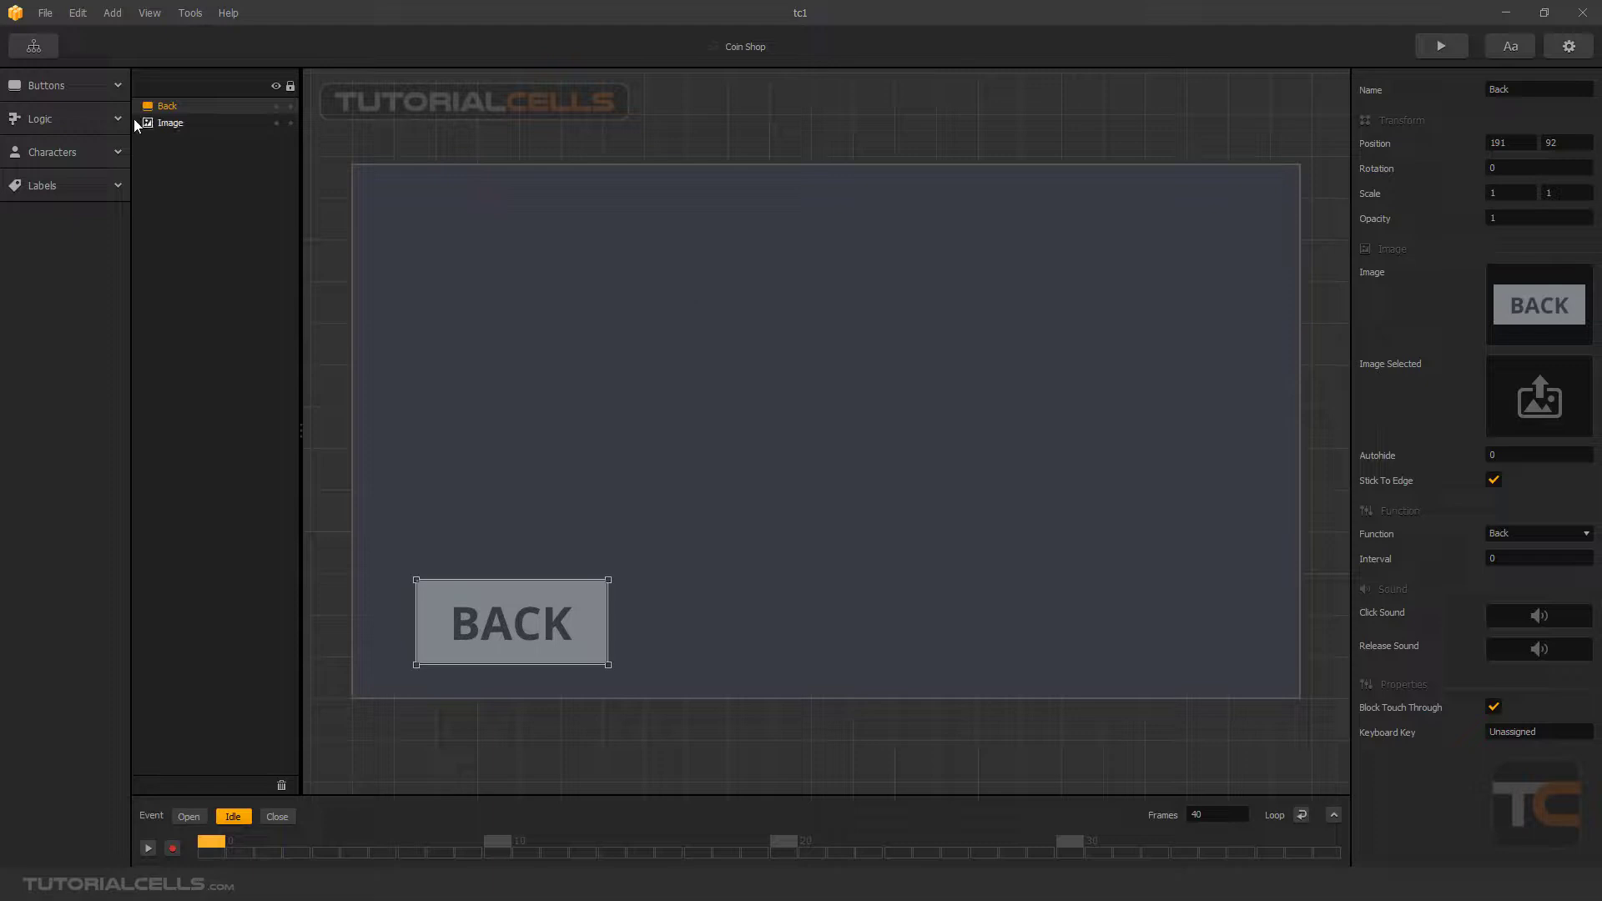
click(34, 46)
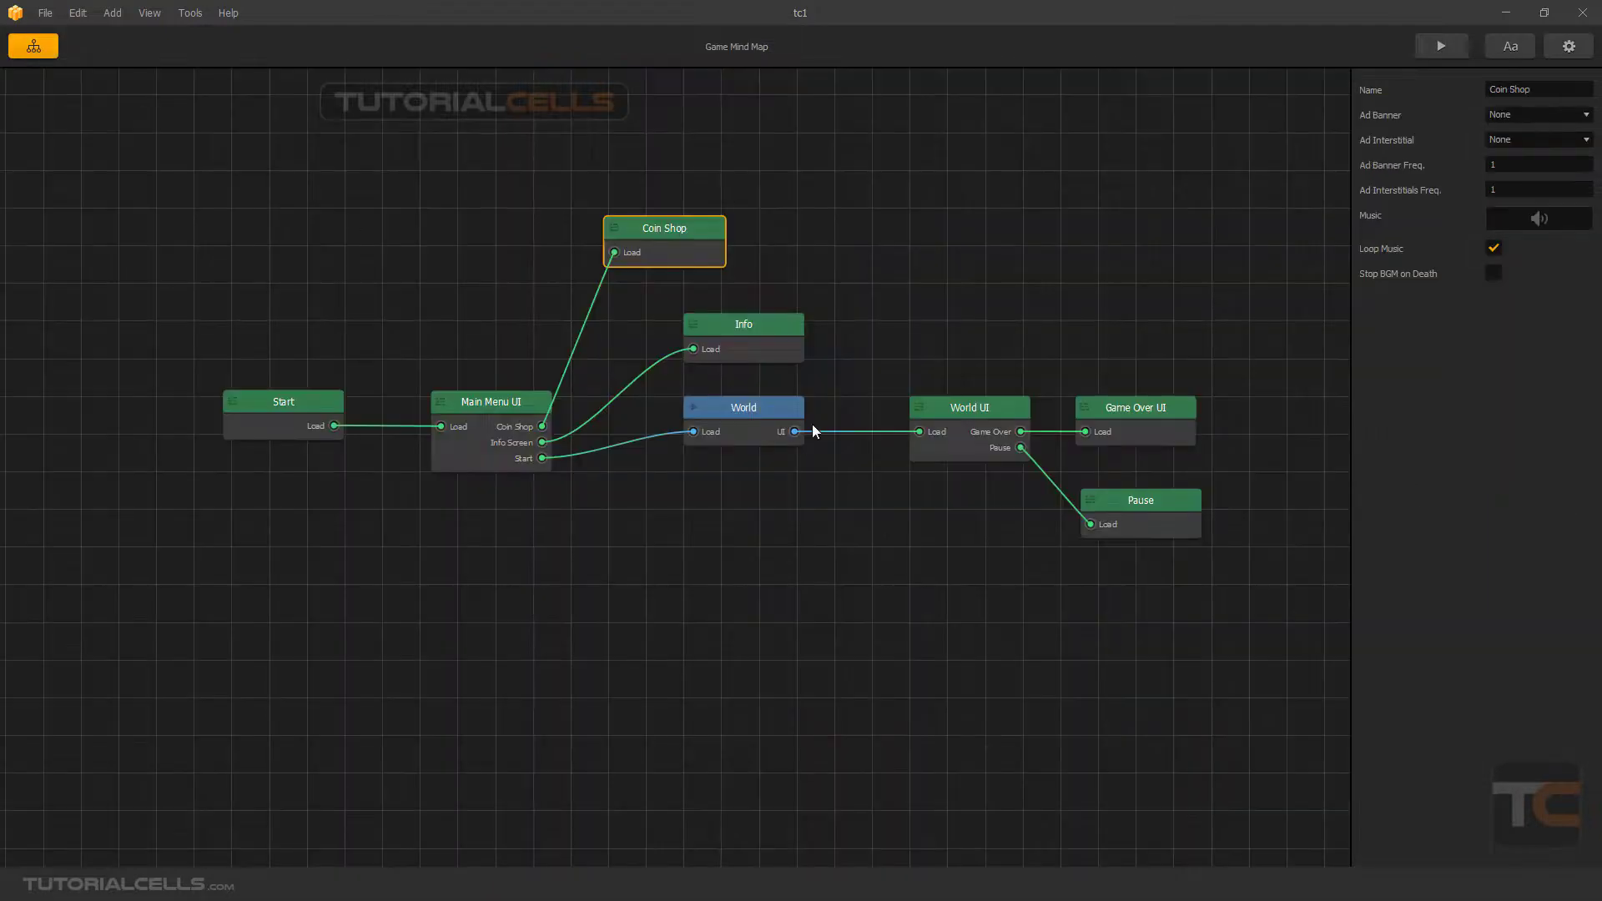
- Move the Info screen's BACK button to the lower-left and shift the World node down
drag(759, 332, 747, 328)
double_click(747, 329)
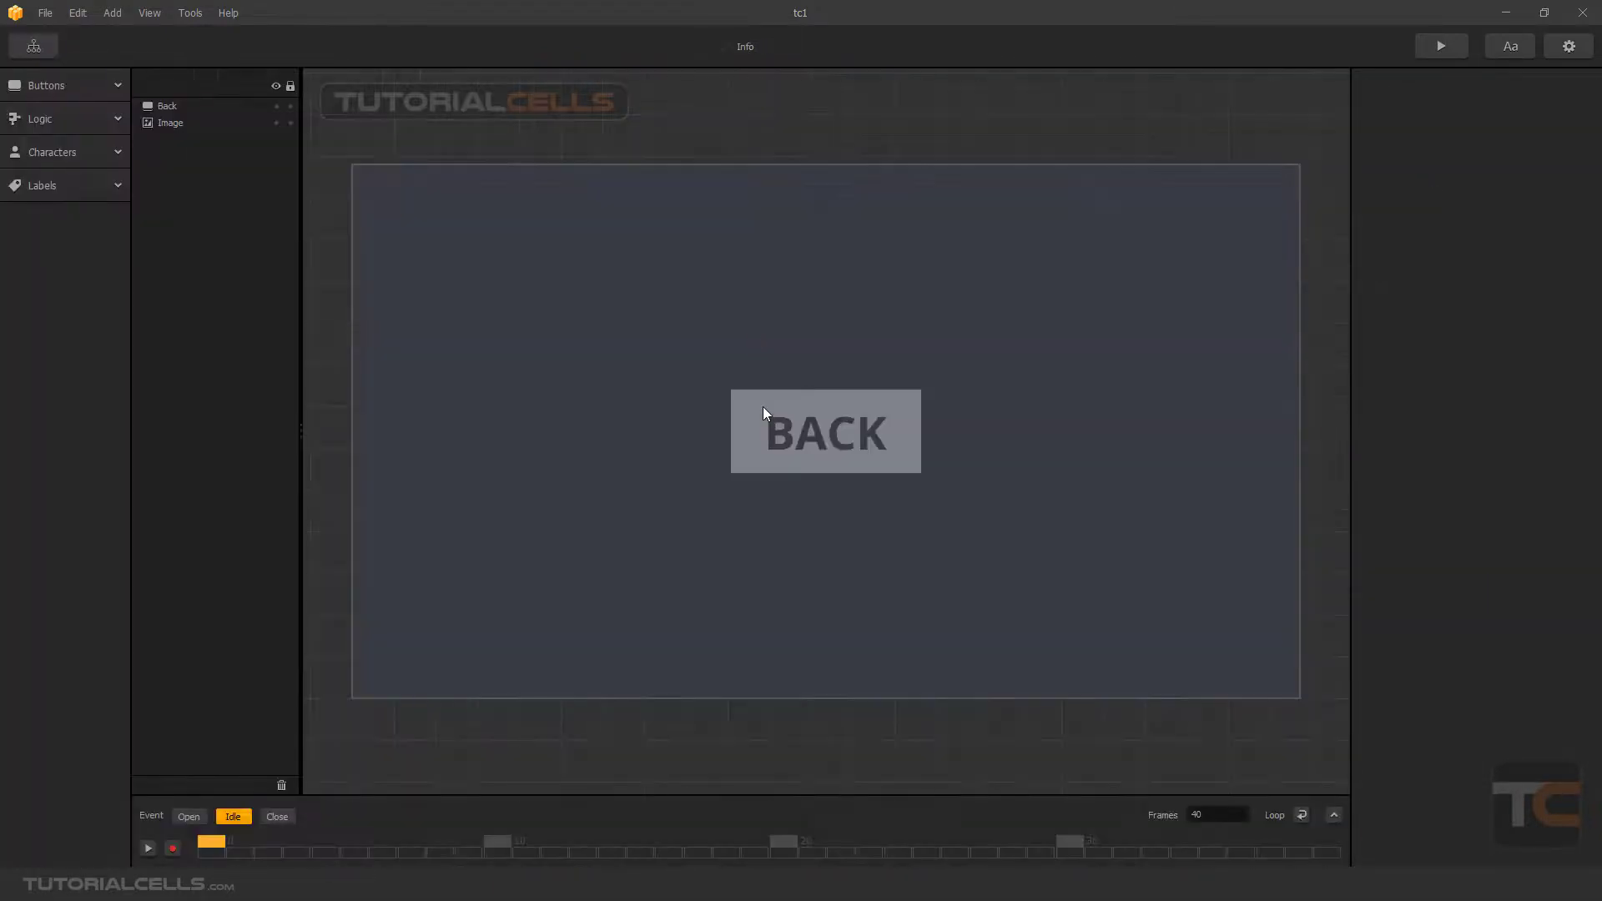
drag(762, 411, 460, 590)
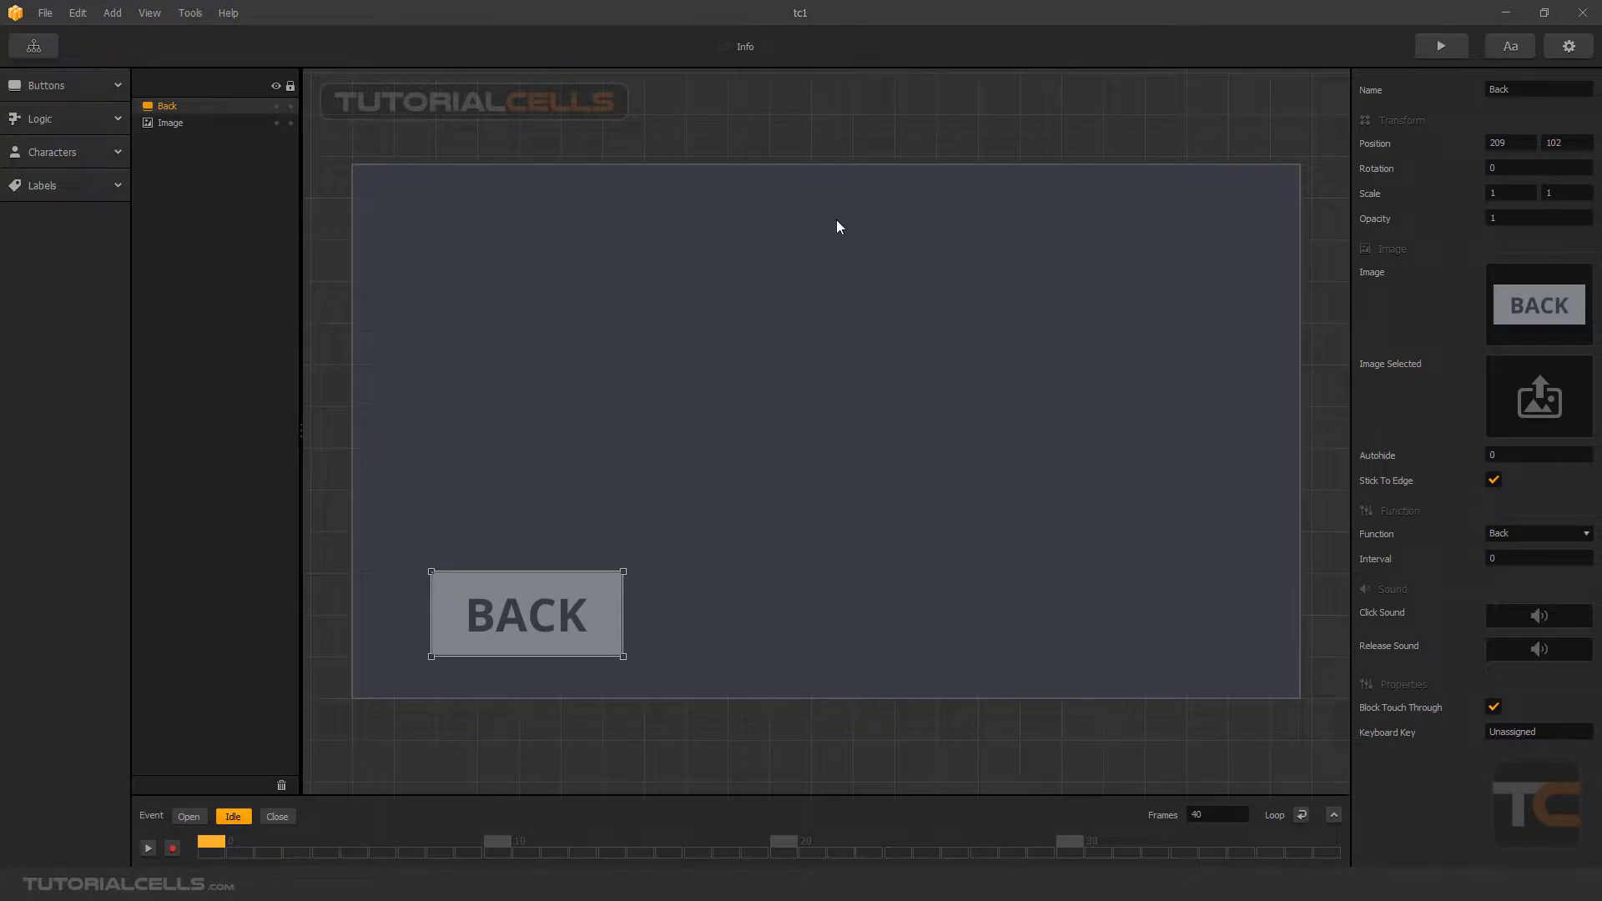
click(33, 46)
drag(727, 414, 721, 448)
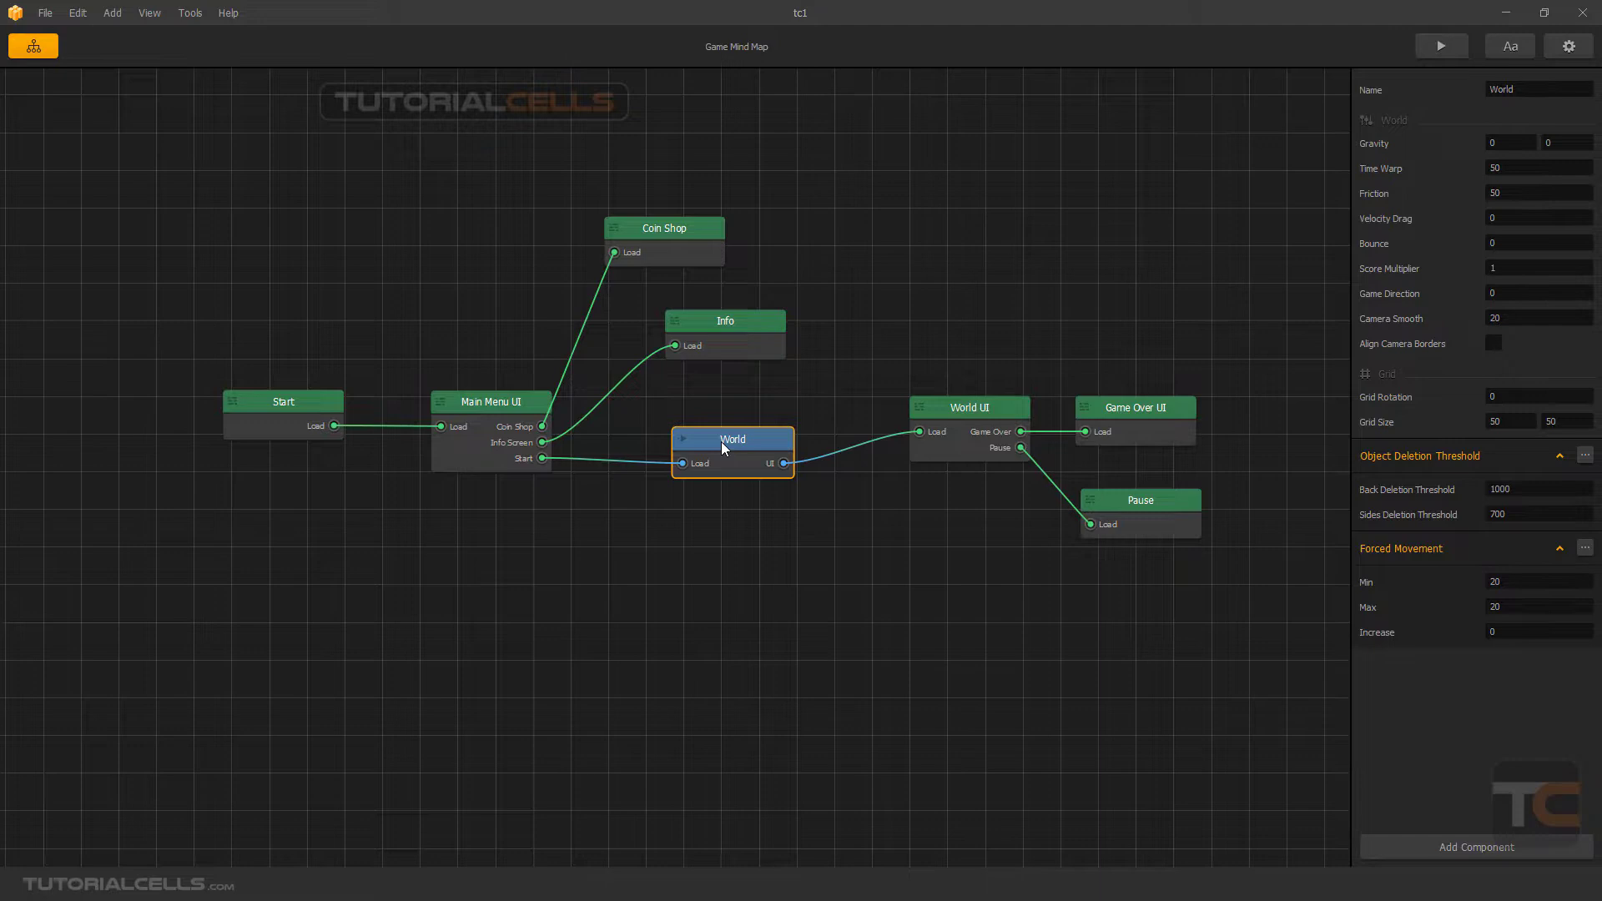
- Nudge the World node down and view the World level's Start section
drag(721, 443, 727, 443)
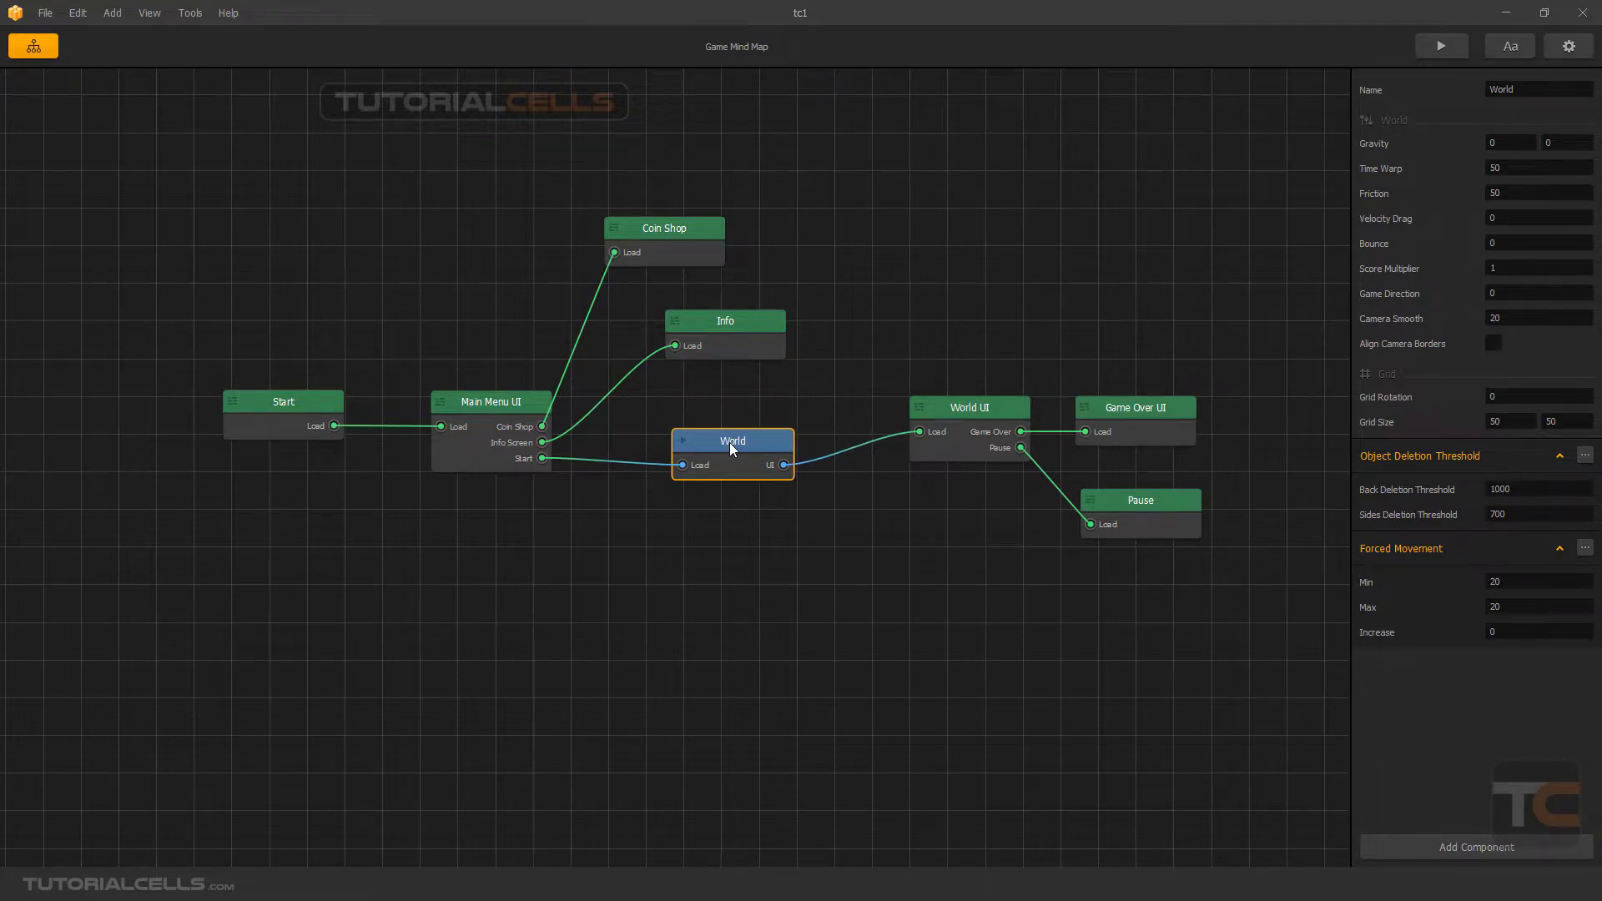
double_click(732, 447)
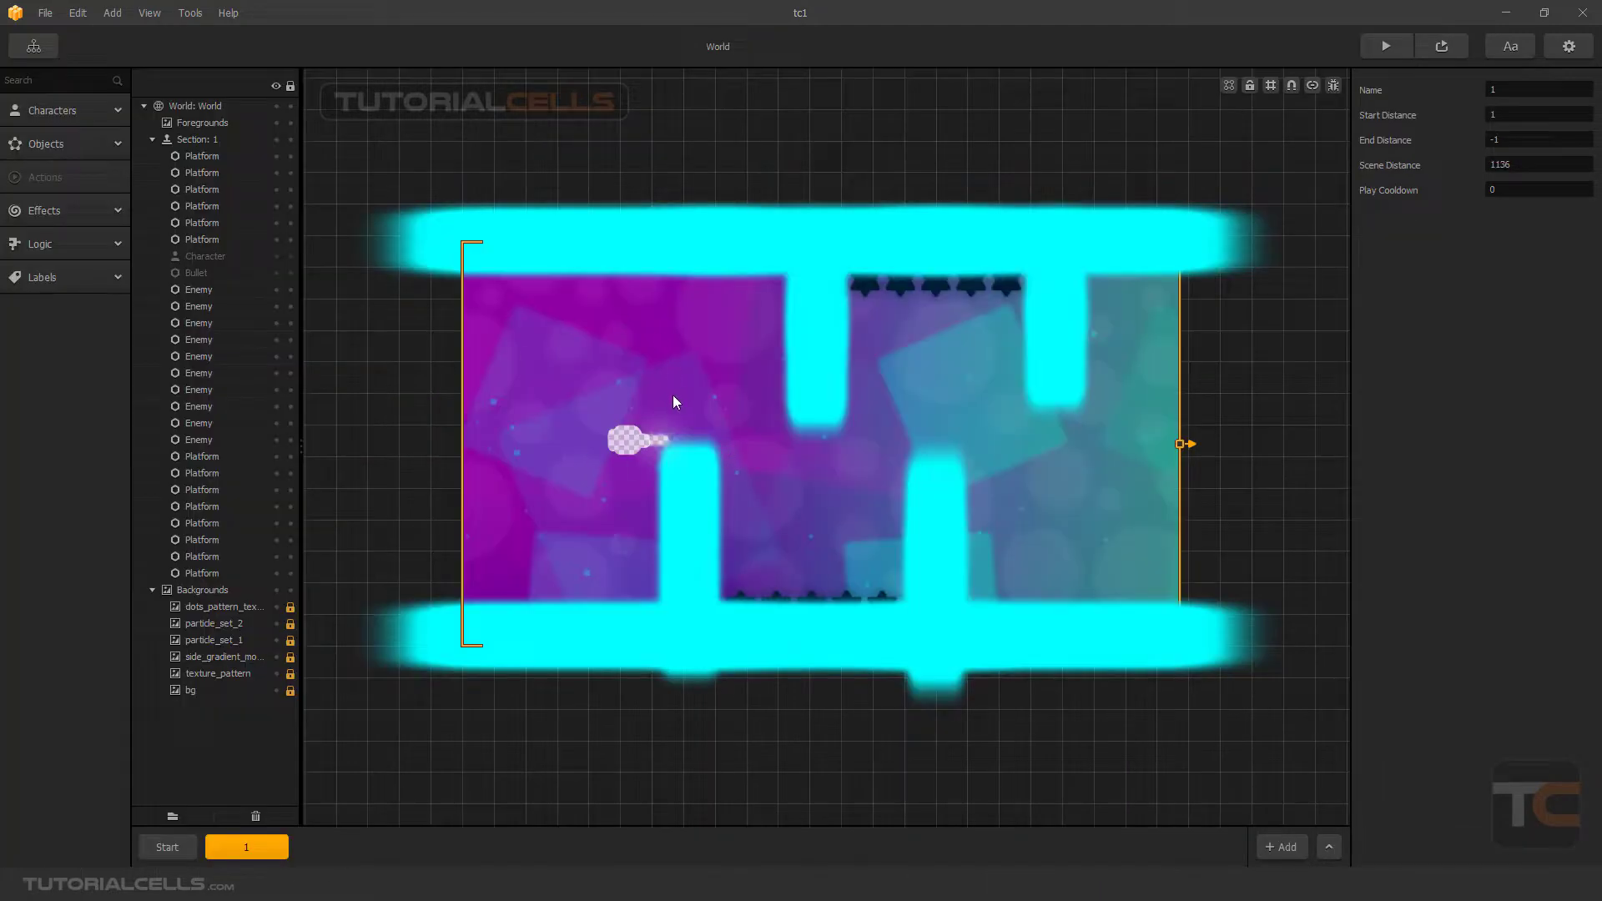
click(167, 847)
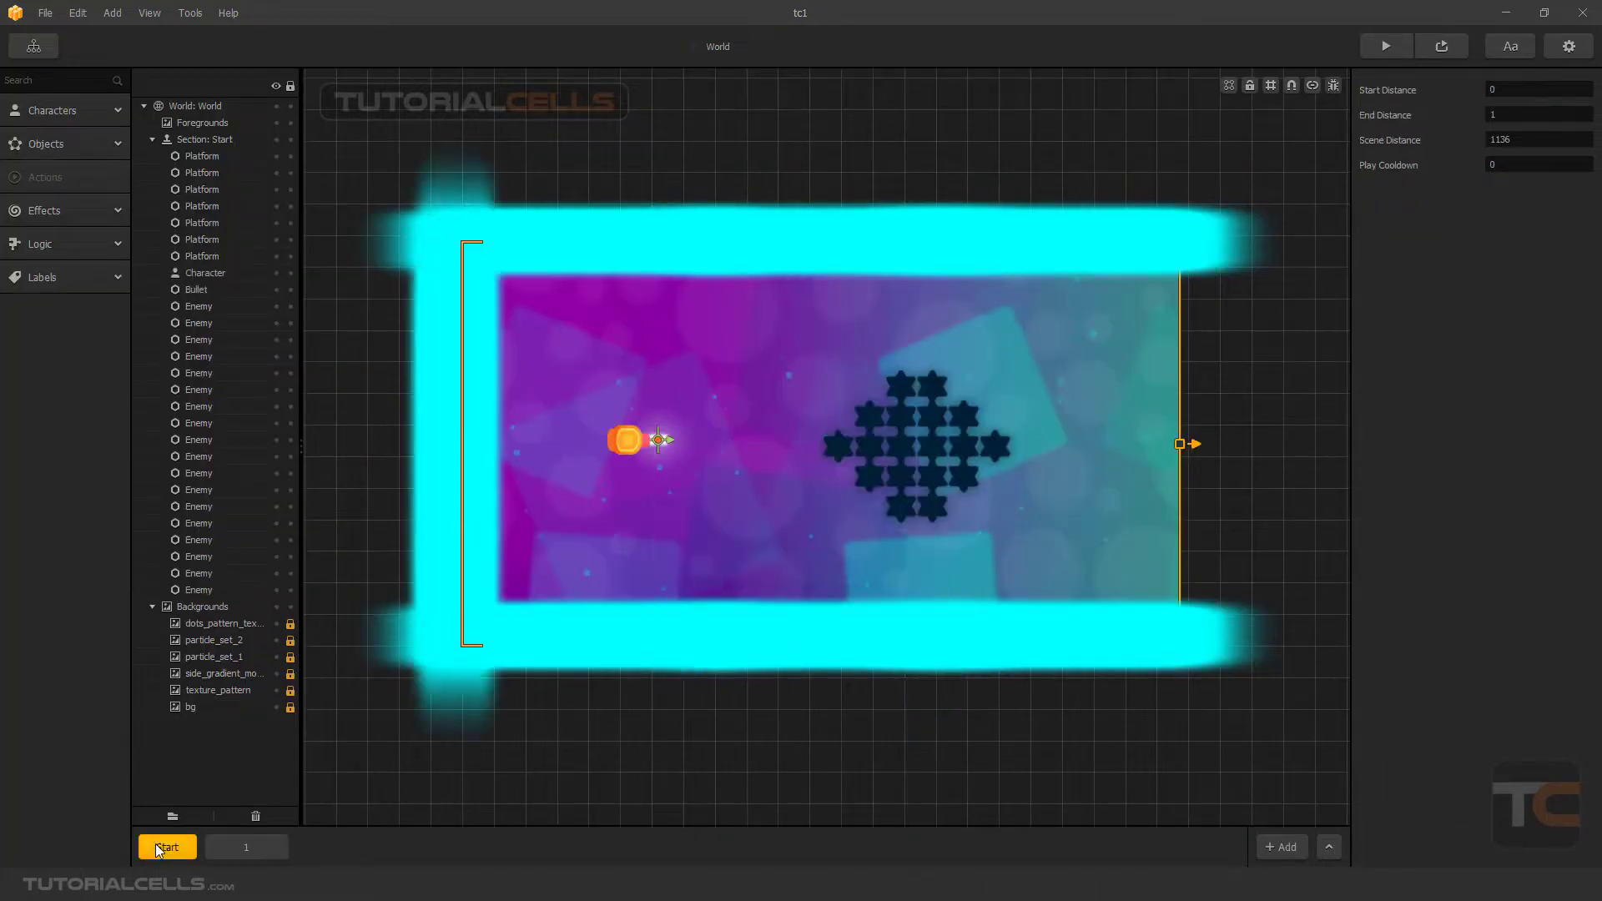
- Back on the Game Mind Map, move the World node down-right and nudge World UI
click(32, 46)
drag(761, 440, 780, 453)
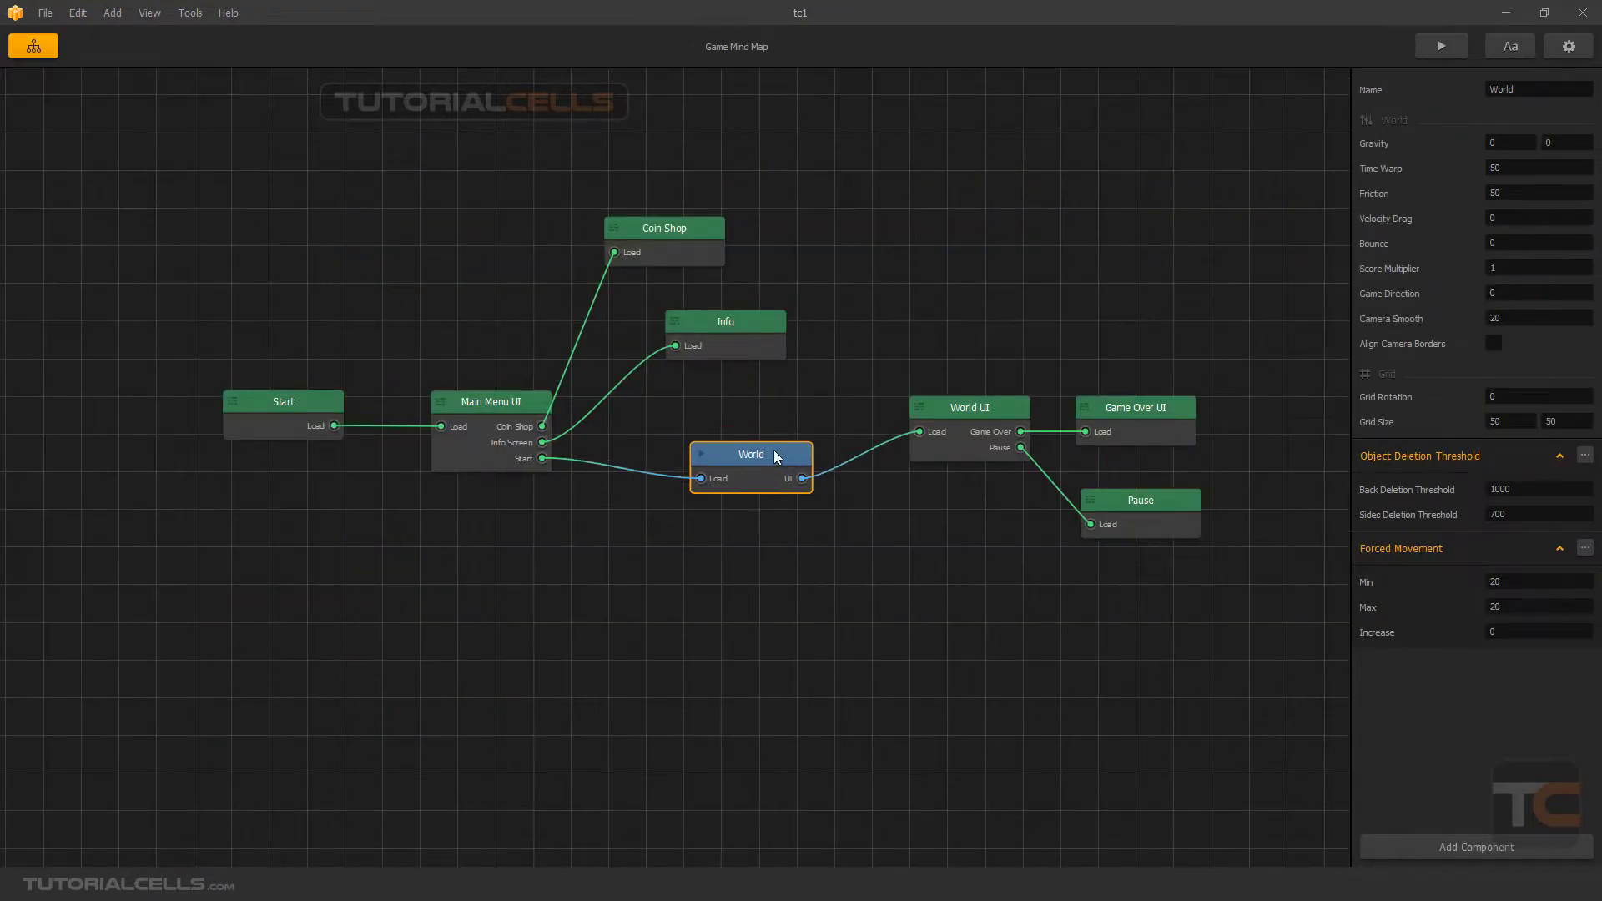
drag(962, 413, 949, 421)
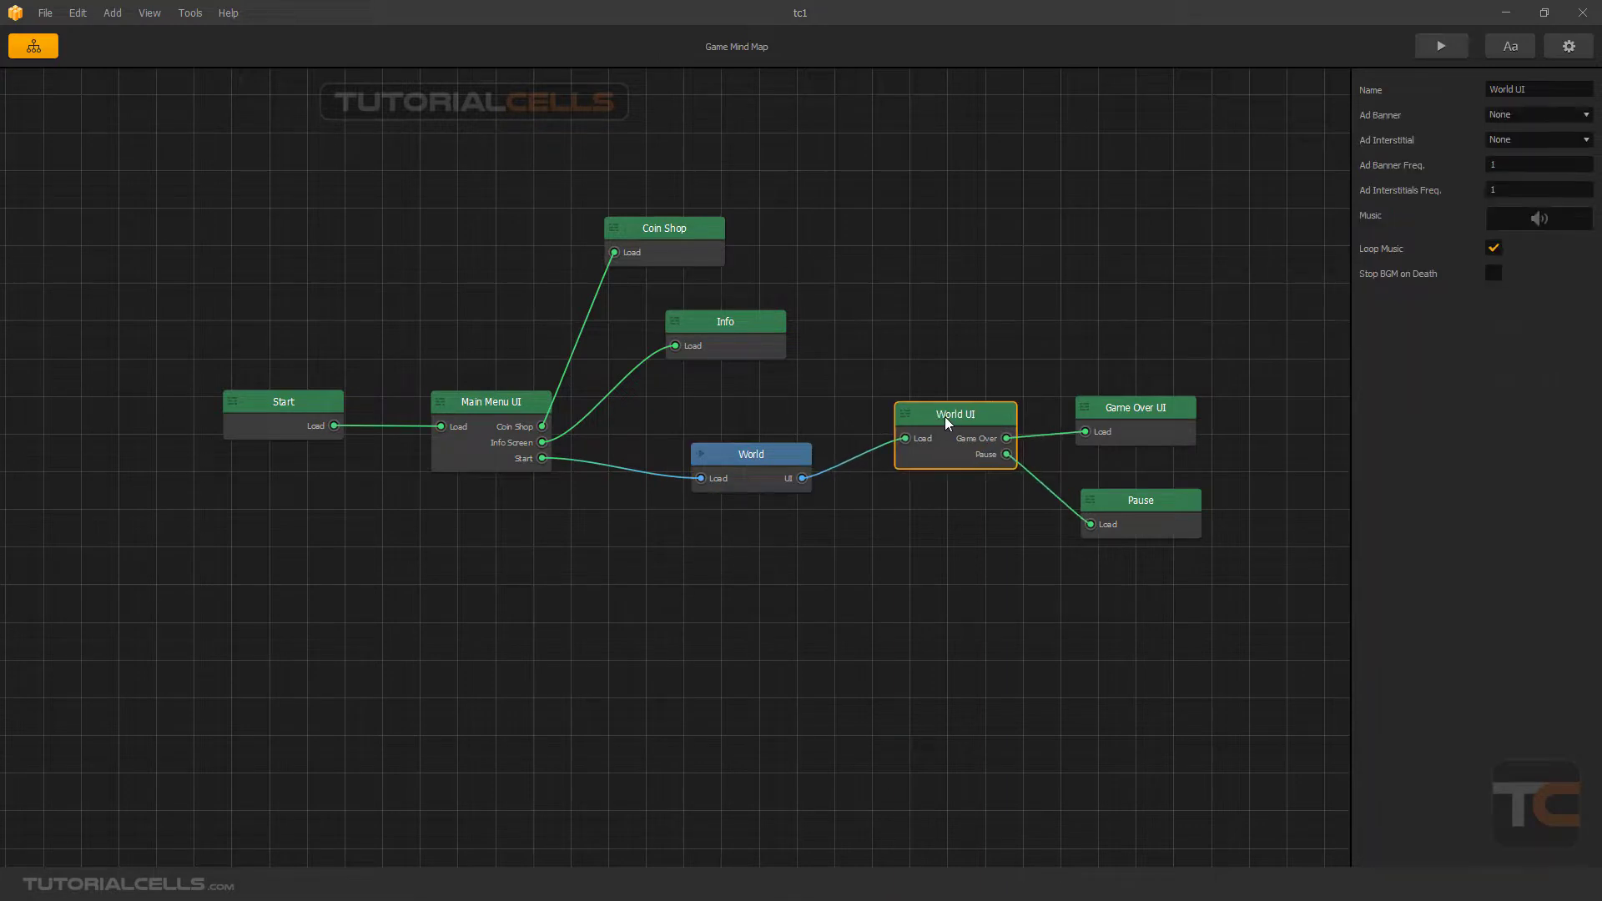
- On the World UI screen, shift the Joystick Touch Area left and check the button types list
double_click(951, 418)
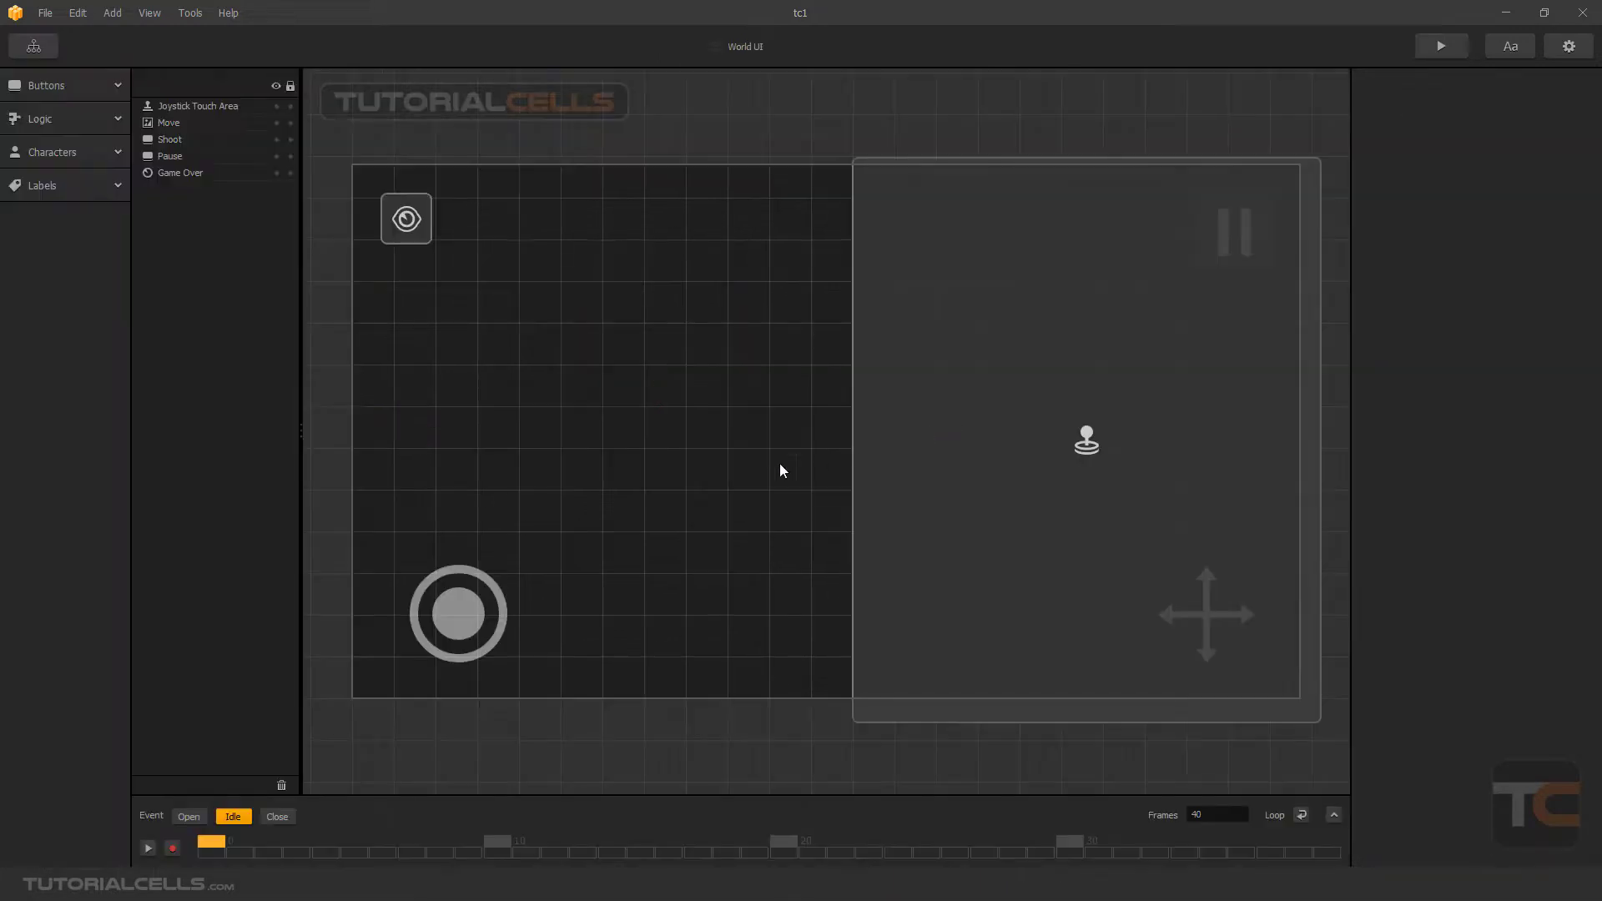
click(933, 465)
drag(933, 466, 925, 461)
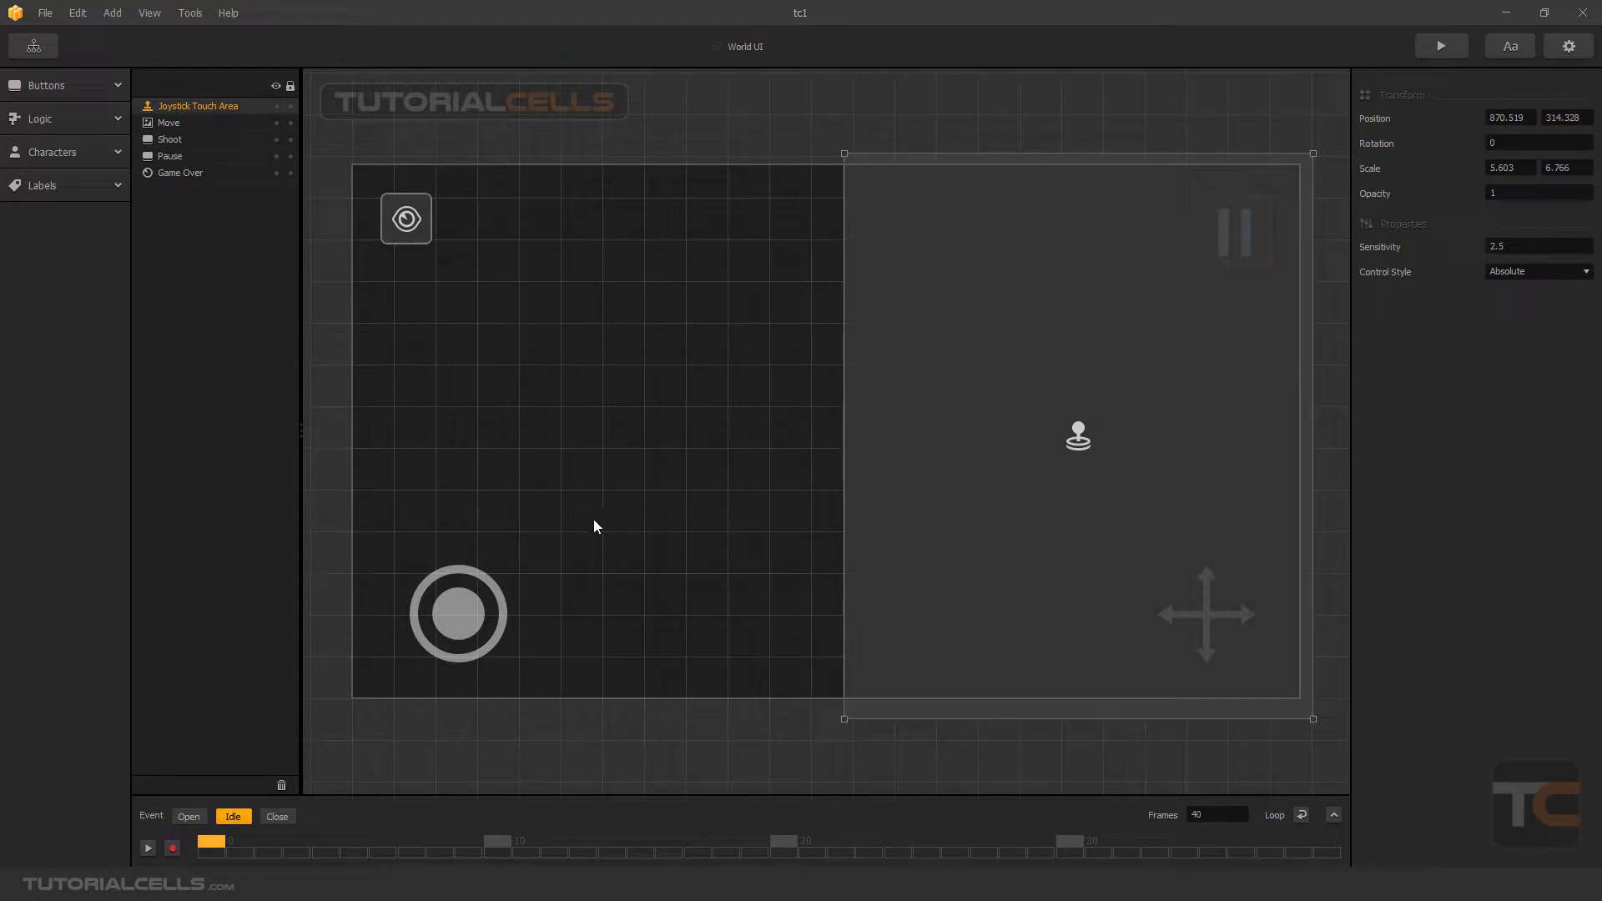
click(473, 615)
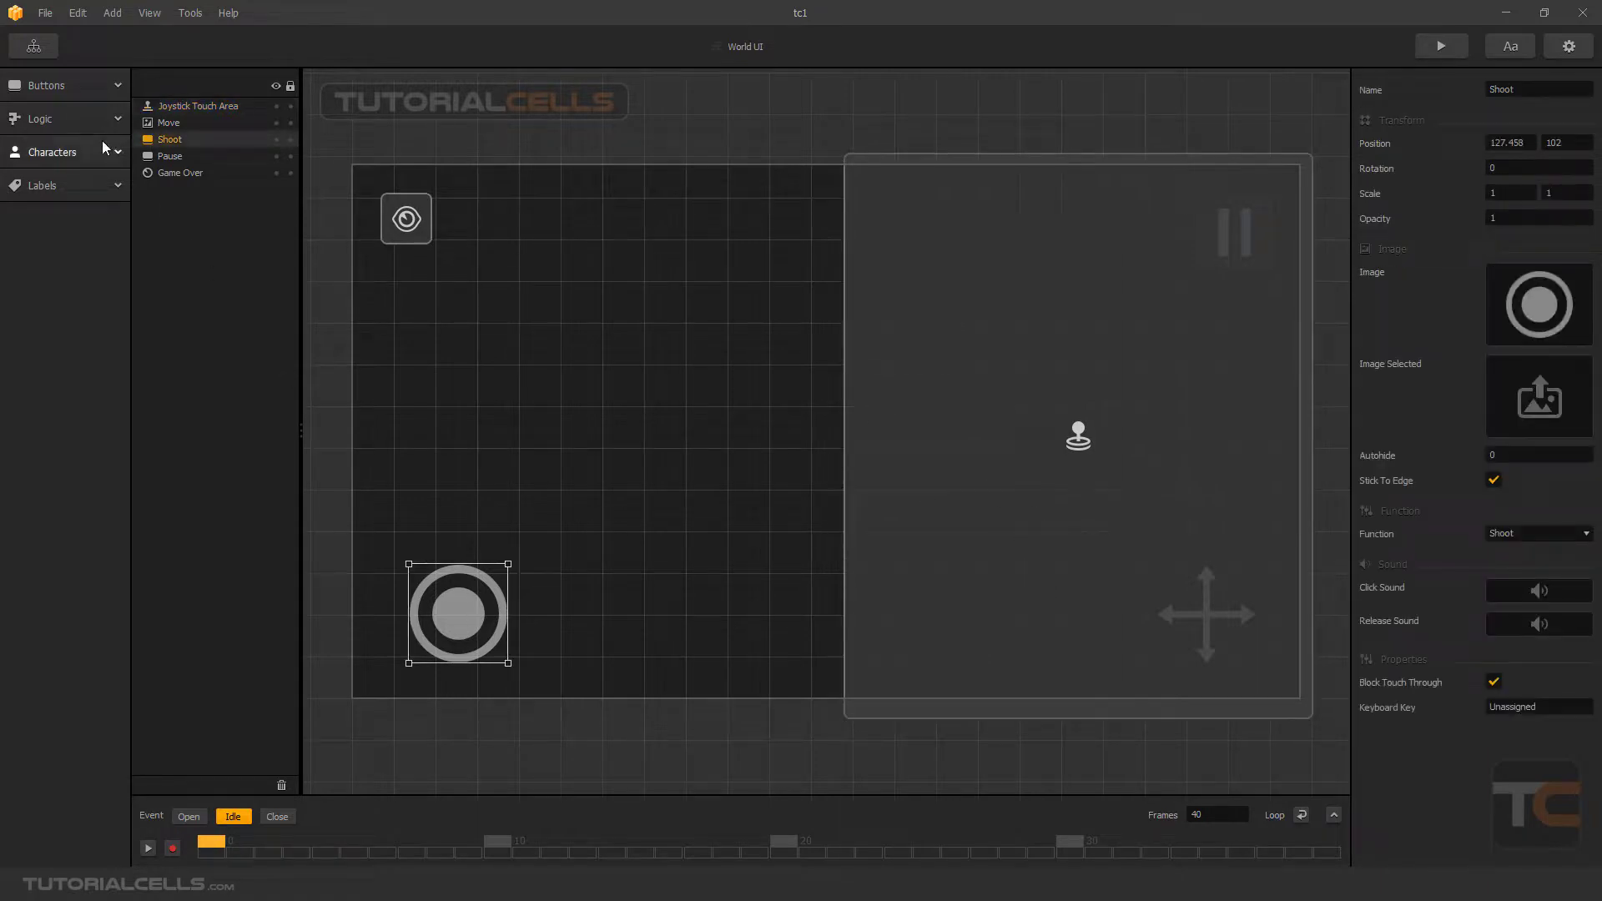
click(70, 92)
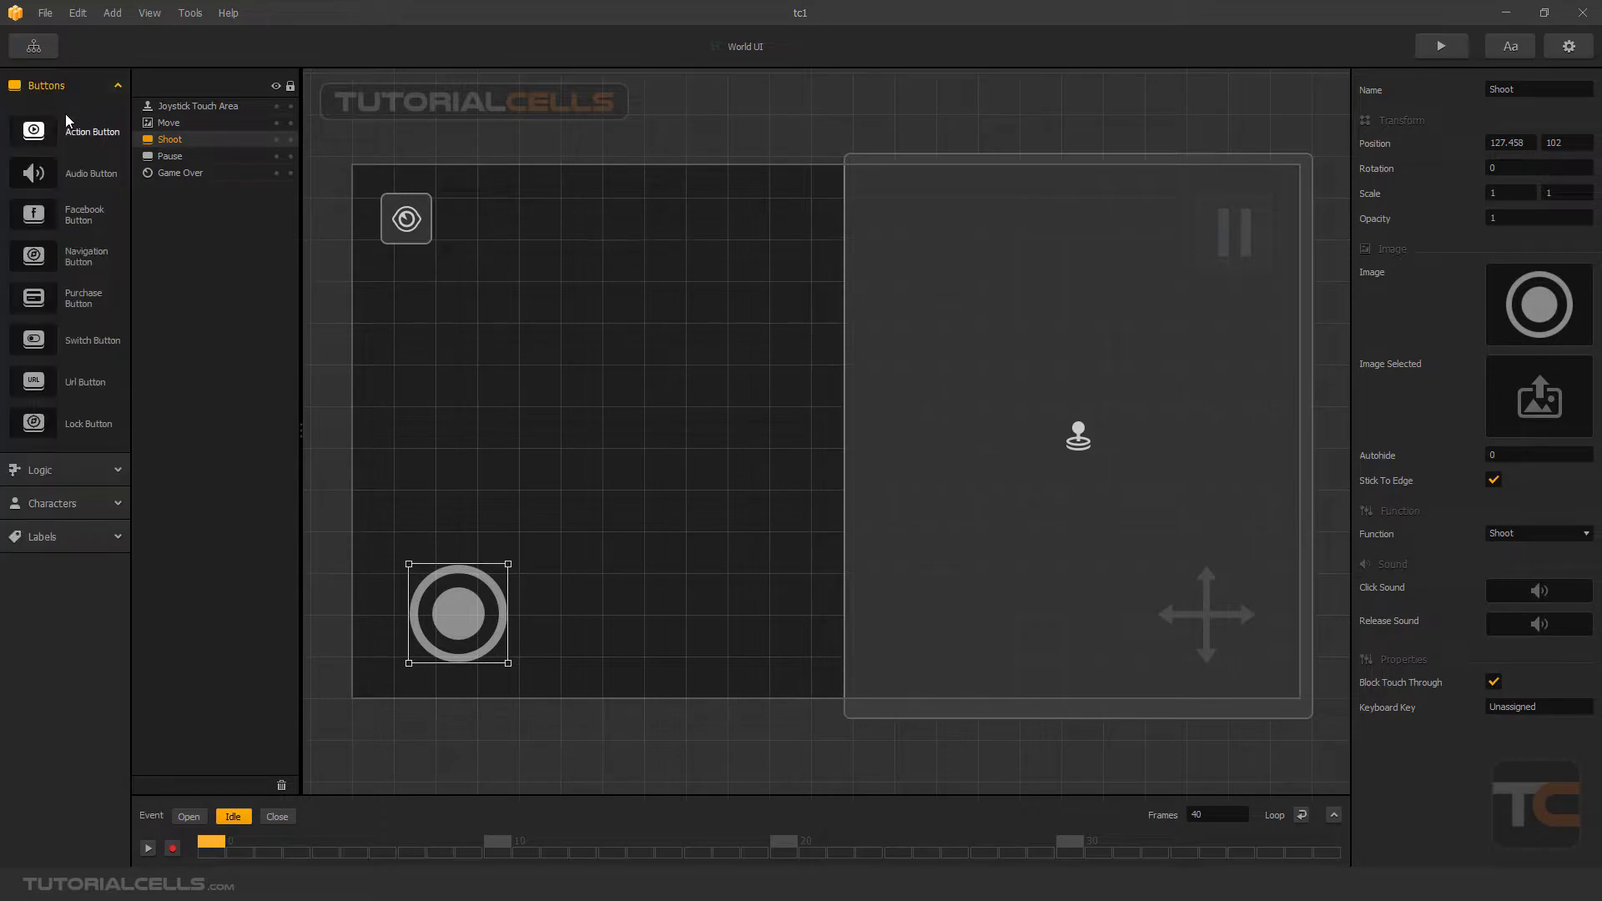
click(83, 88)
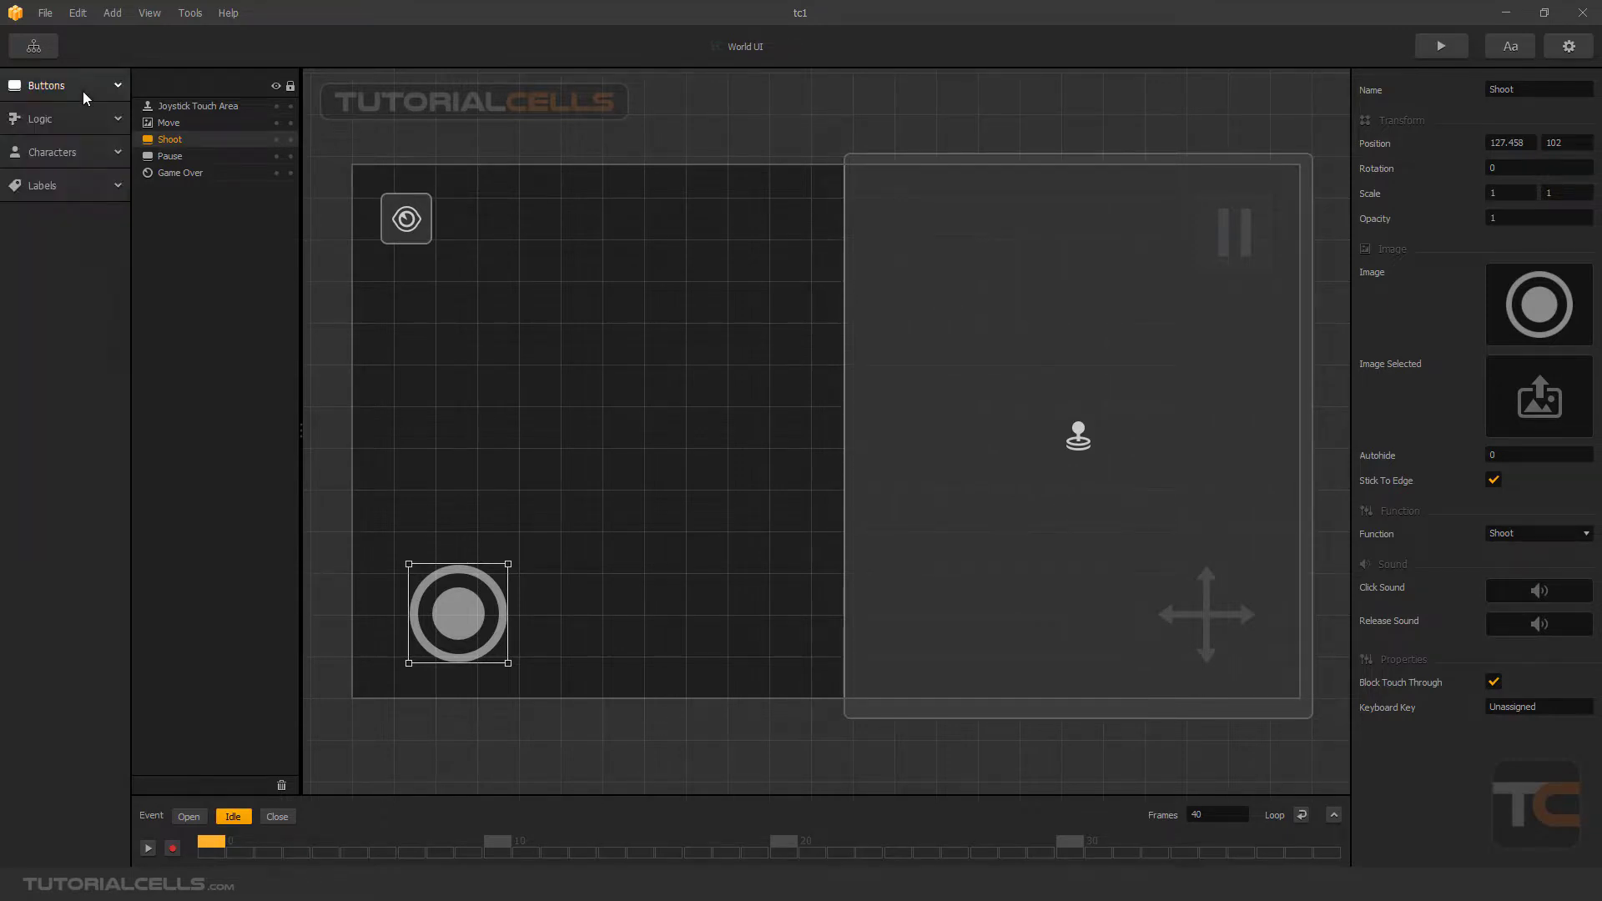
click(1207, 435)
drag(1205, 433, 1188, 432)
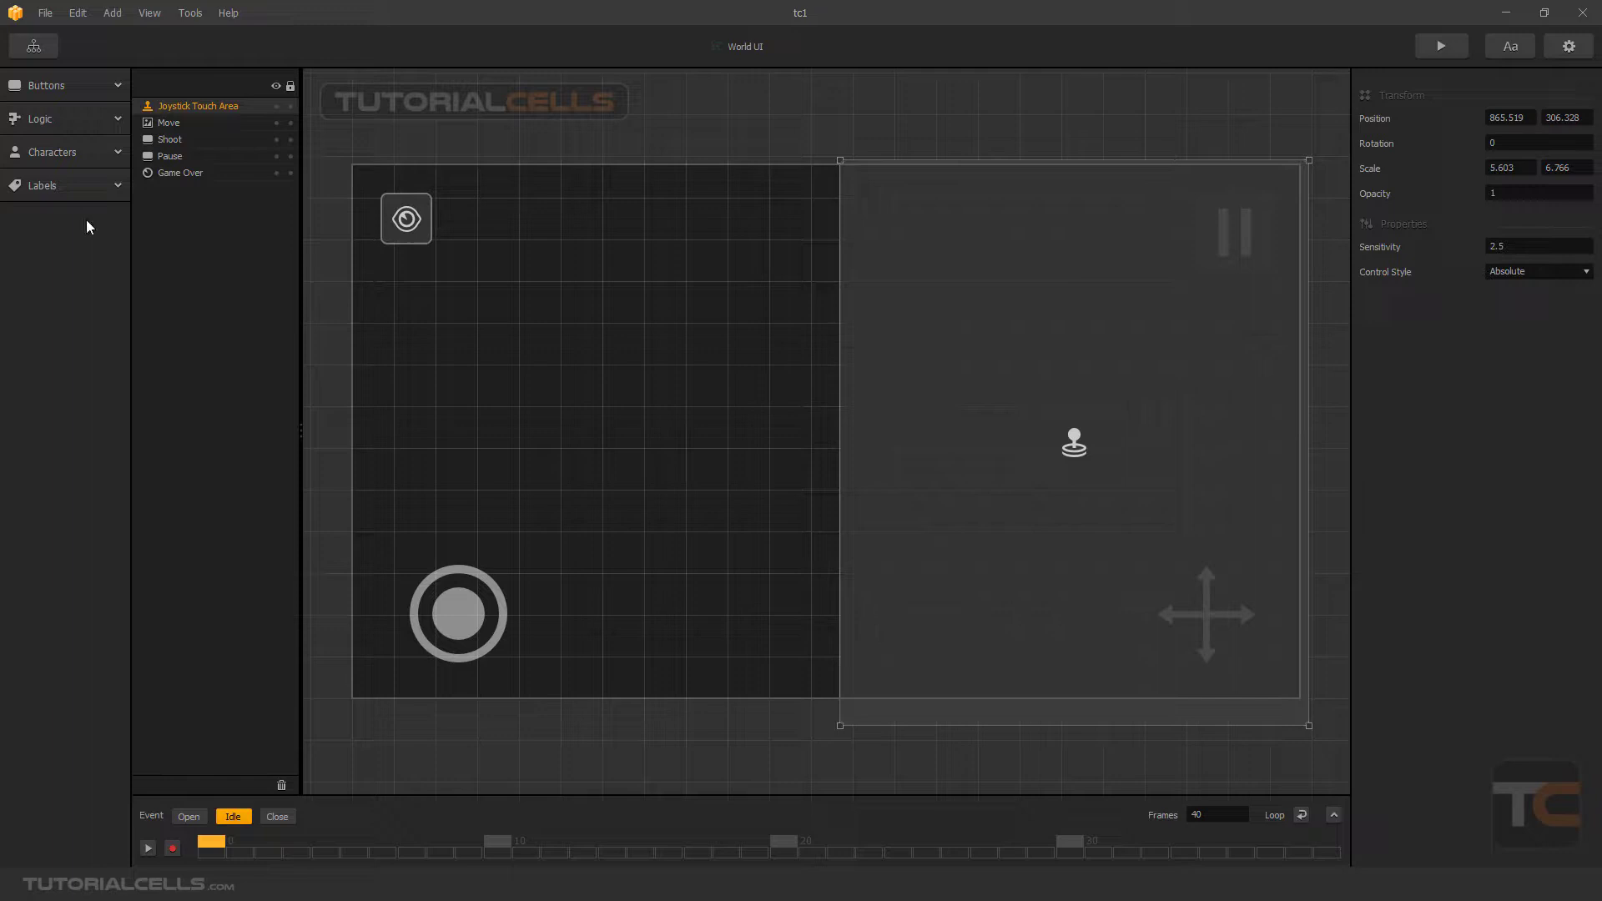
- On the Game Mind Map, nudge World UI left and raise the Game Over UI node
click(16, 52)
drag(958, 433, 940, 434)
drag(1138, 418, 1157, 344)
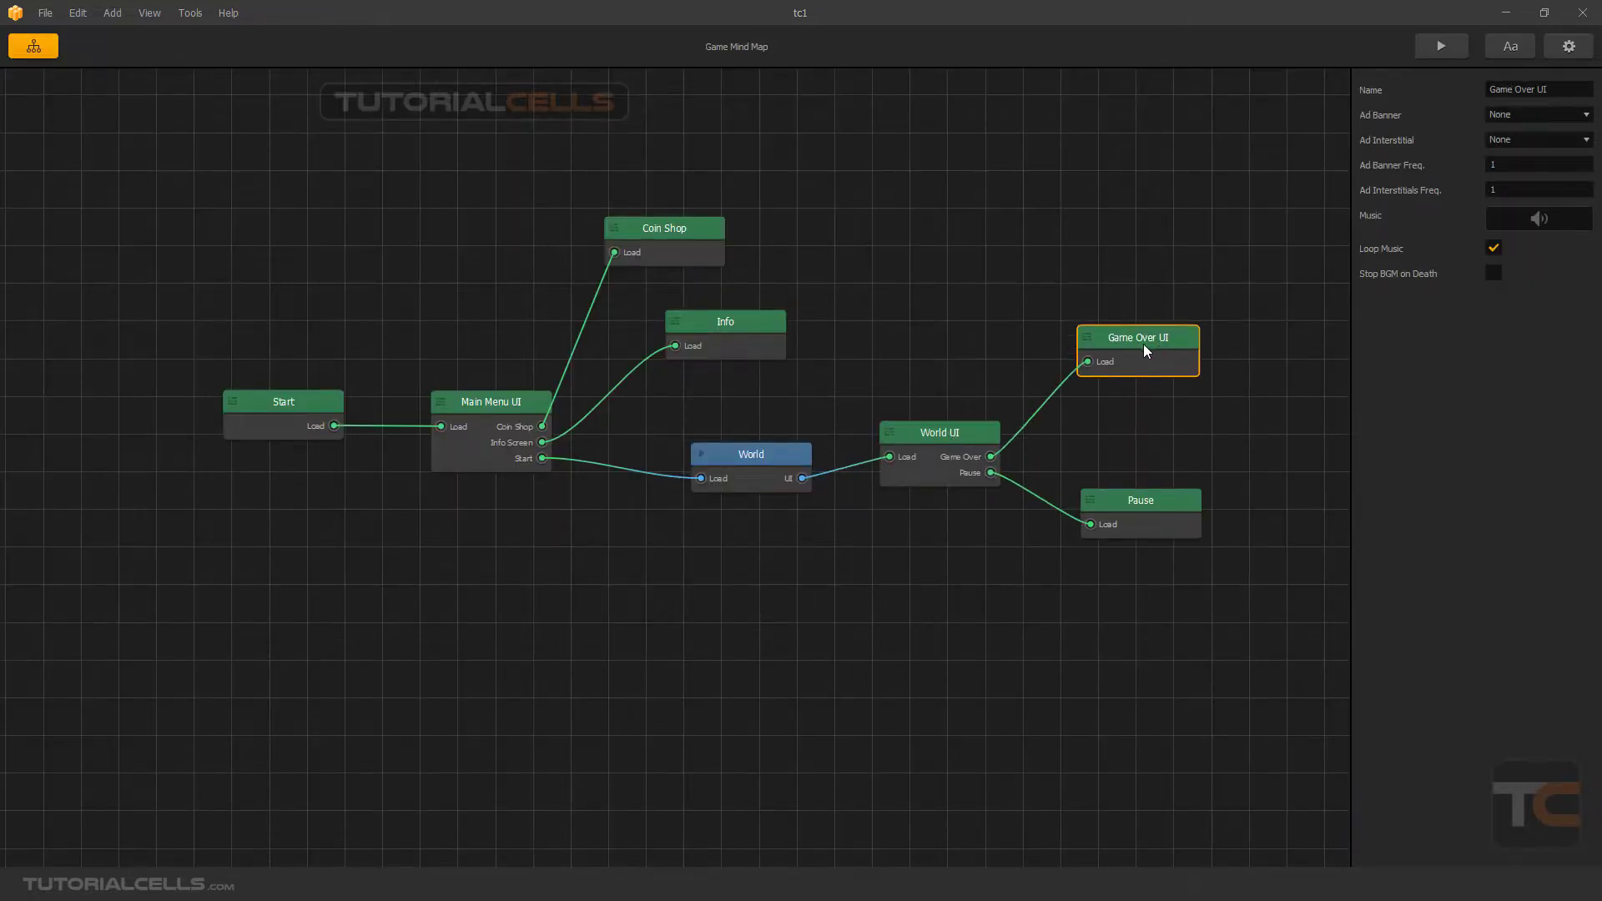
double_click(1133, 340)
click(991, 547)
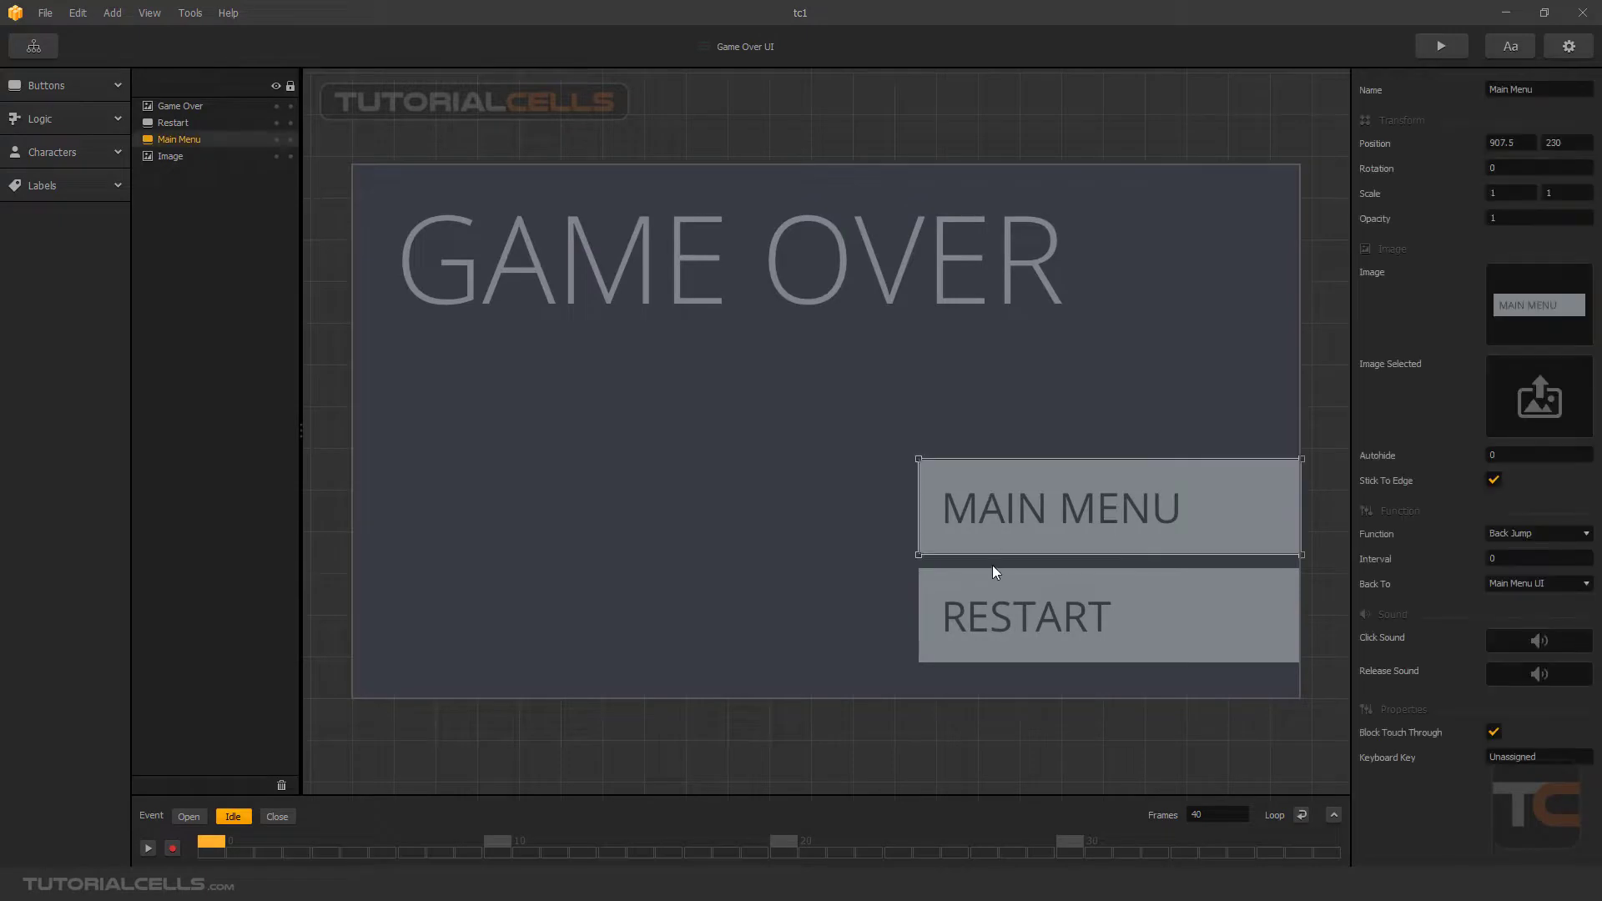
click(991, 601)
click(912, 279)
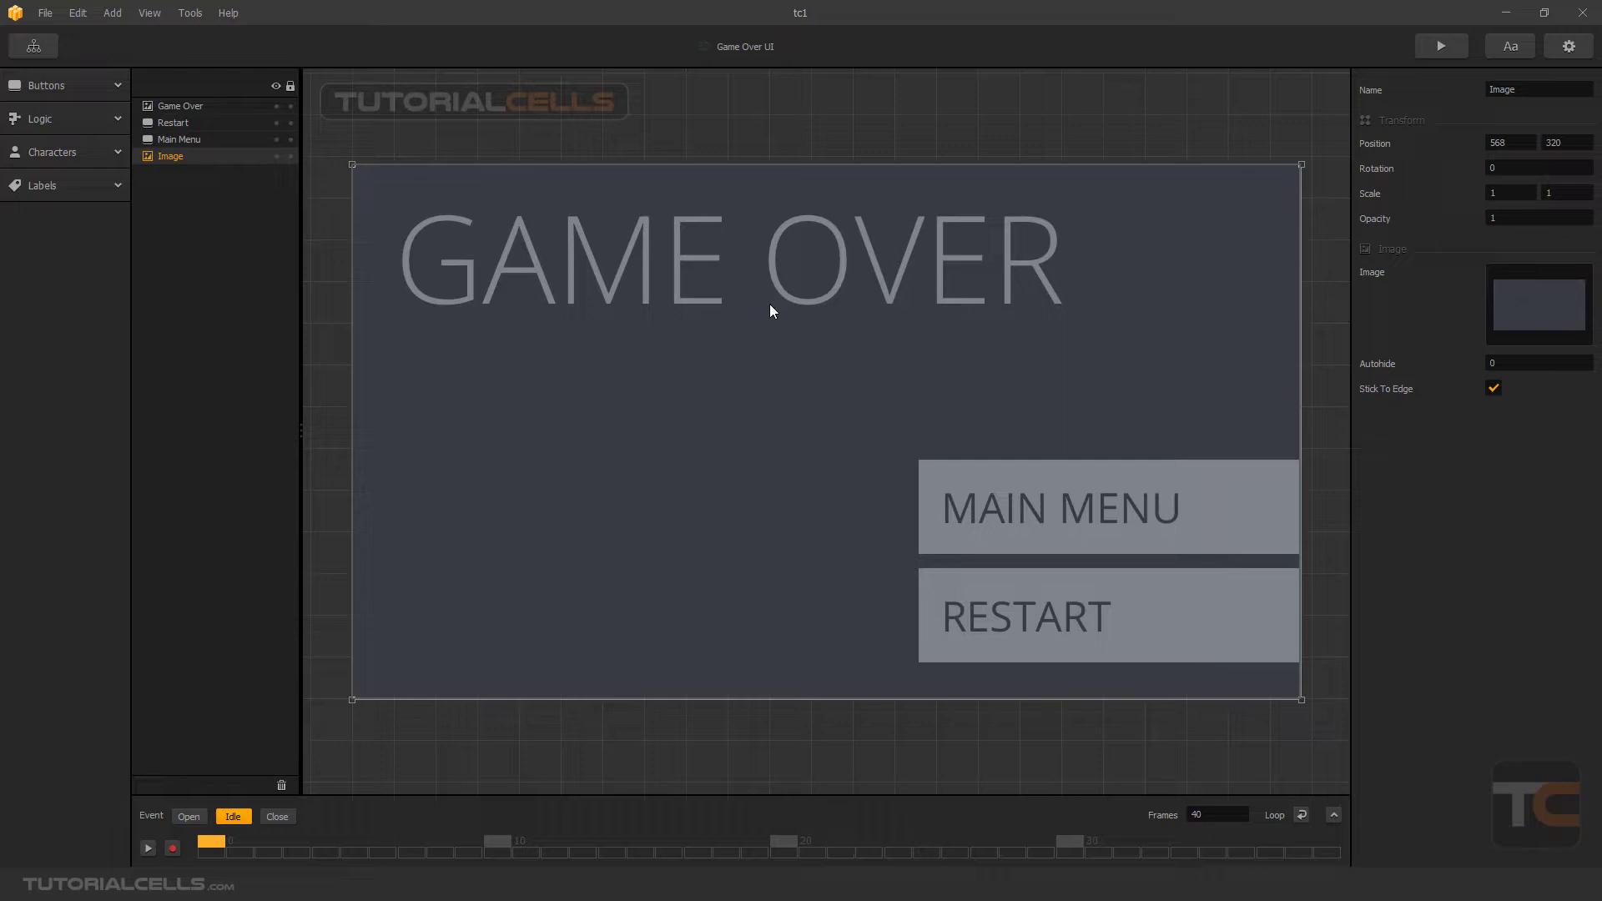
click(32, 49)
drag(928, 432, 929, 427)
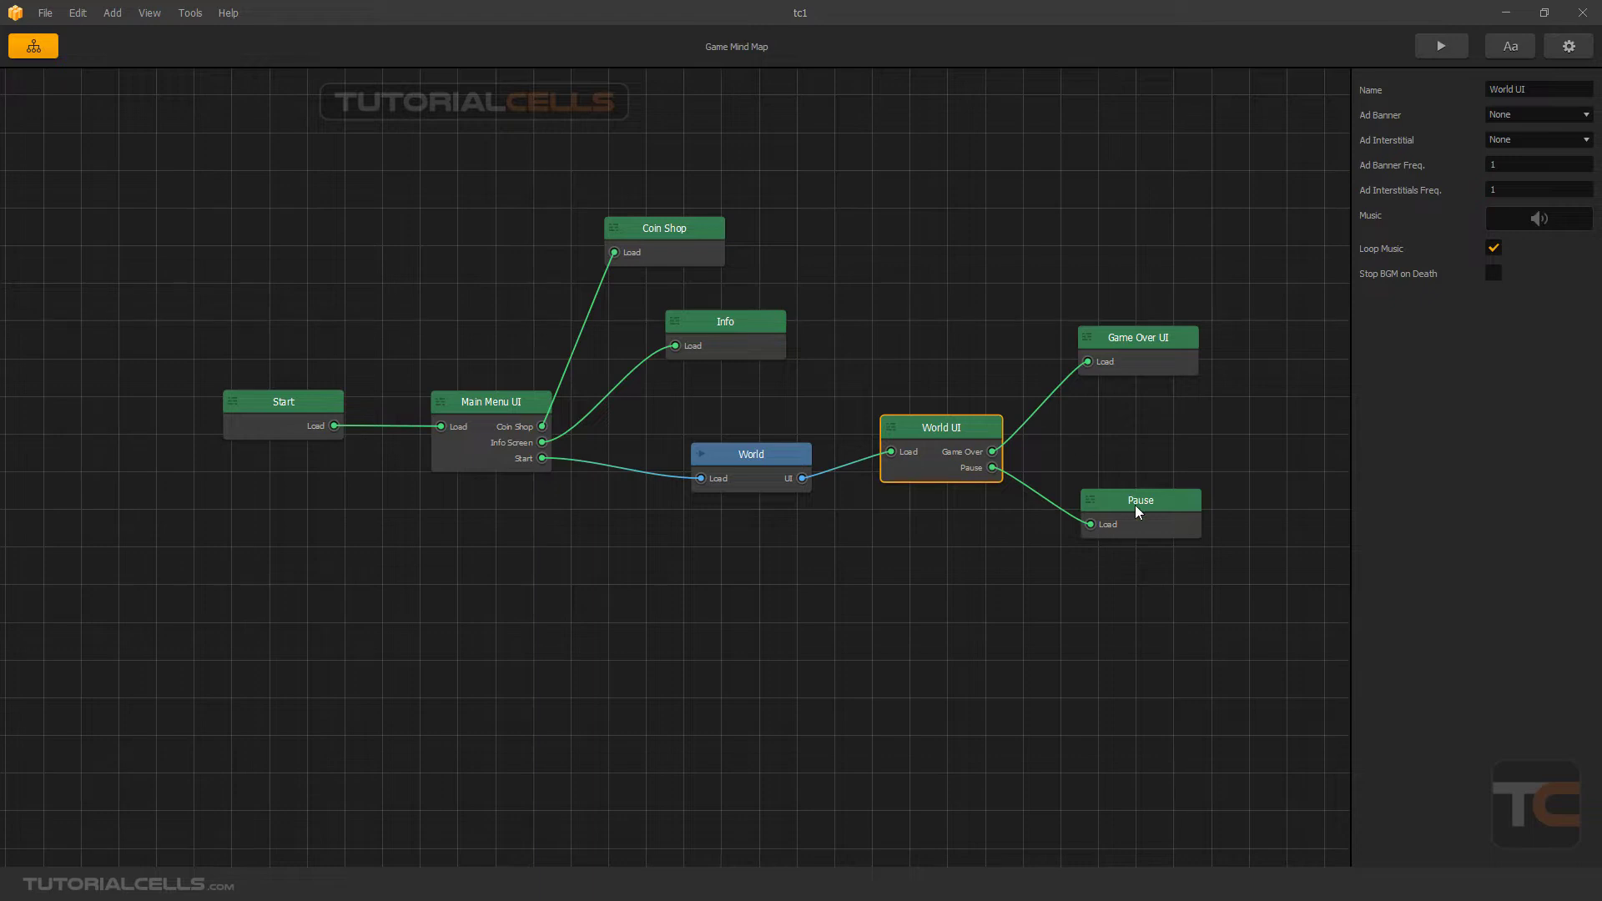
- Nudge the Pause node and look over the Pause screen
drag(1135, 506, 1135, 511)
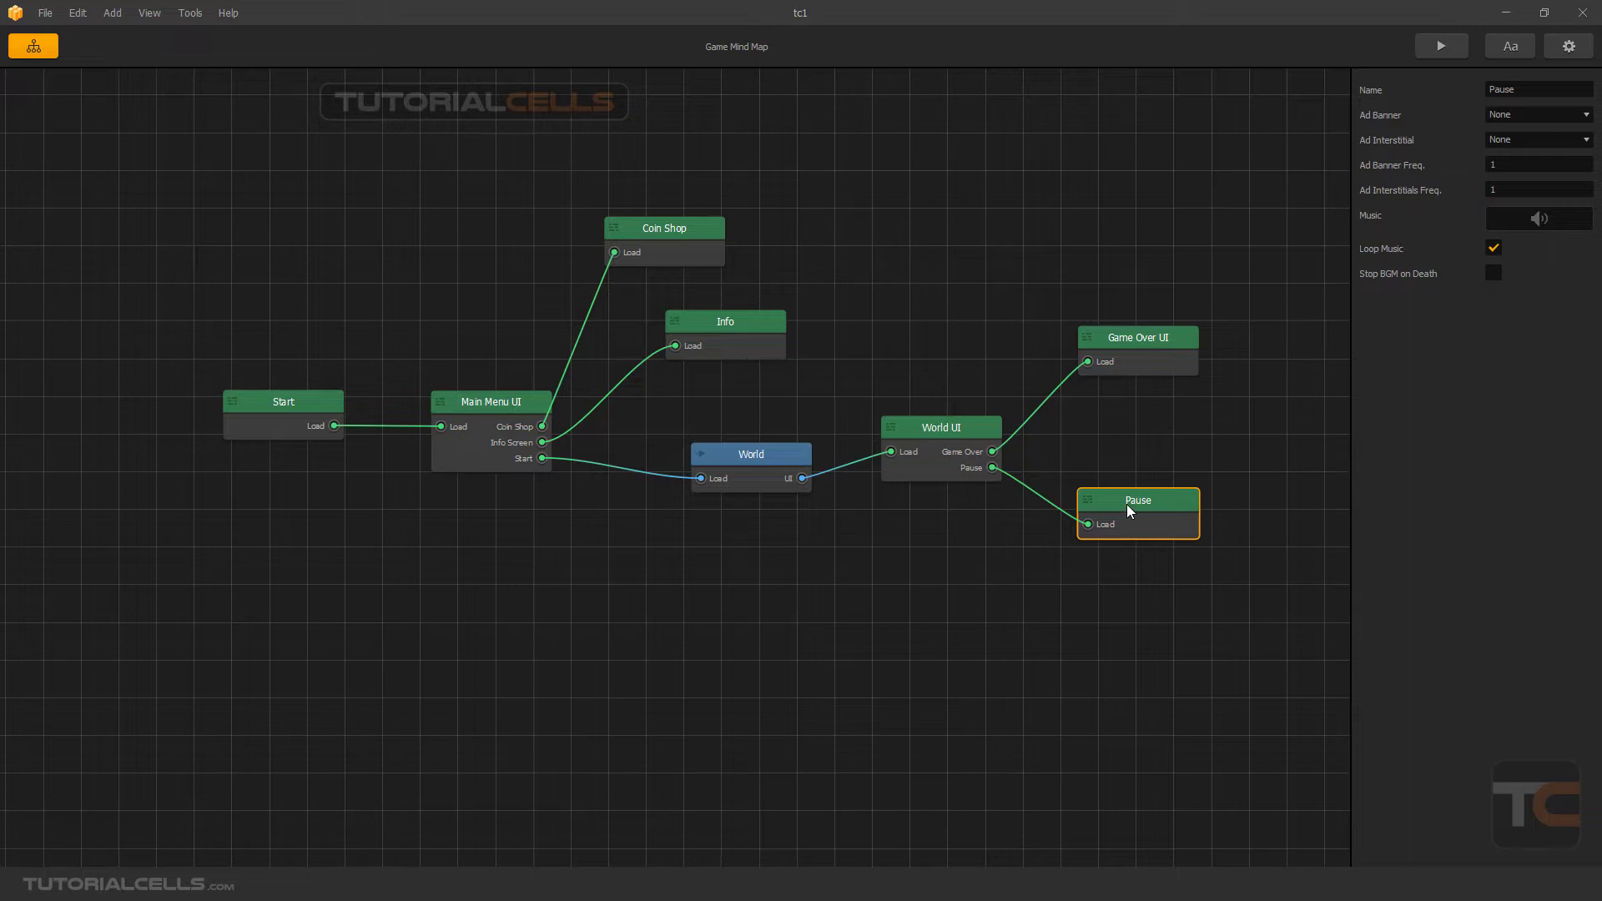
double_click(1120, 501)
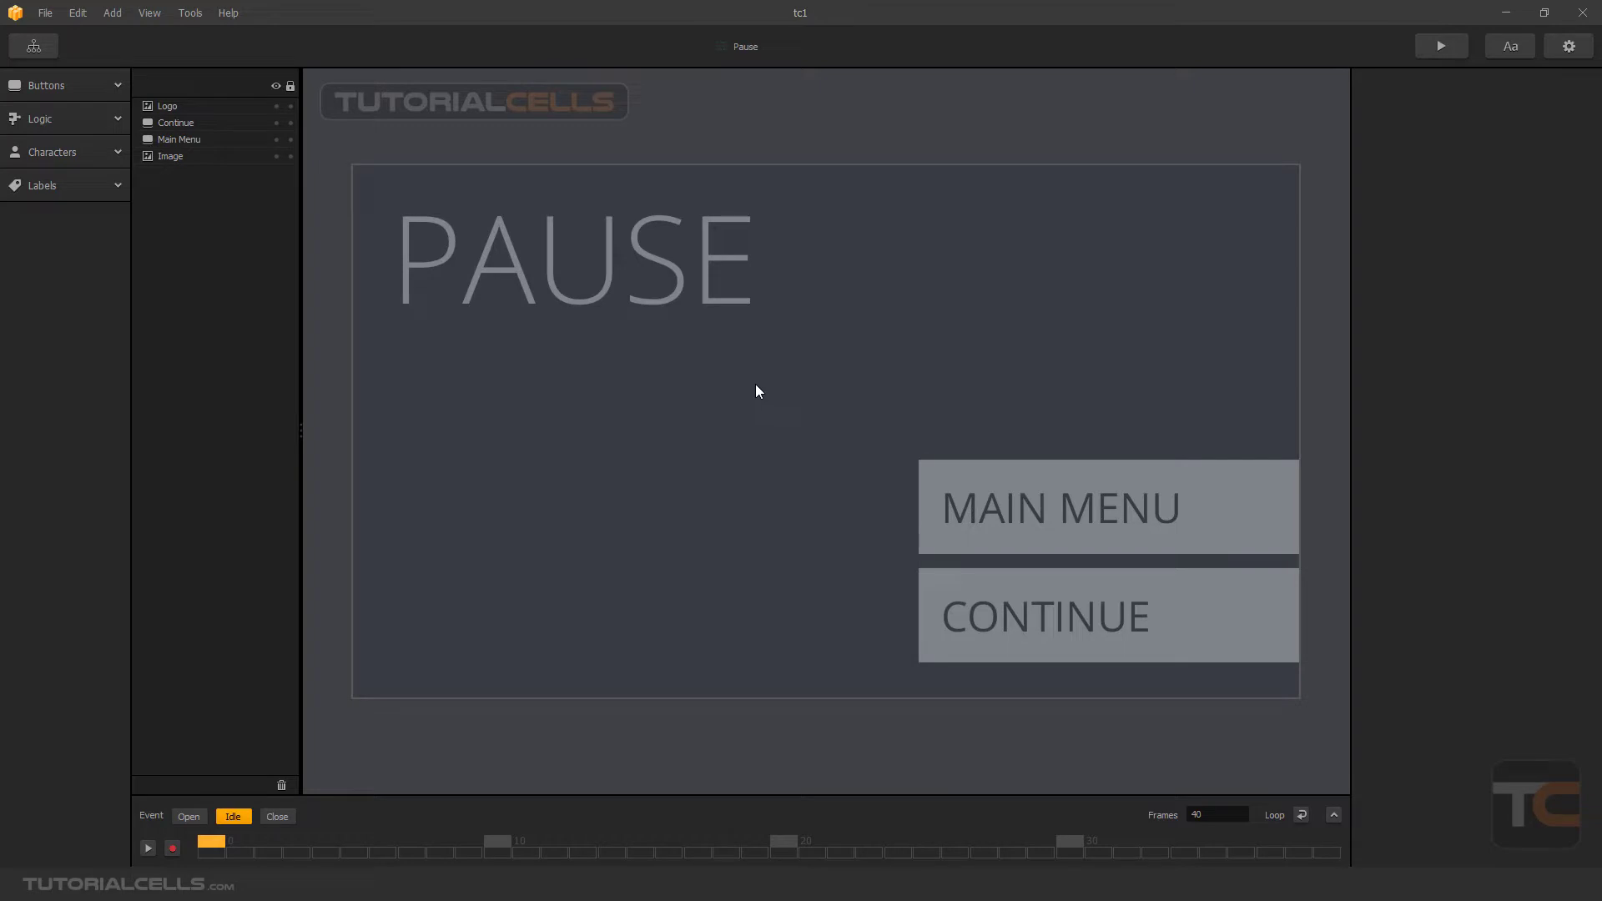
click(34, 47)
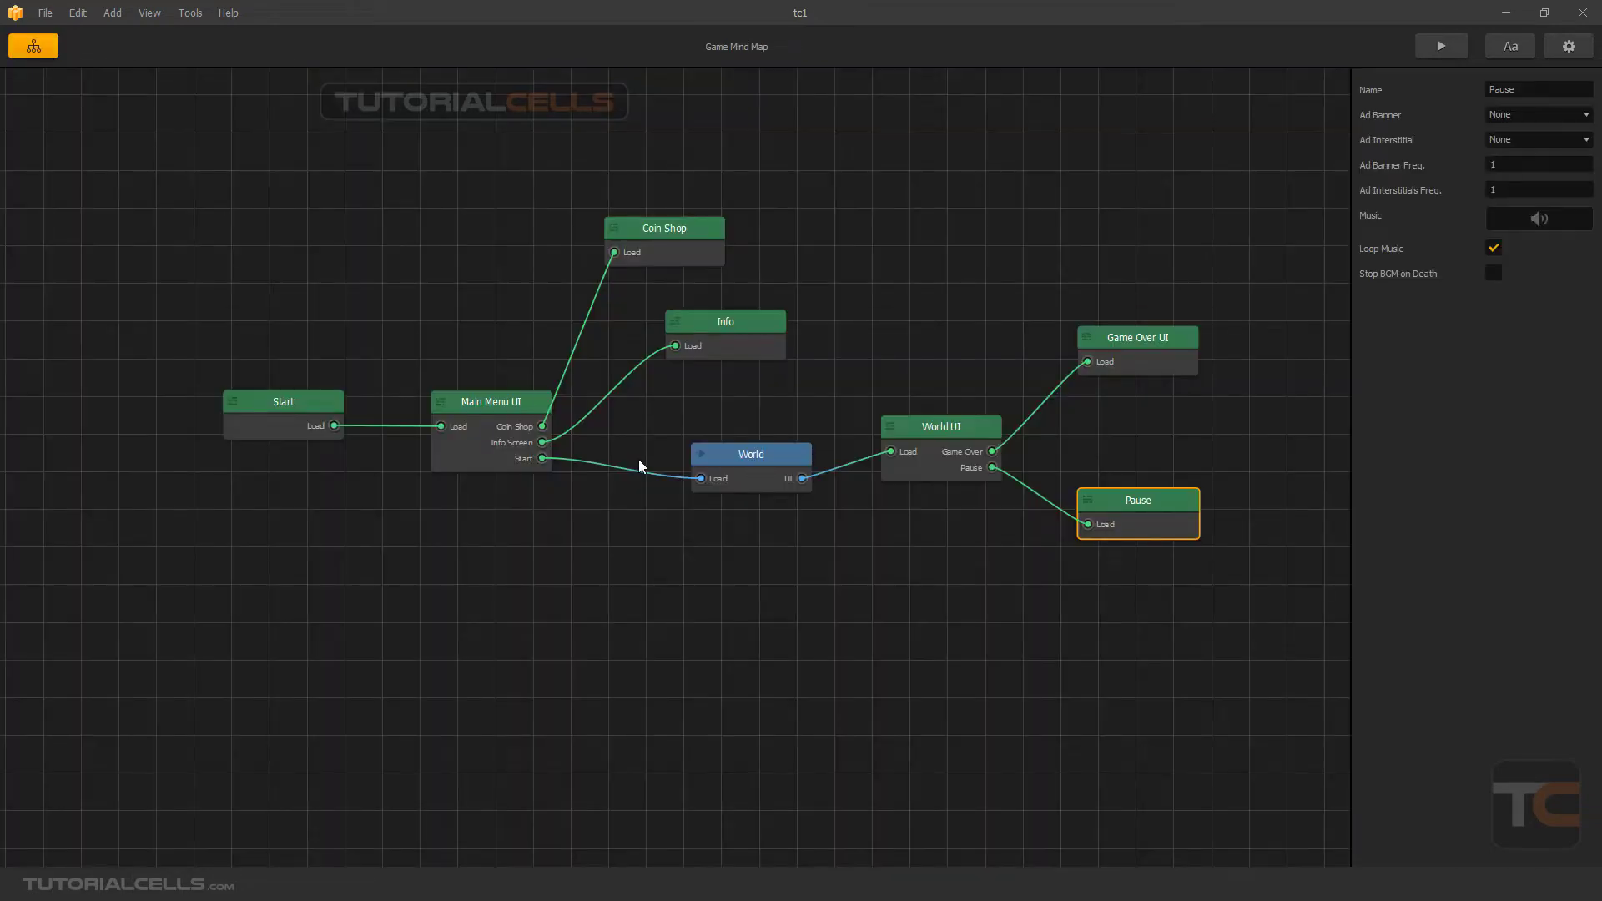
- Rearrange the World, World UI, Pause and Game Over UI nodes, then open the World level
drag(765, 454, 763, 459)
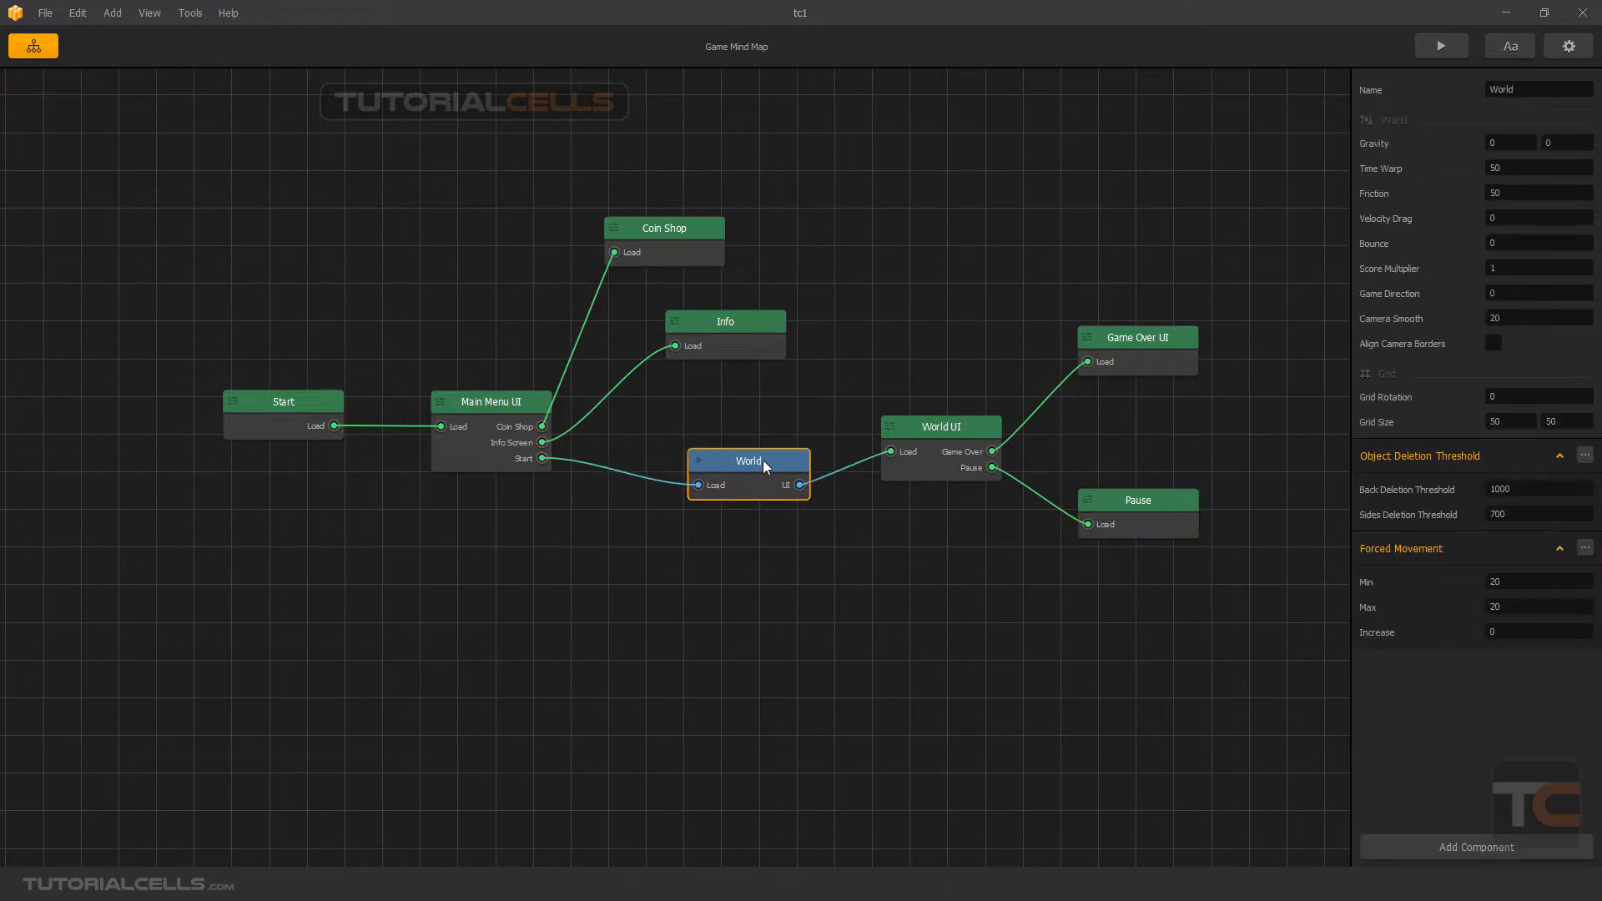
drag(926, 434, 924, 438)
drag(1137, 511, 1141, 519)
drag(1160, 371, 1151, 367)
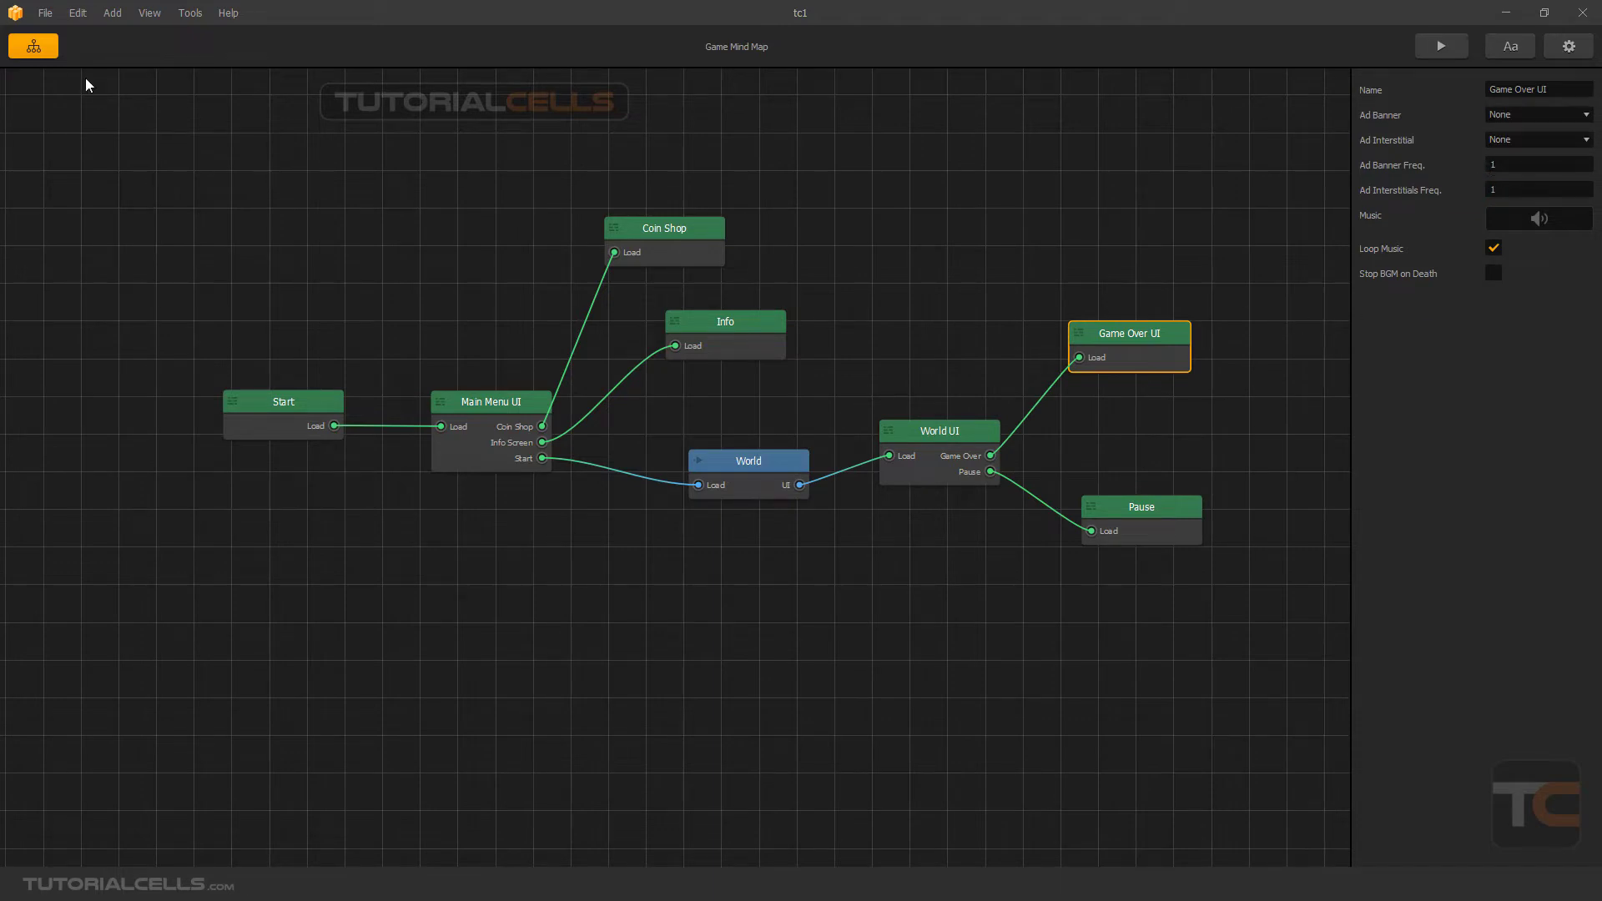
drag(767, 466, 753, 464)
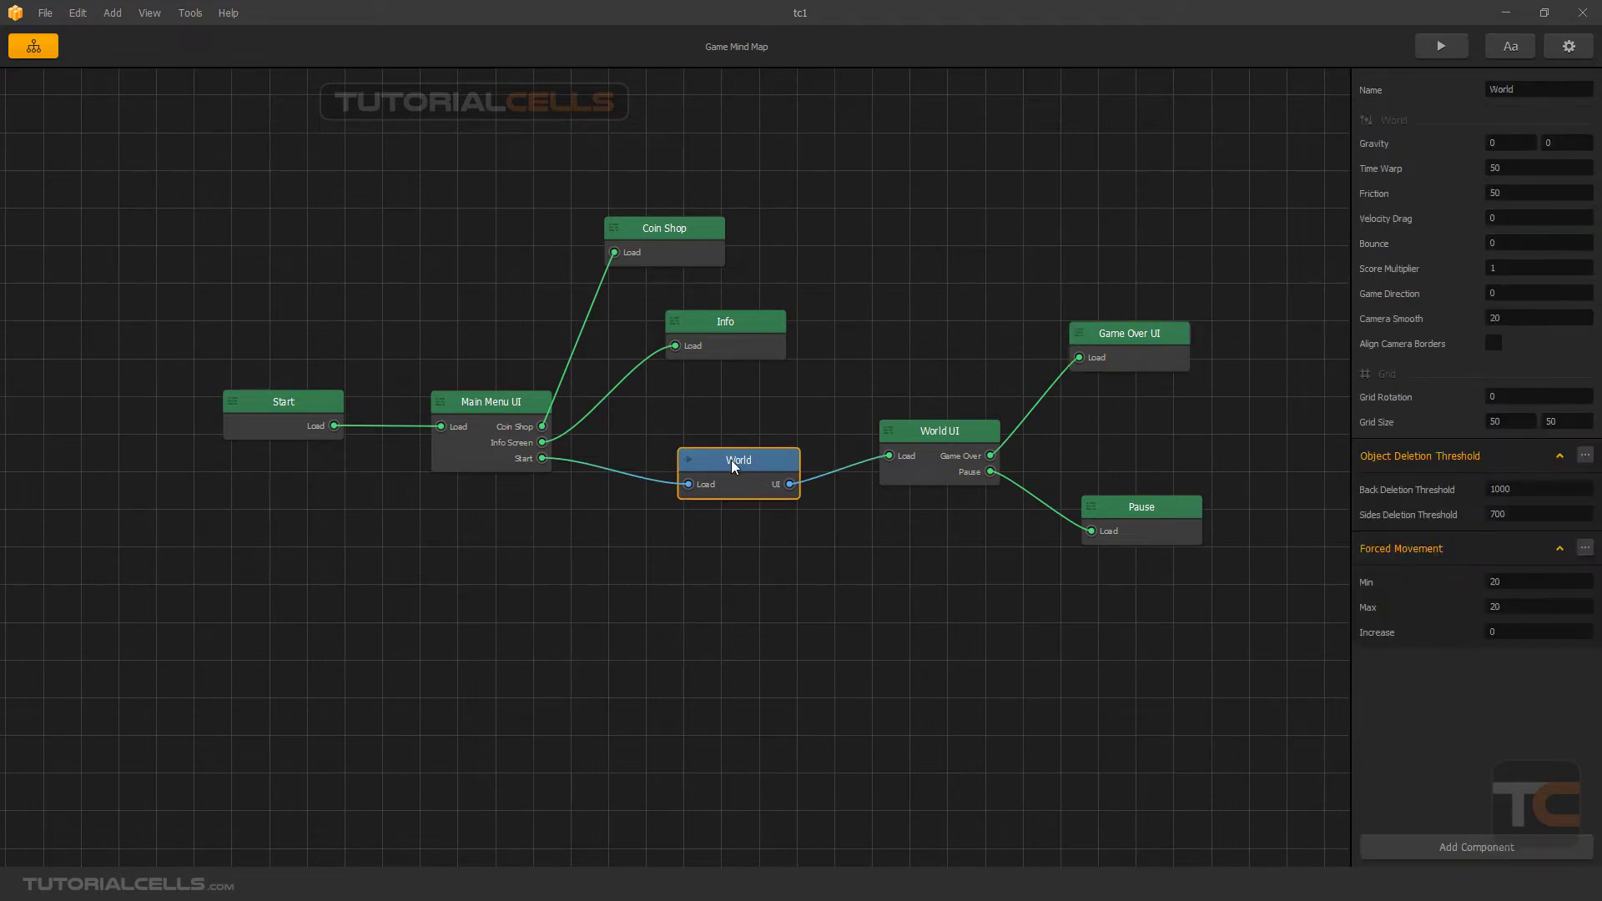
double_click(744, 465)
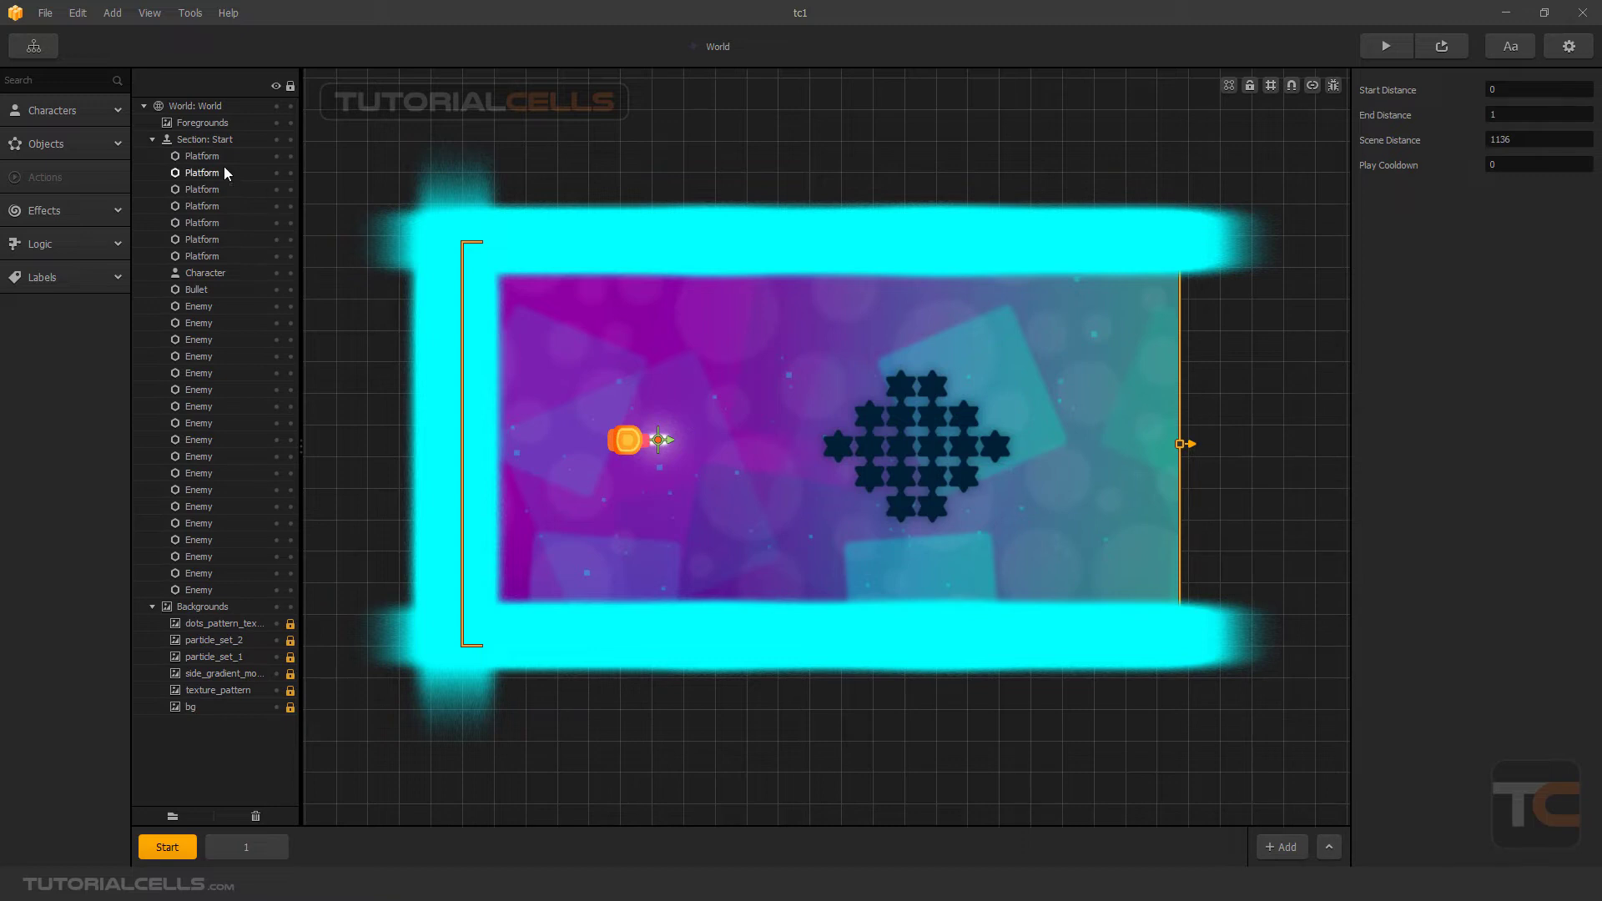
- Browse the menu bar from File through Help, ending with the File menu shown
click(45, 14)
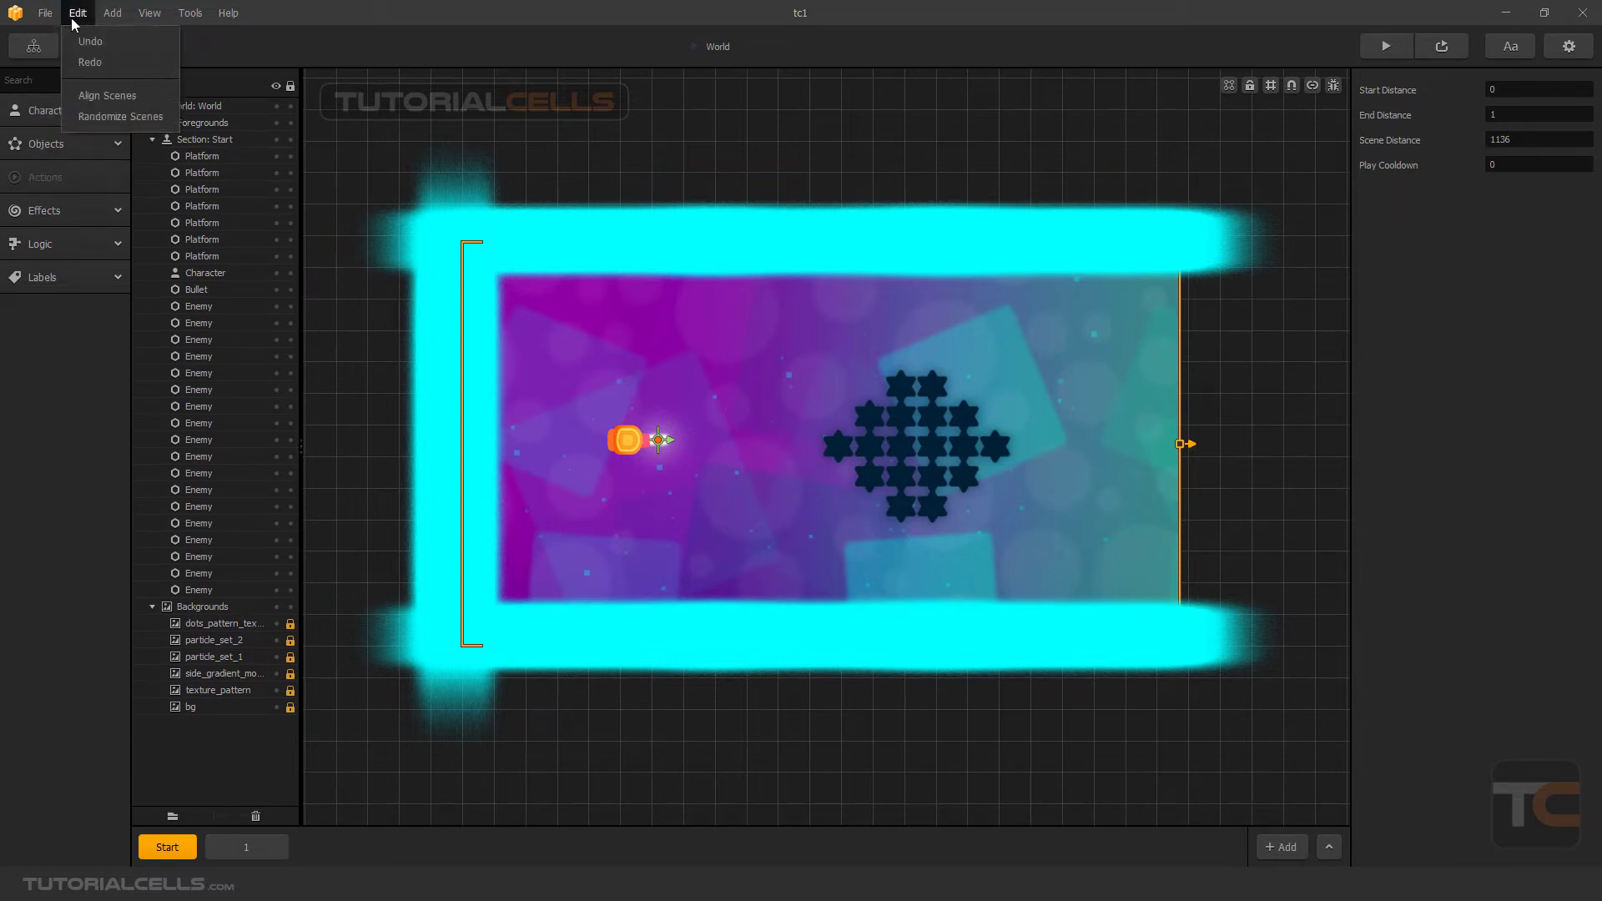
mouse_move(141, 17)
mouse_move(221, 14)
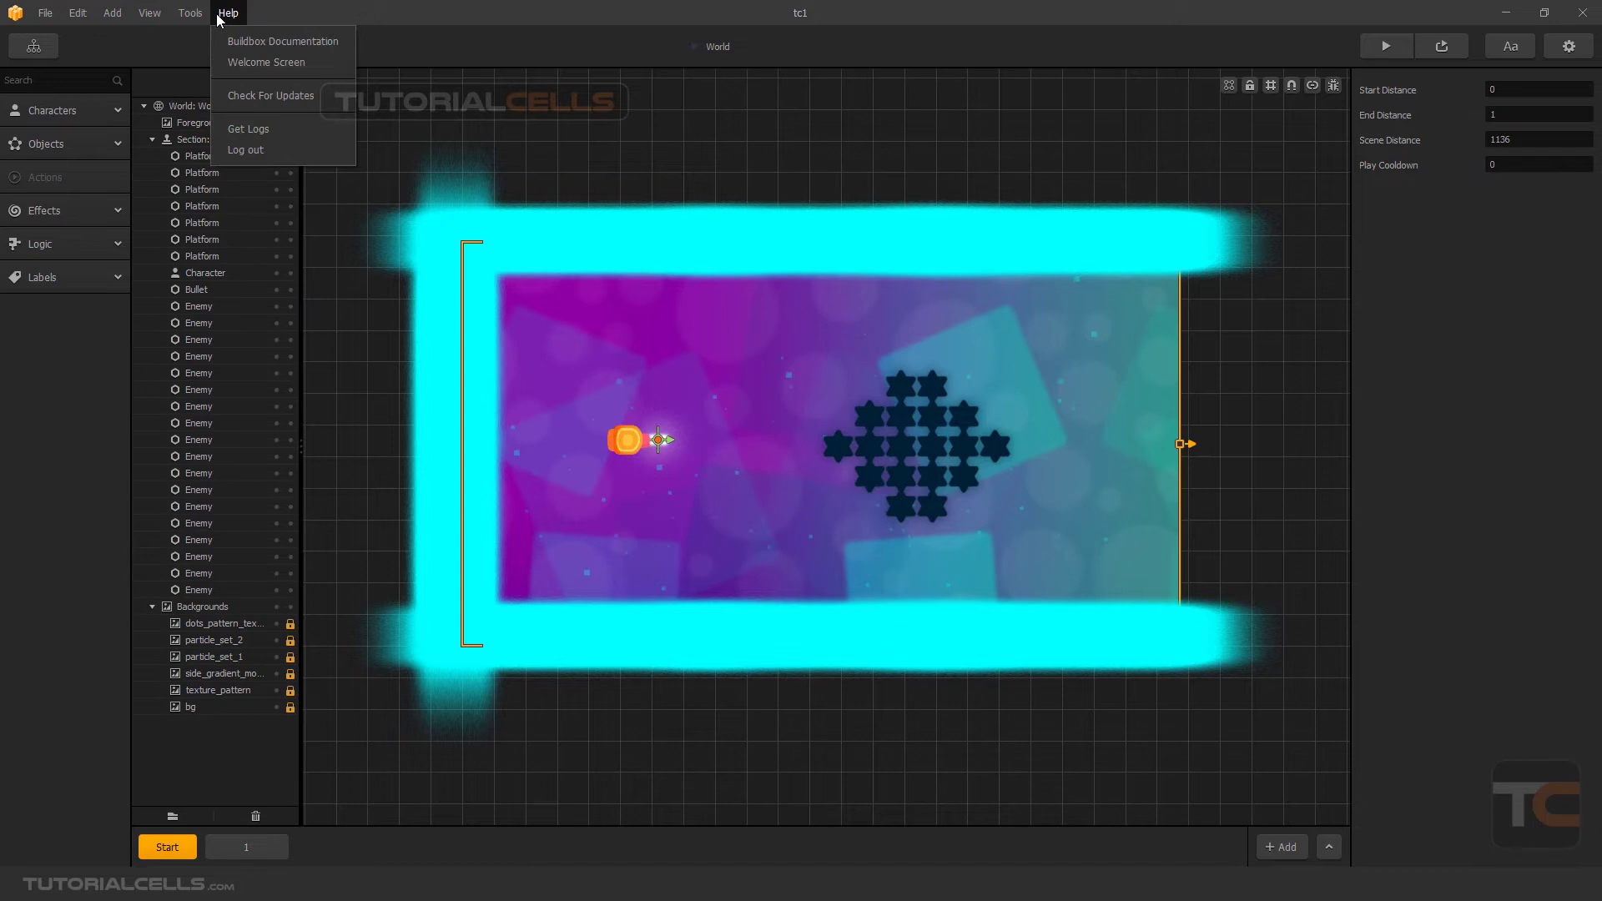
key(Right)
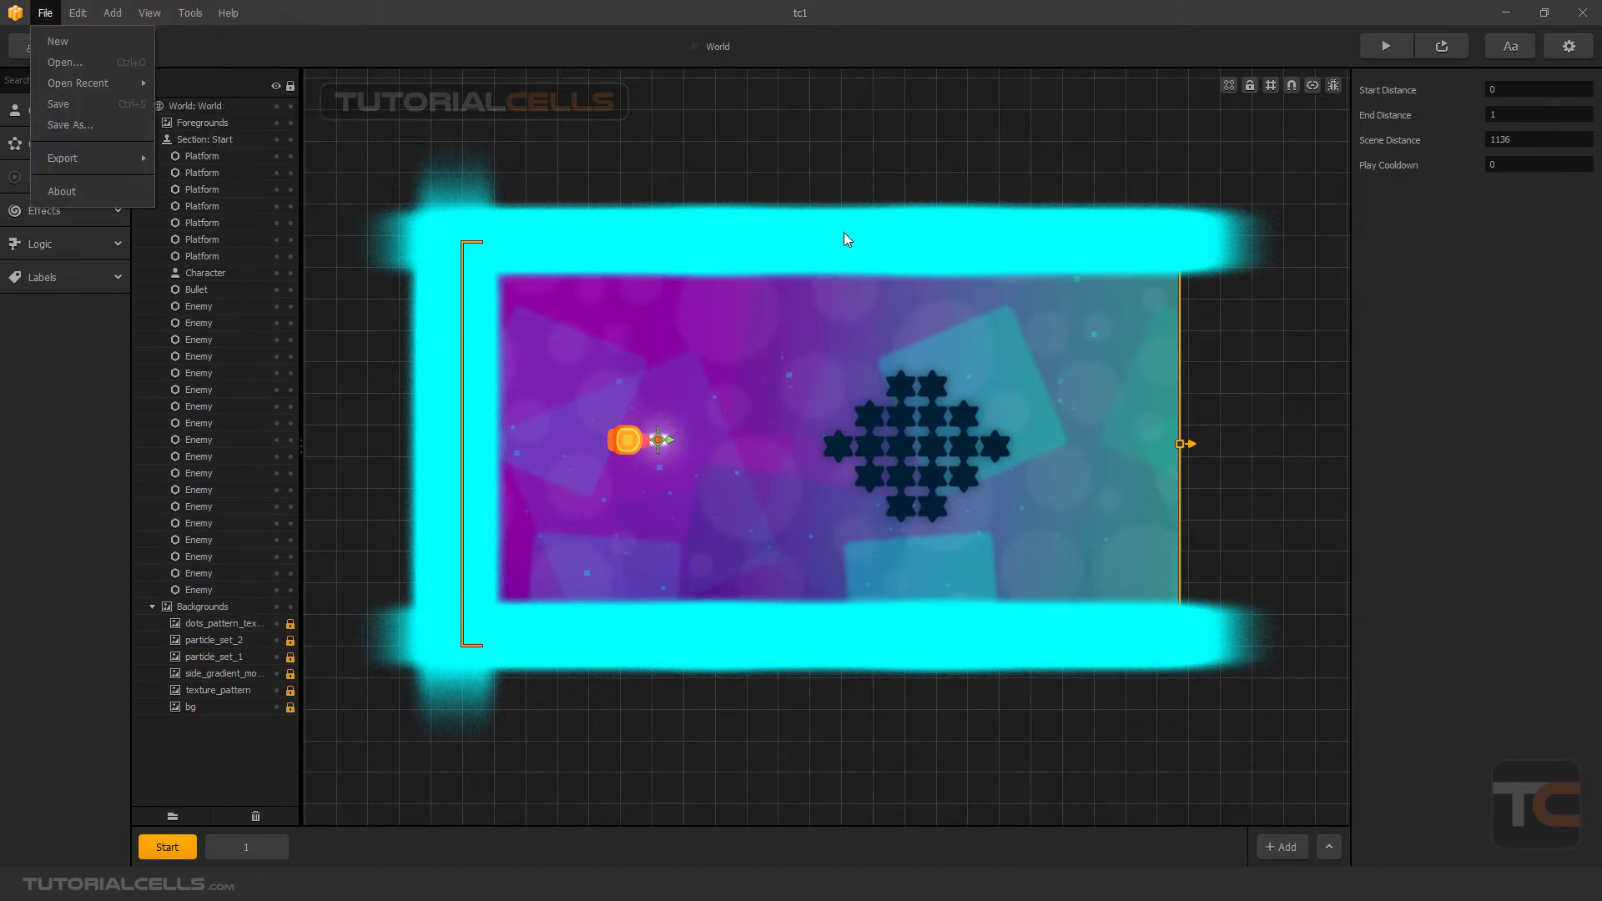